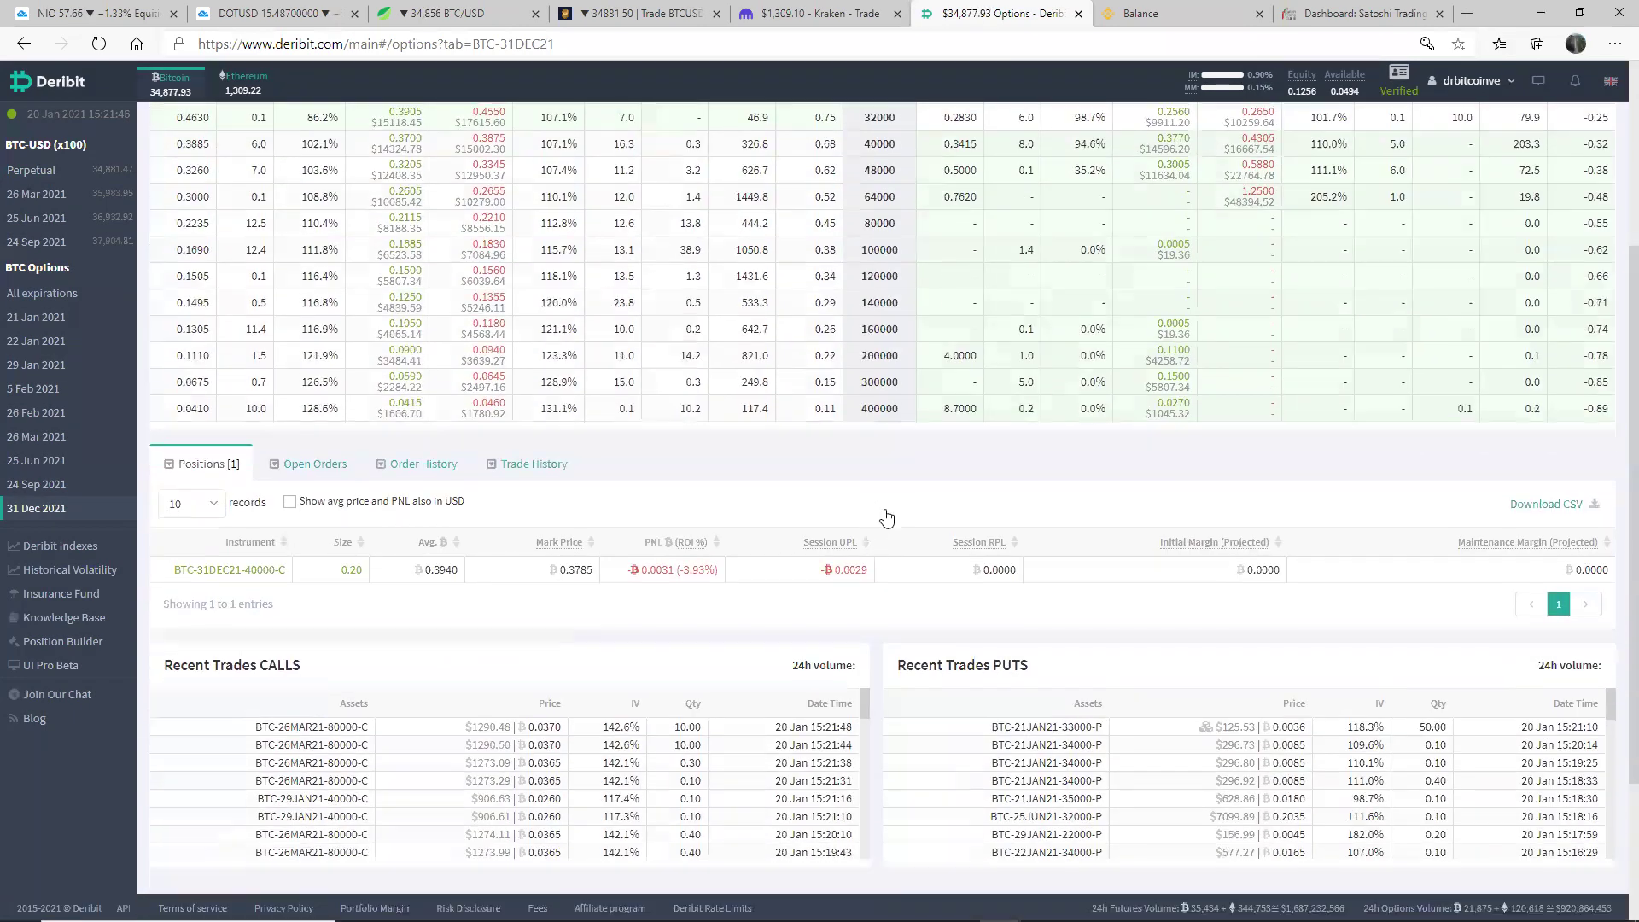
Examine the 31 Dec 2021 BTC options chain at the 40000 strike and the open call position on Deribit.
scroll(912, 398, up, 1)
scroll(892, 380, up, 3)
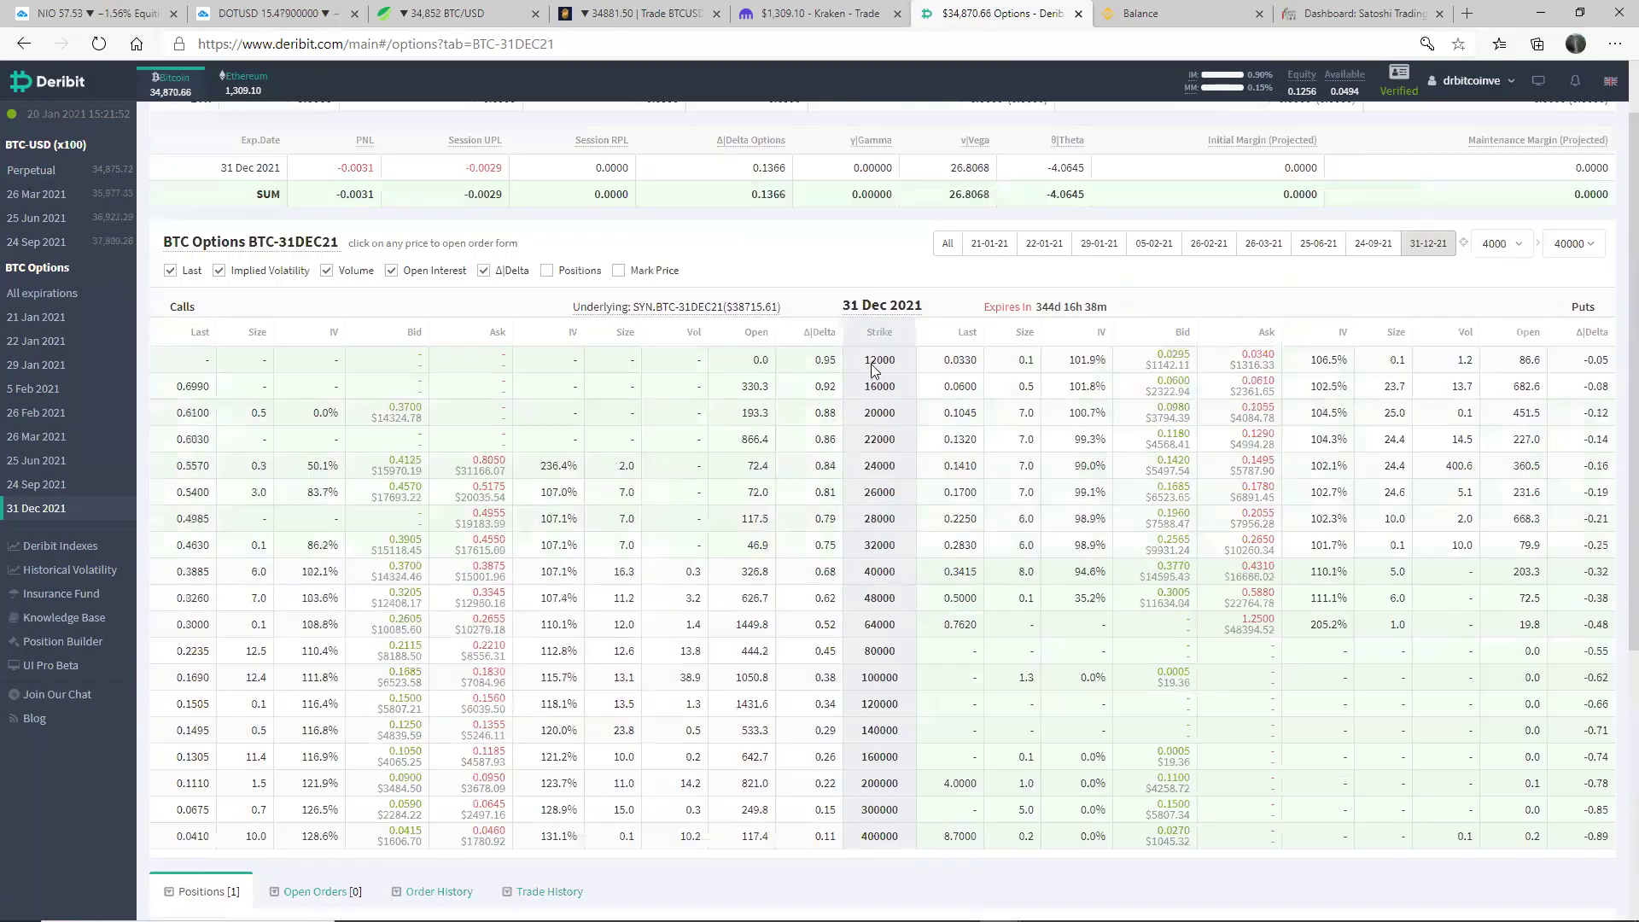
double_click(867, 571)
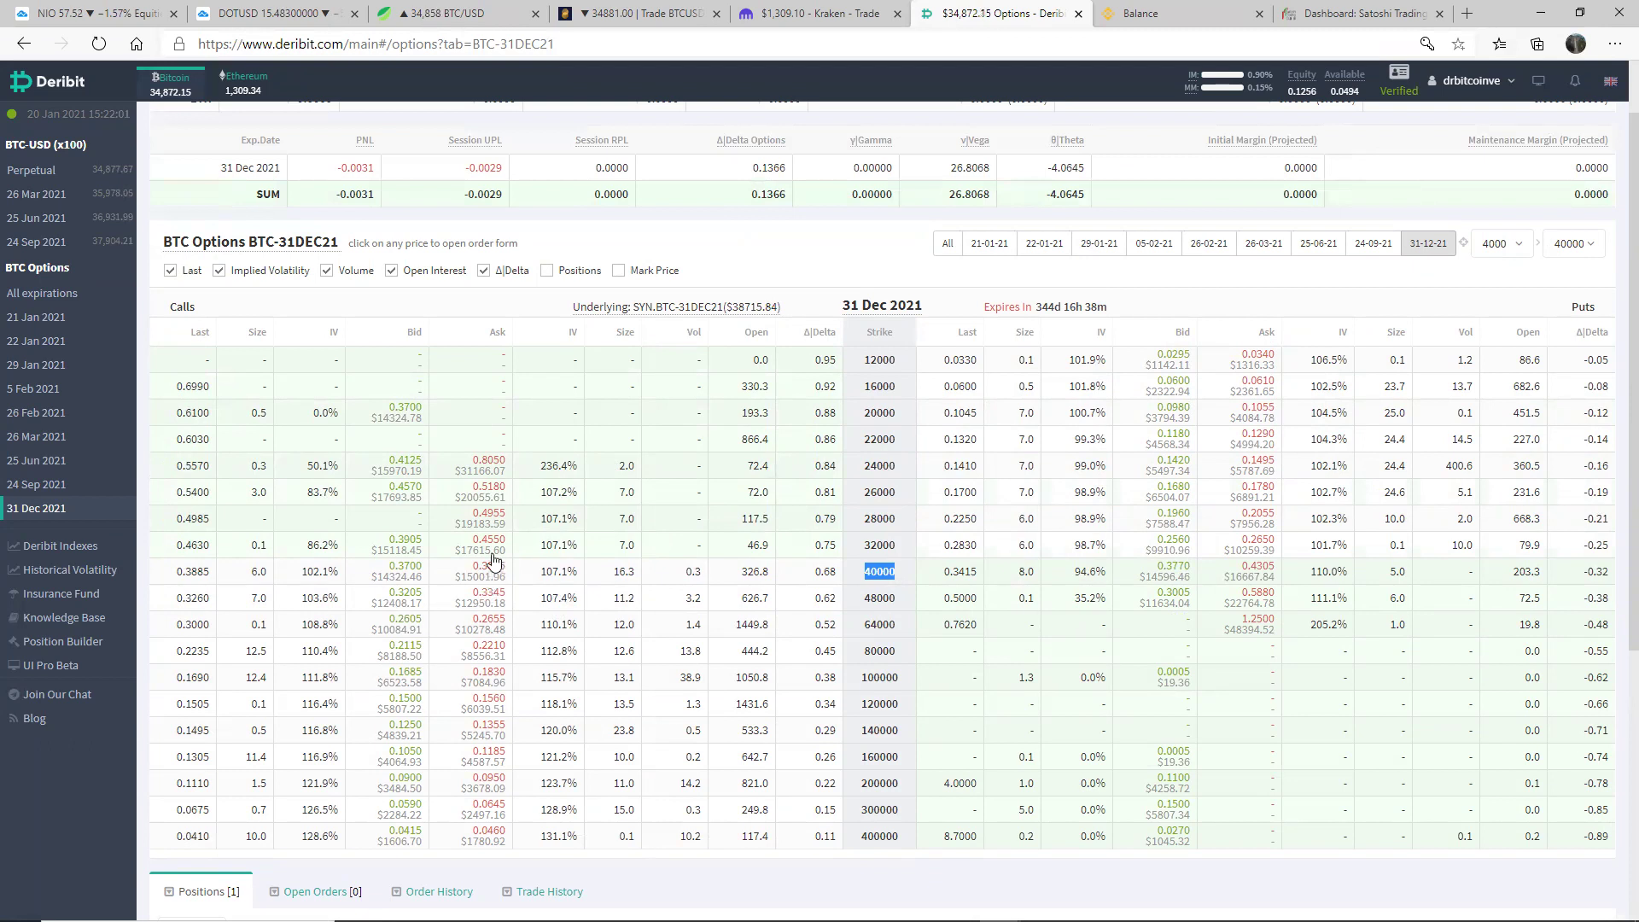
scroll(494, 573, up, 1)
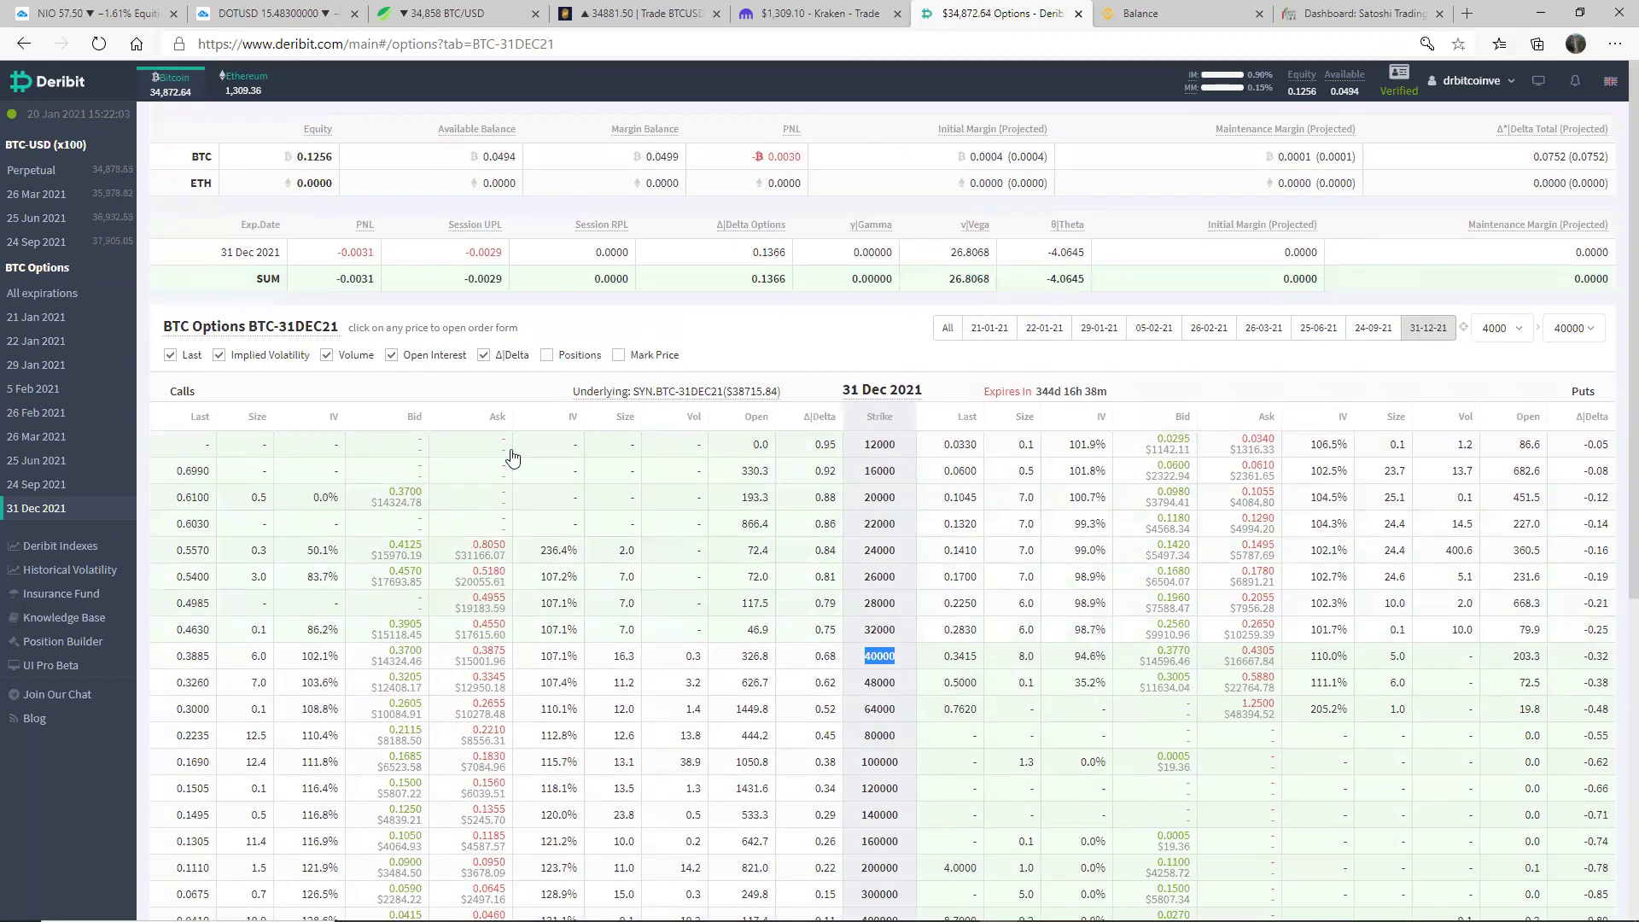
scroll(576, 709, down, 6)
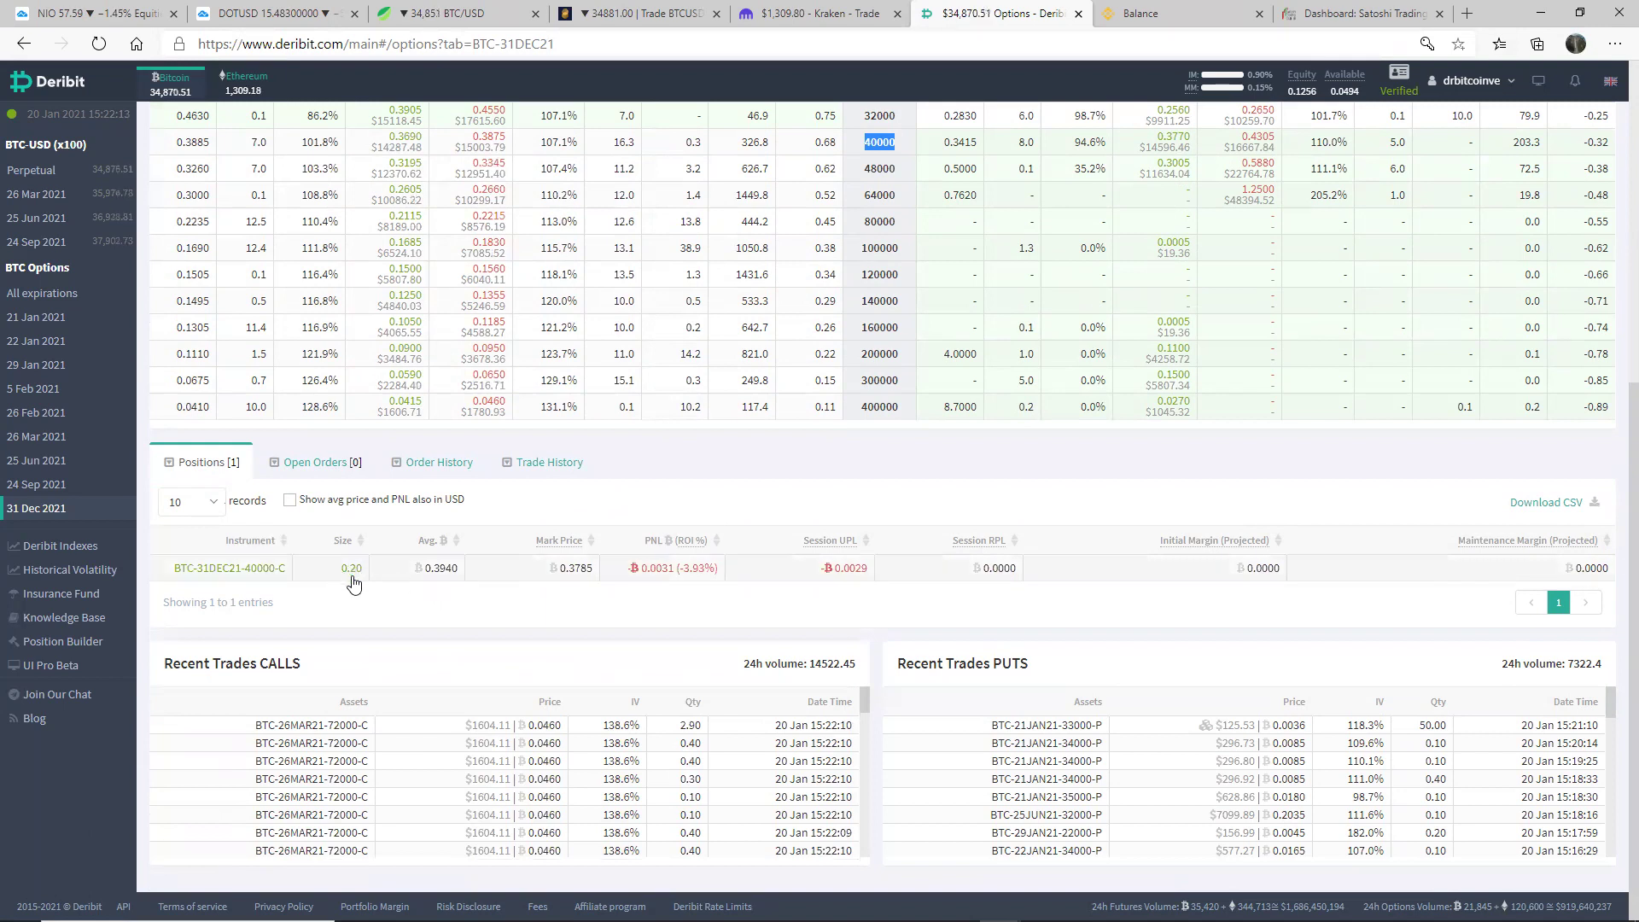
scroll(470, 612, up, 6)
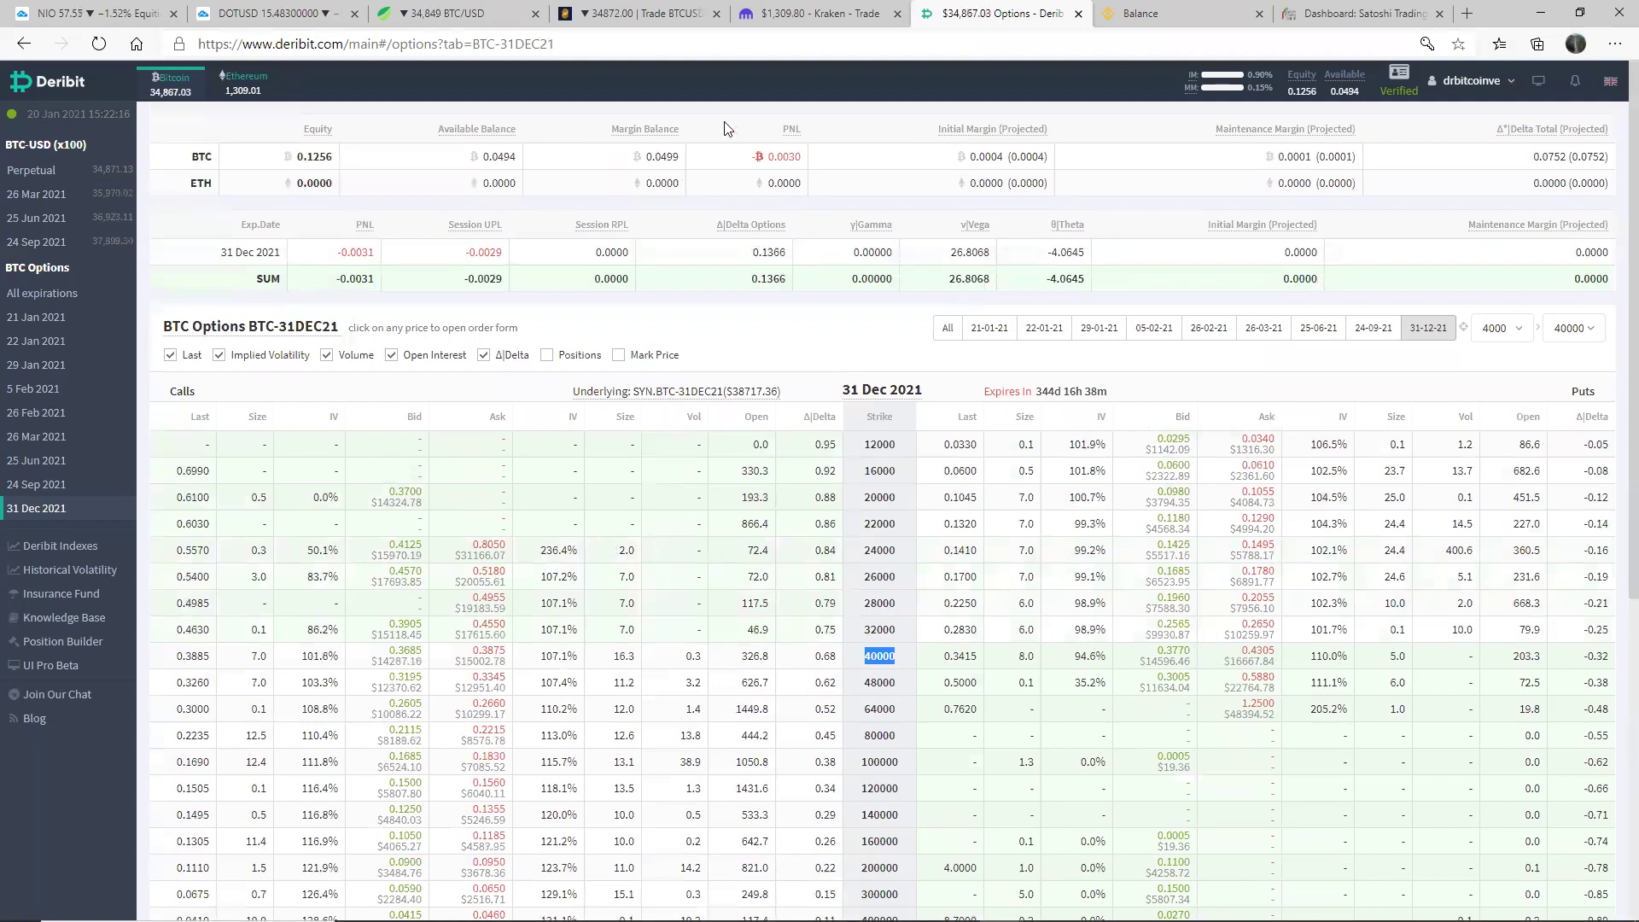
Switch to Binance and open the wallet overview.
click(1167, 18)
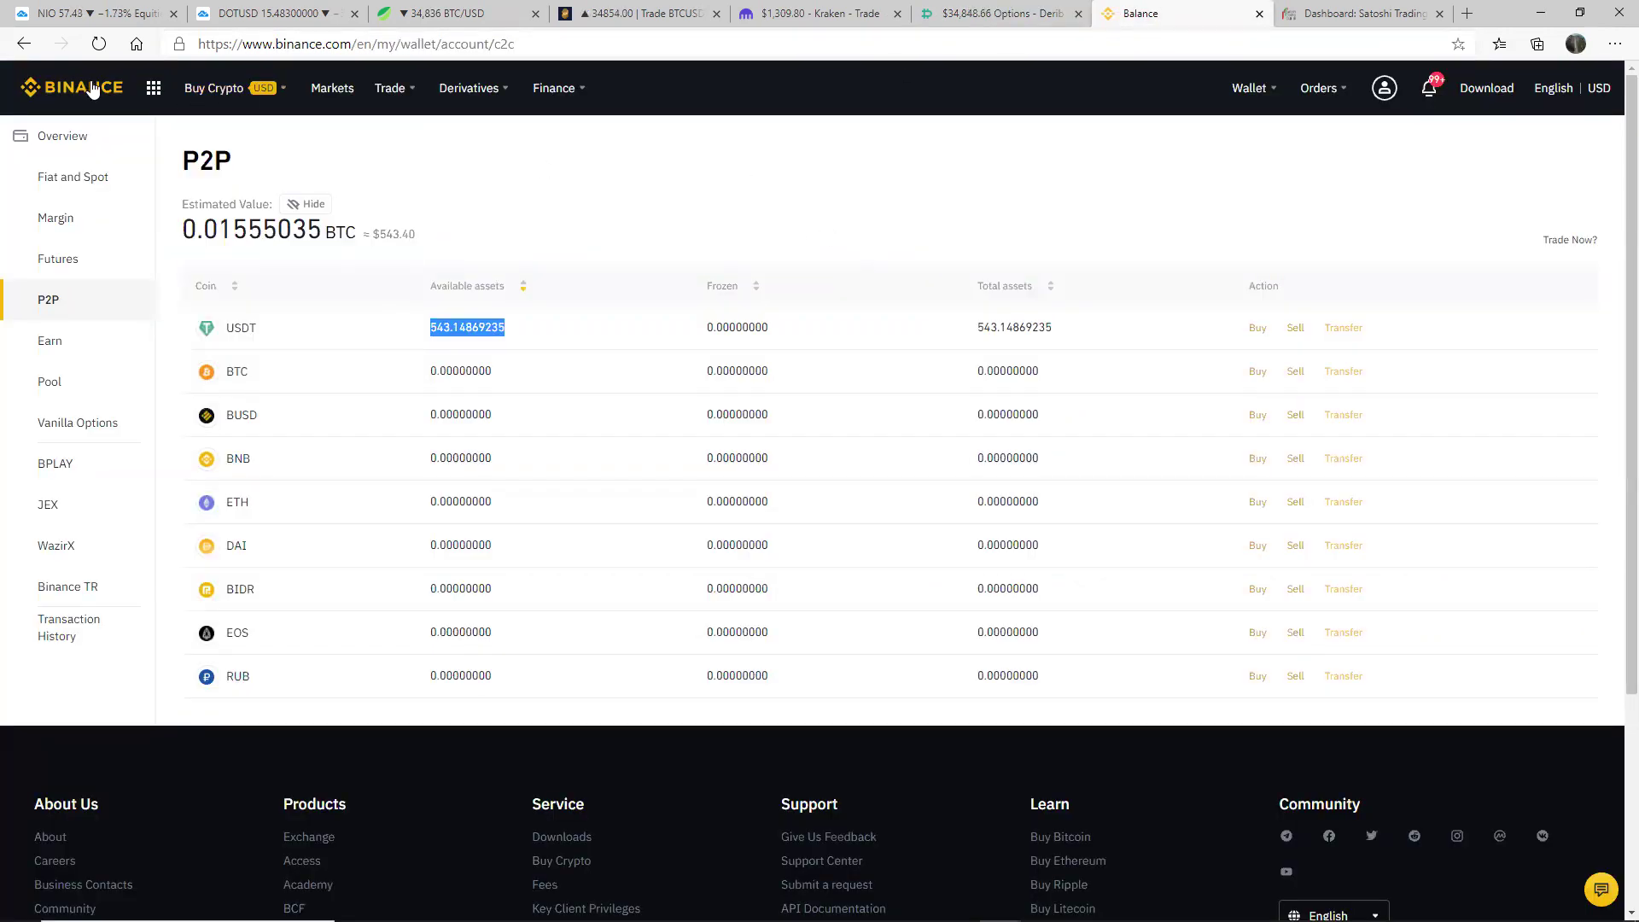
click(73, 139)
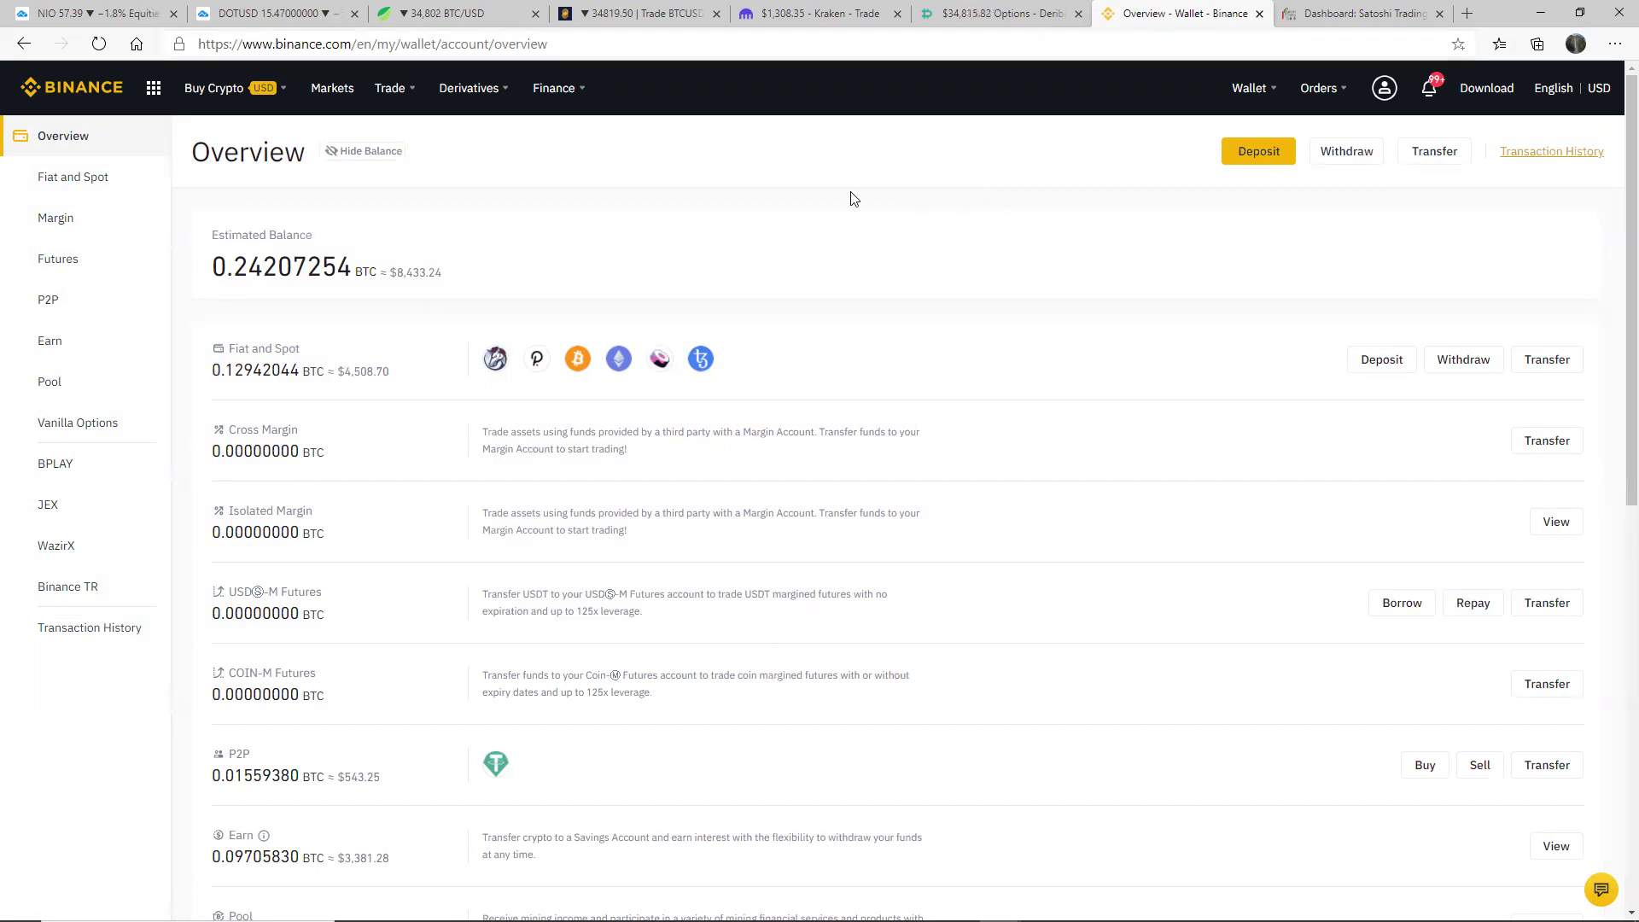
Open the Classic trading view and examine the BTC/USDT daily price chart at different time ranges.
mouse_move(529, 100)
mouse_move(402, 97)
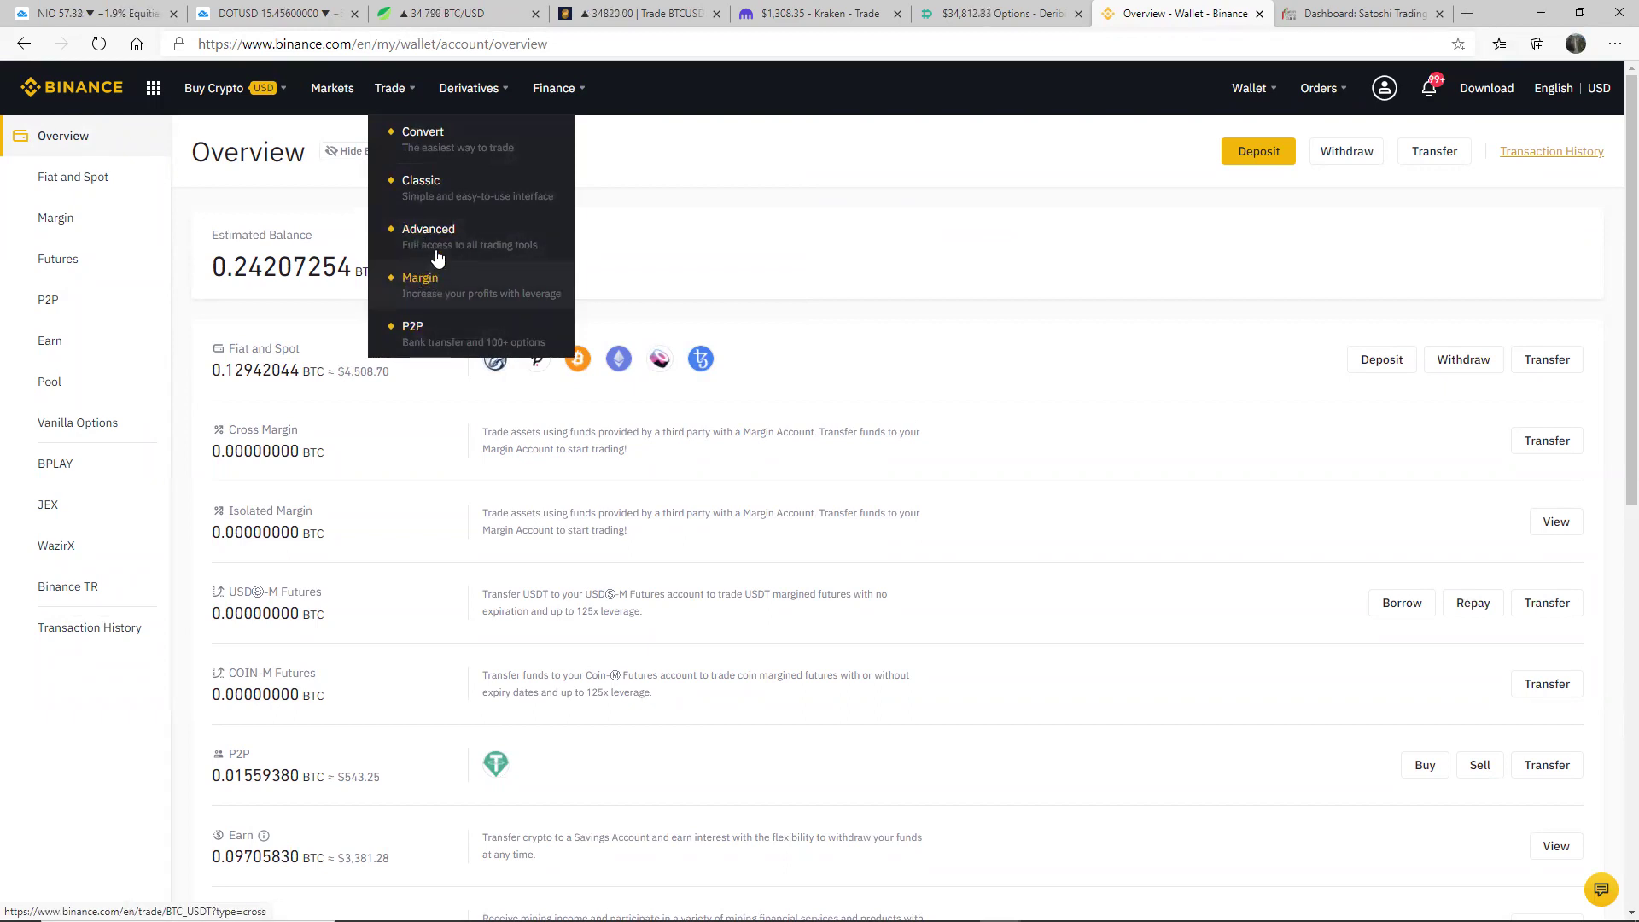
click(440, 184)
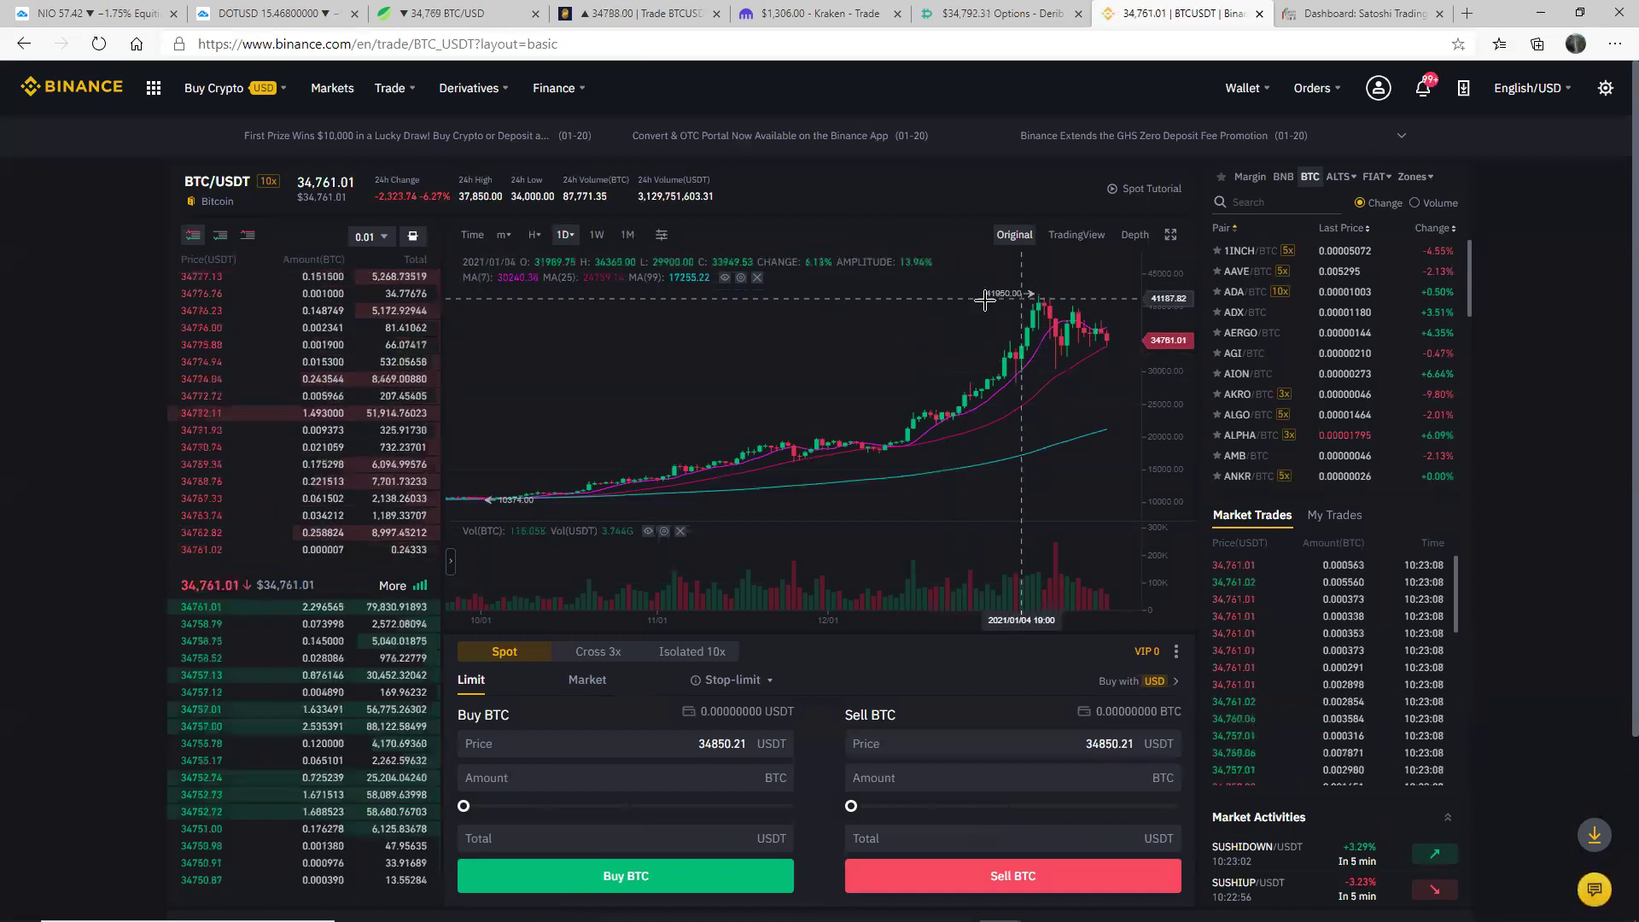
scroll(1085, 359, up, 5)
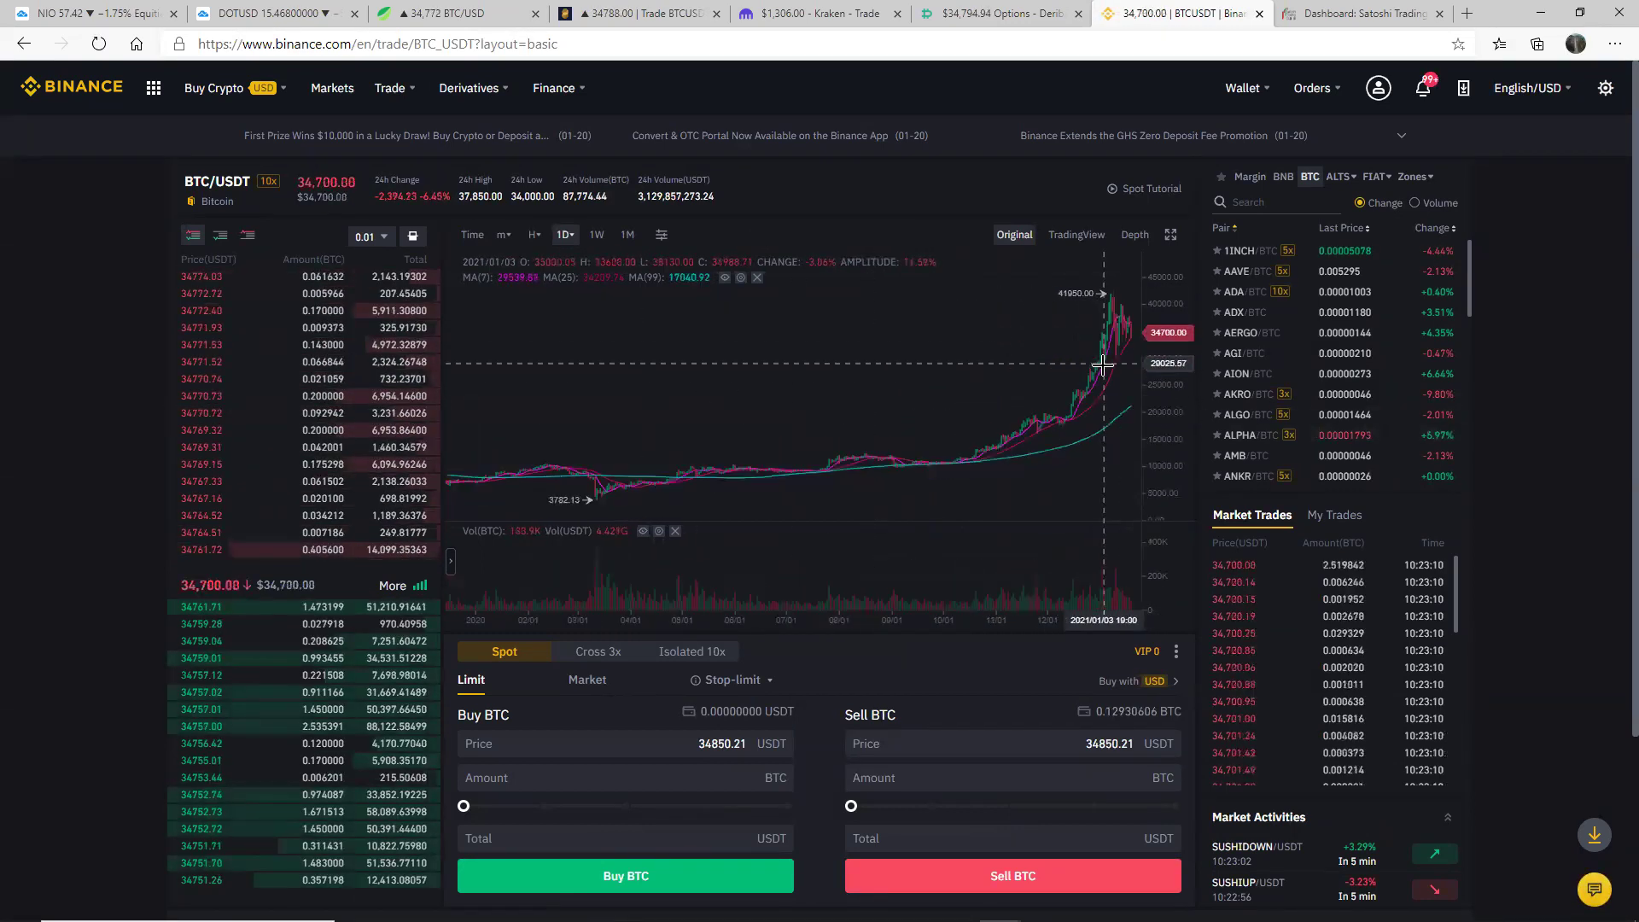
scroll(1052, 363, down, 10)
scroll(1052, 359, up, 5)
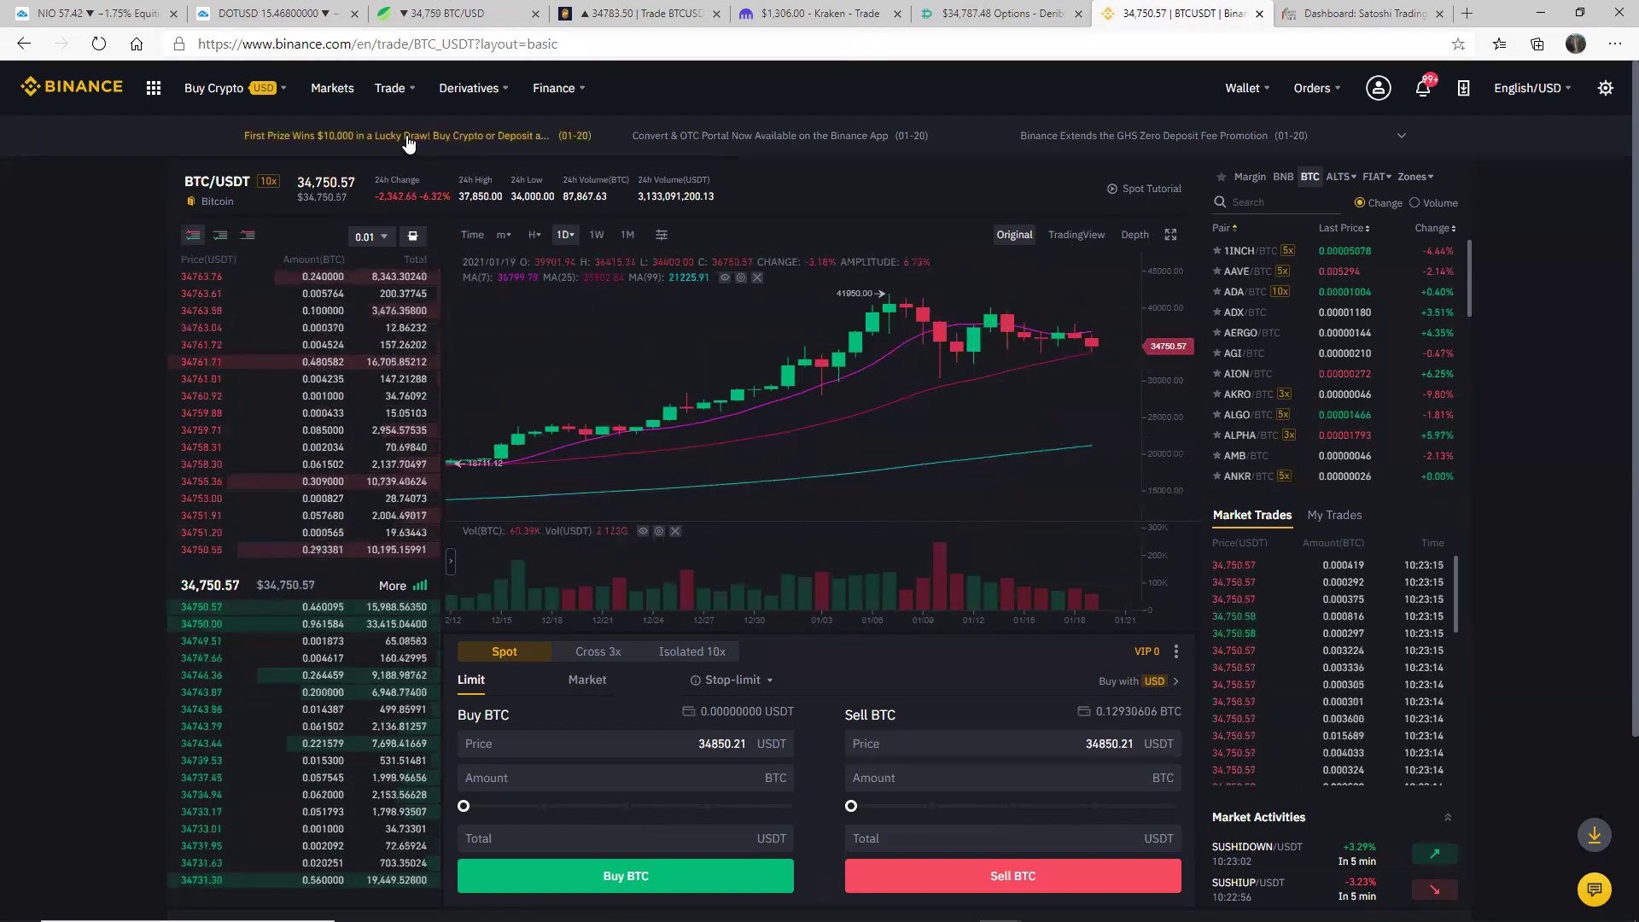
Return to the Binance home page and open Binance Earn.
click(64, 85)
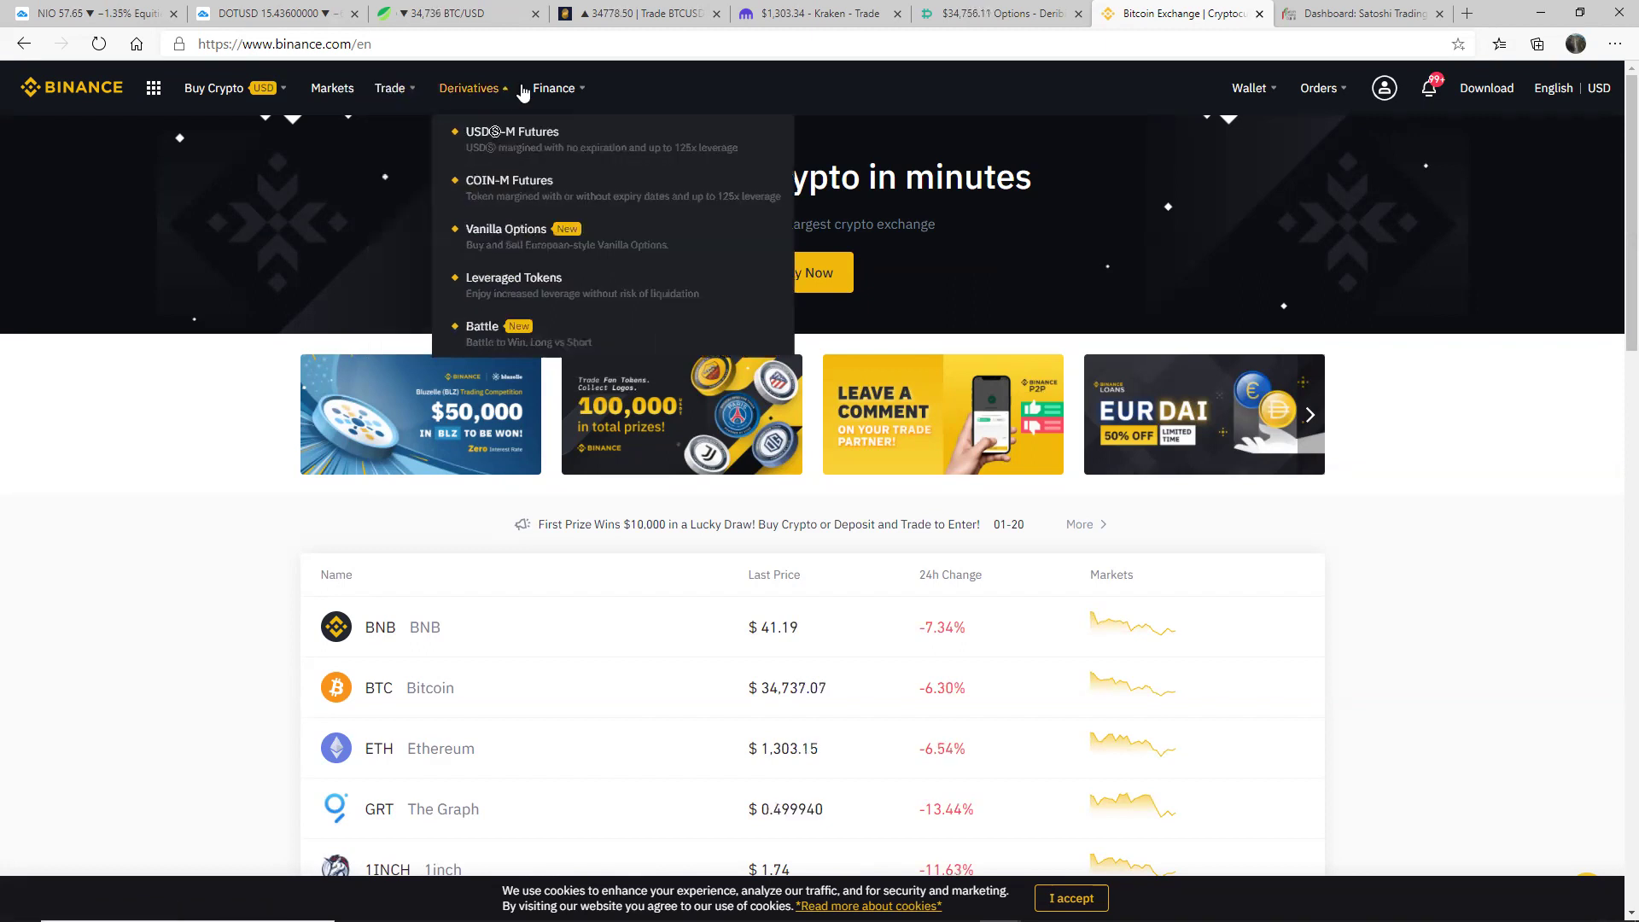
mouse_move(563, 92)
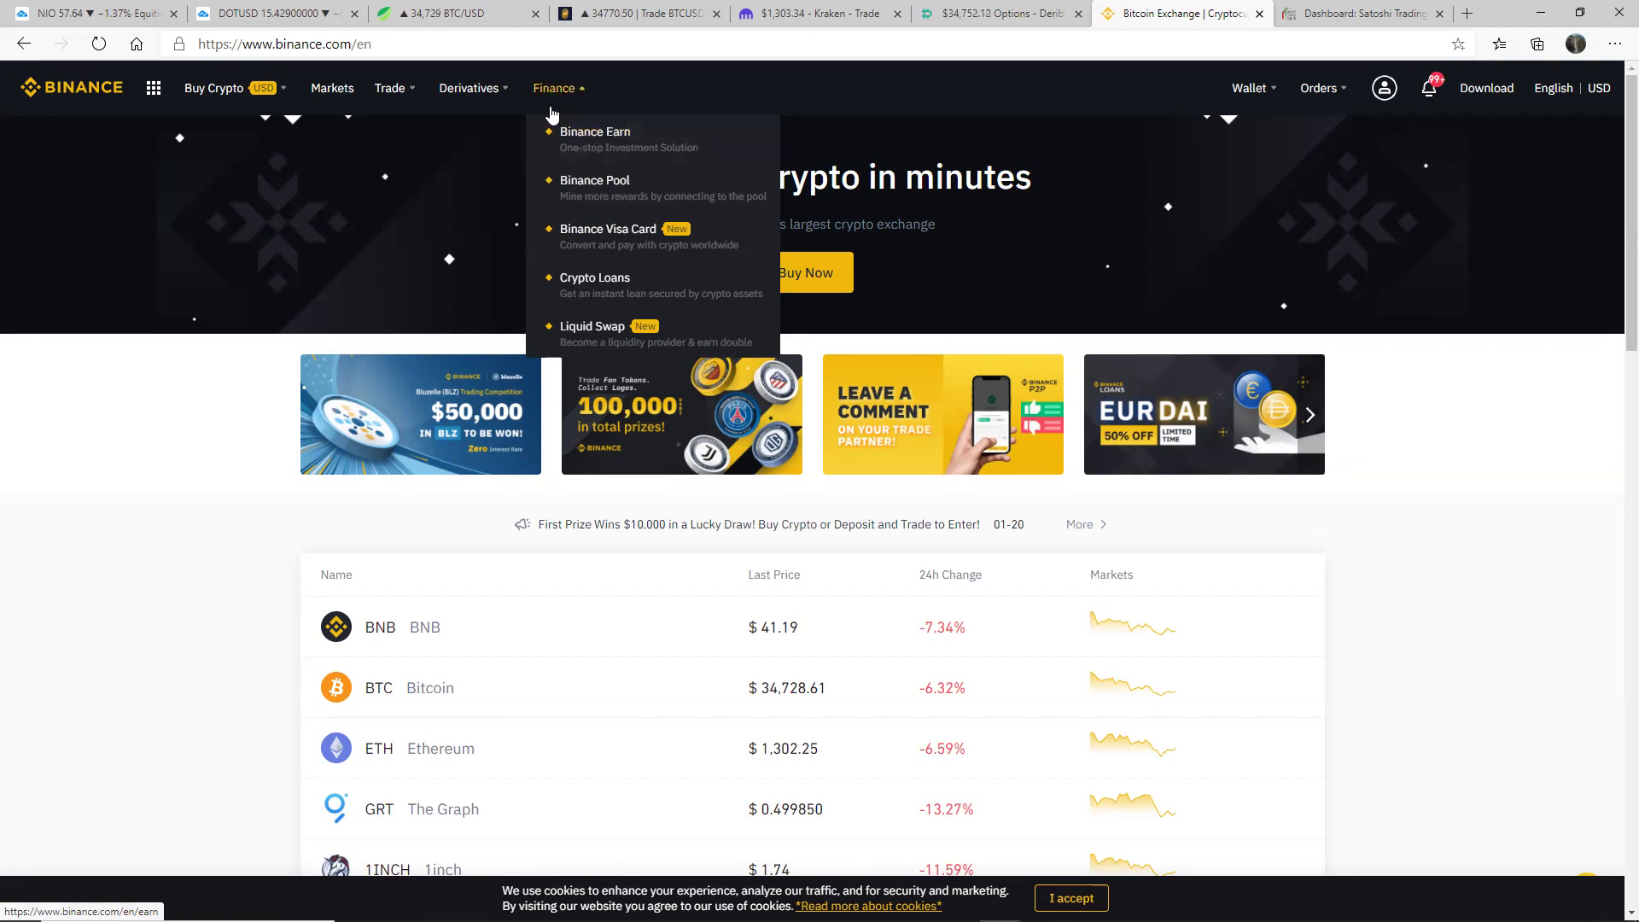
click(594, 136)
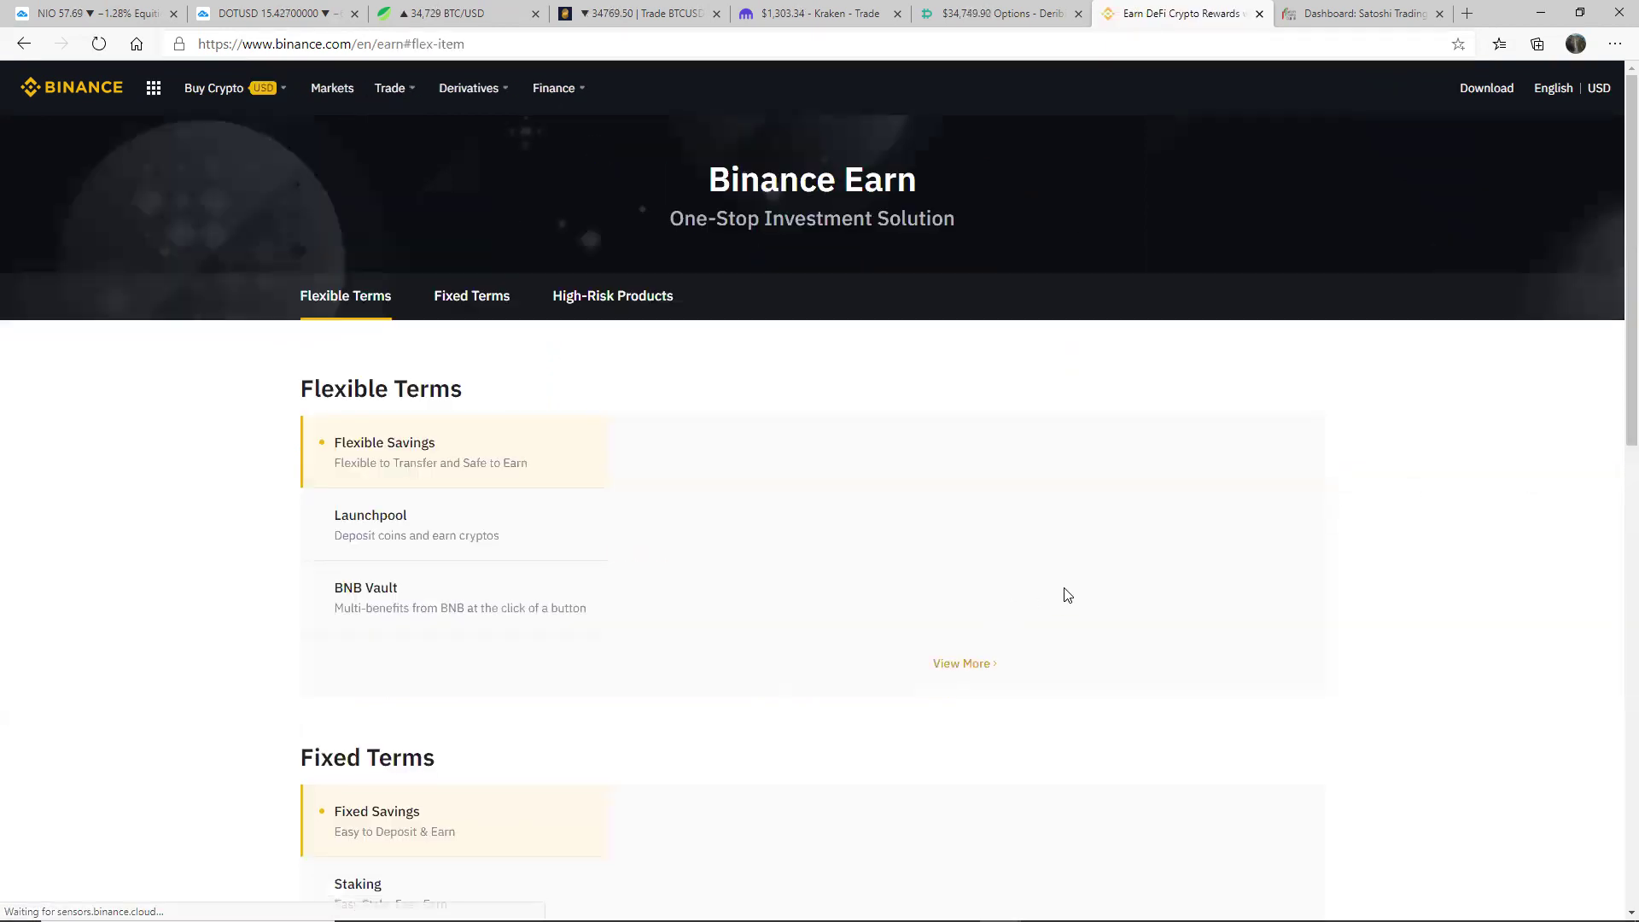
Show the Staking products under Fixed Terms and expand the complete Locked Staking list.
scroll(1067, 590, down, 5)
click(400, 465)
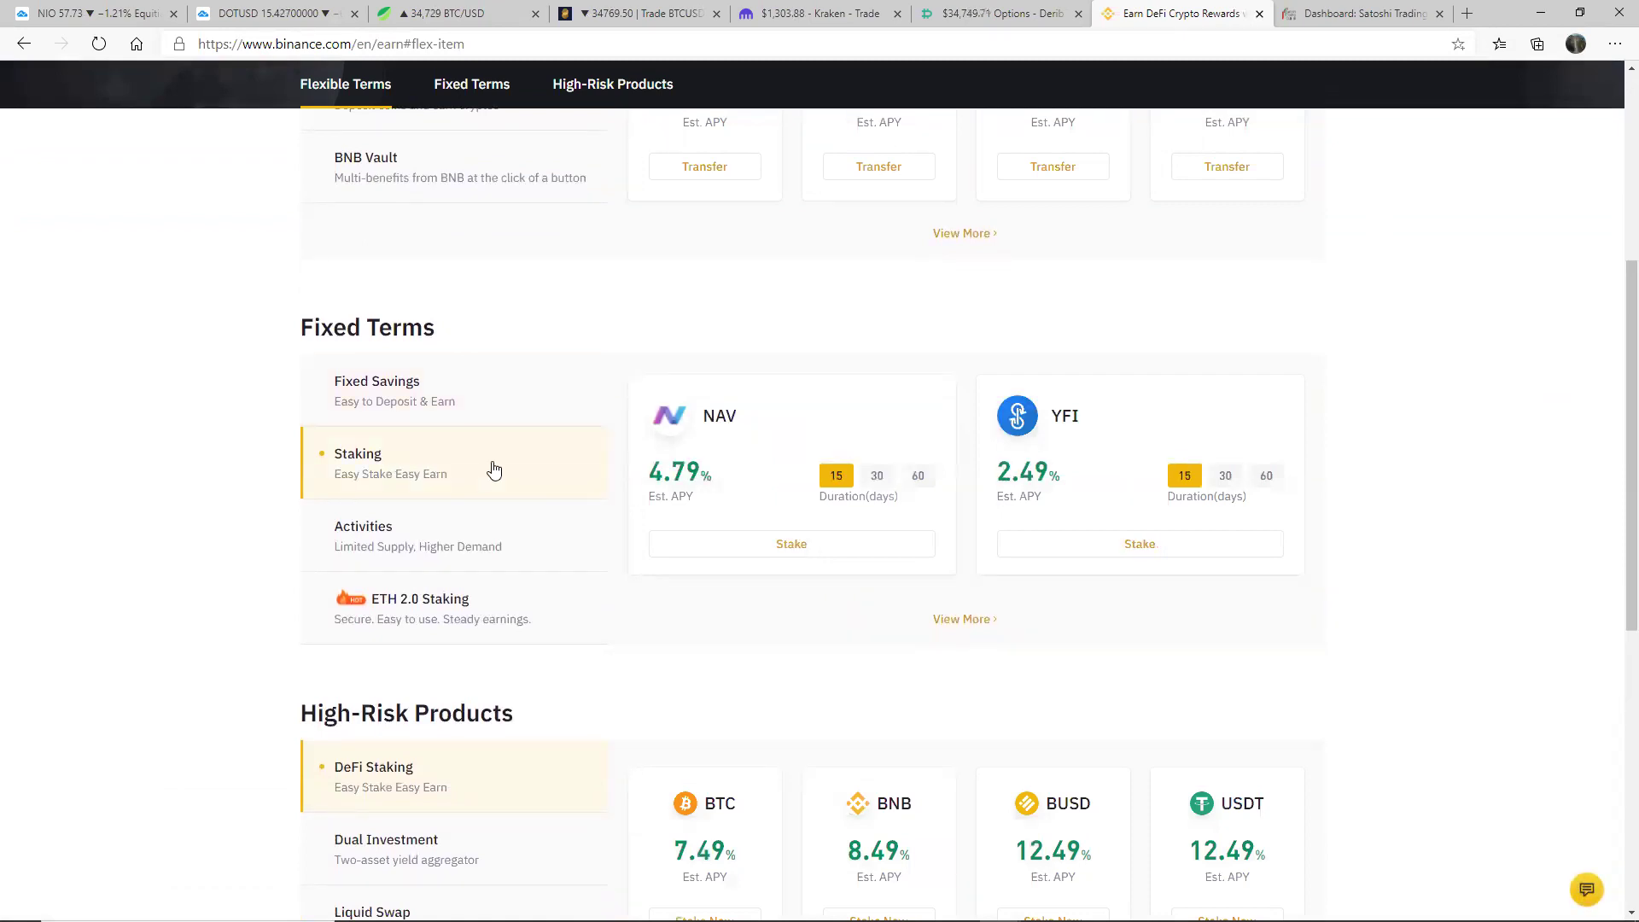
click(984, 620)
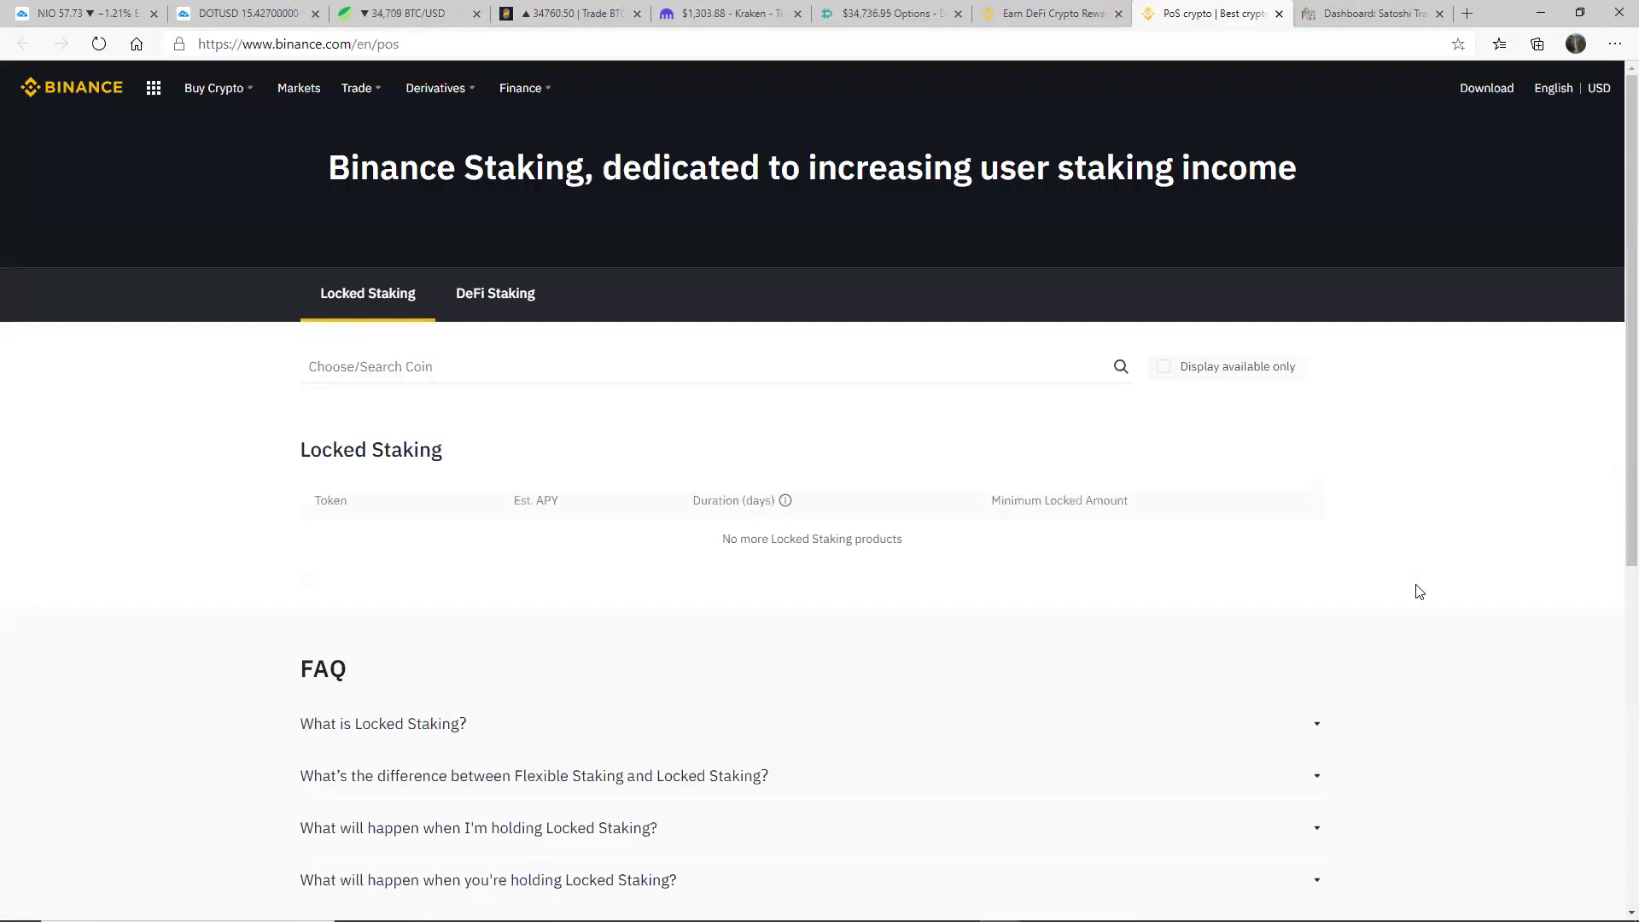
scroll(1475, 594, down, 7)
scroll(1477, 594, up, 4)
click(882, 676)
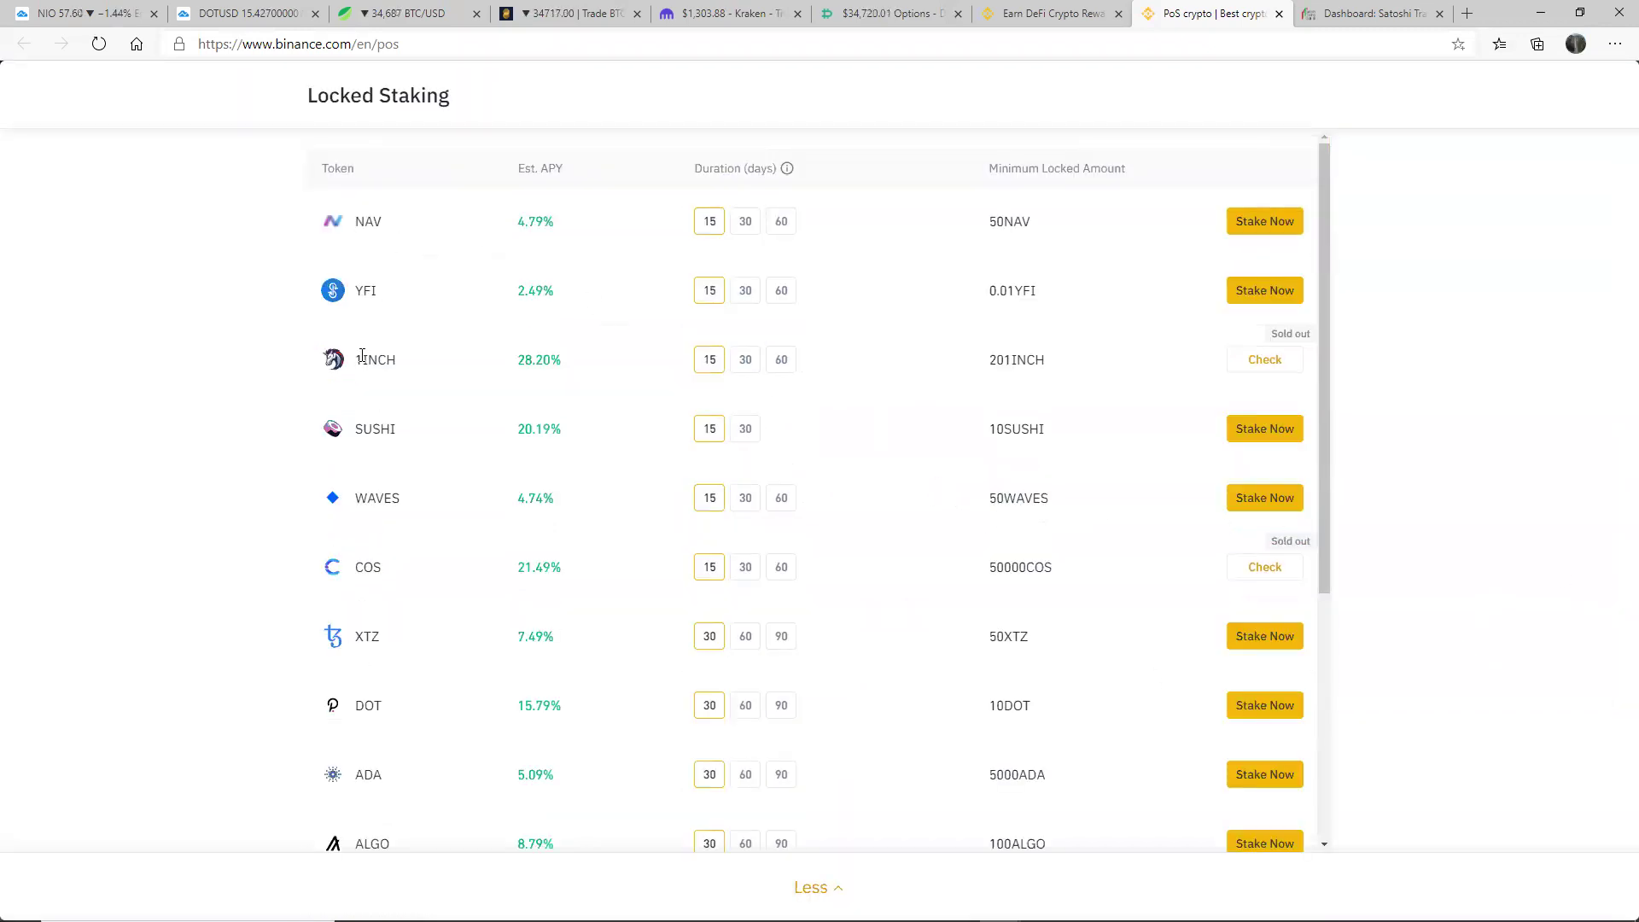
Review the locked staking offers for 1INCH, SUSHI, DOT and XTZ, including yields and durations.
drag(358, 358, 407, 366)
drag(356, 427, 405, 437)
scroll(394, 612, down, 2)
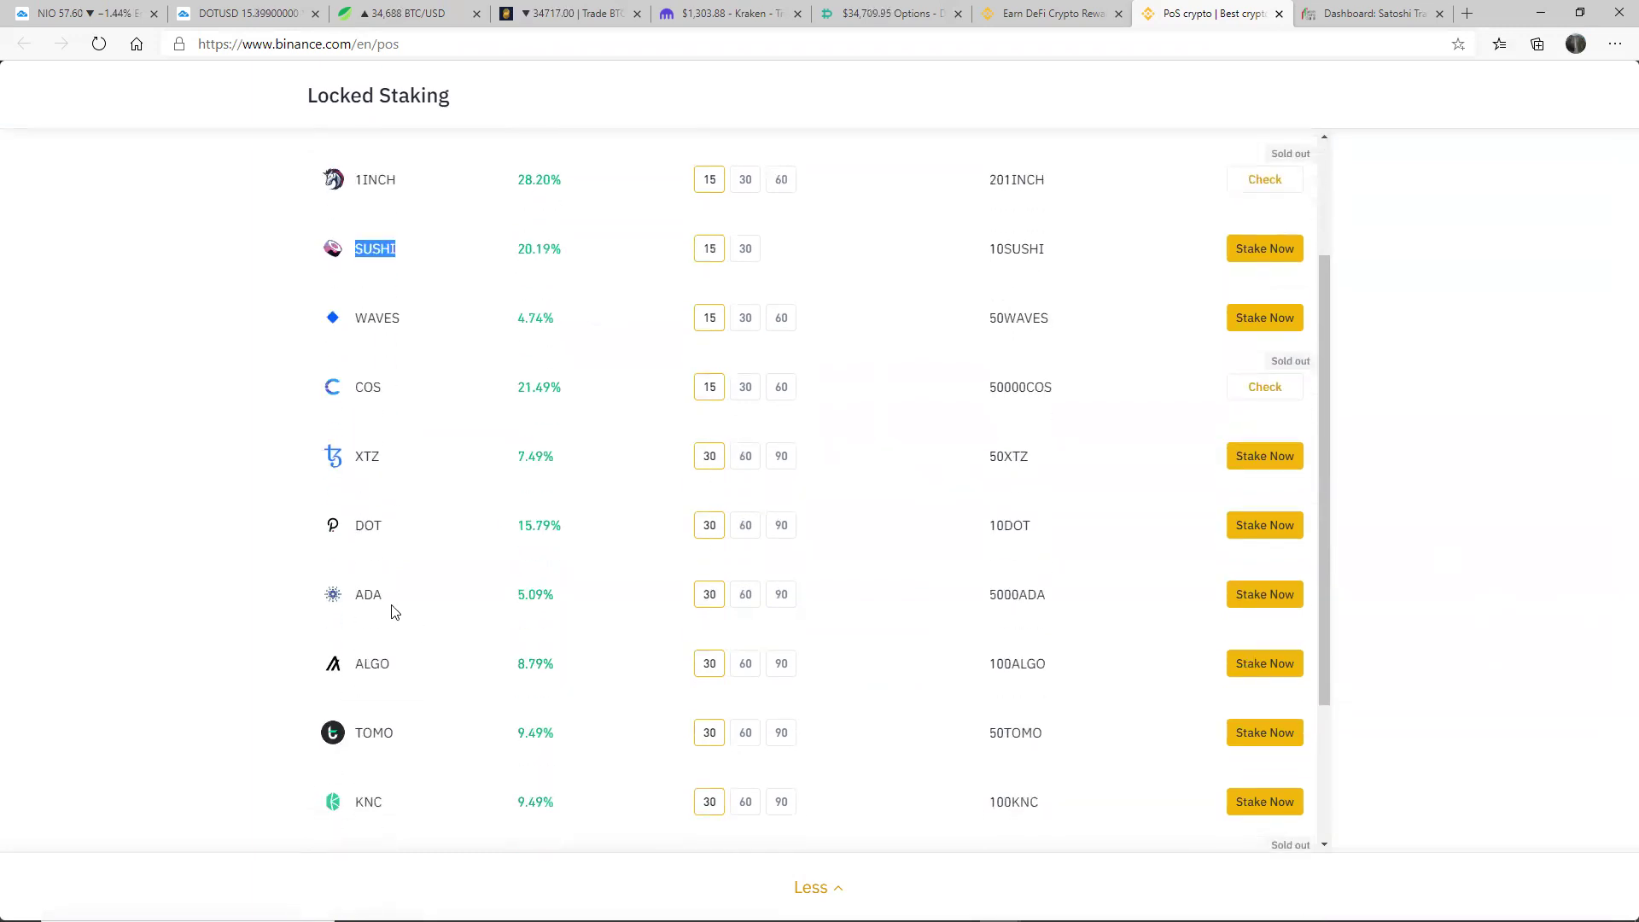
drag(357, 530, 388, 530)
drag(357, 453, 391, 456)
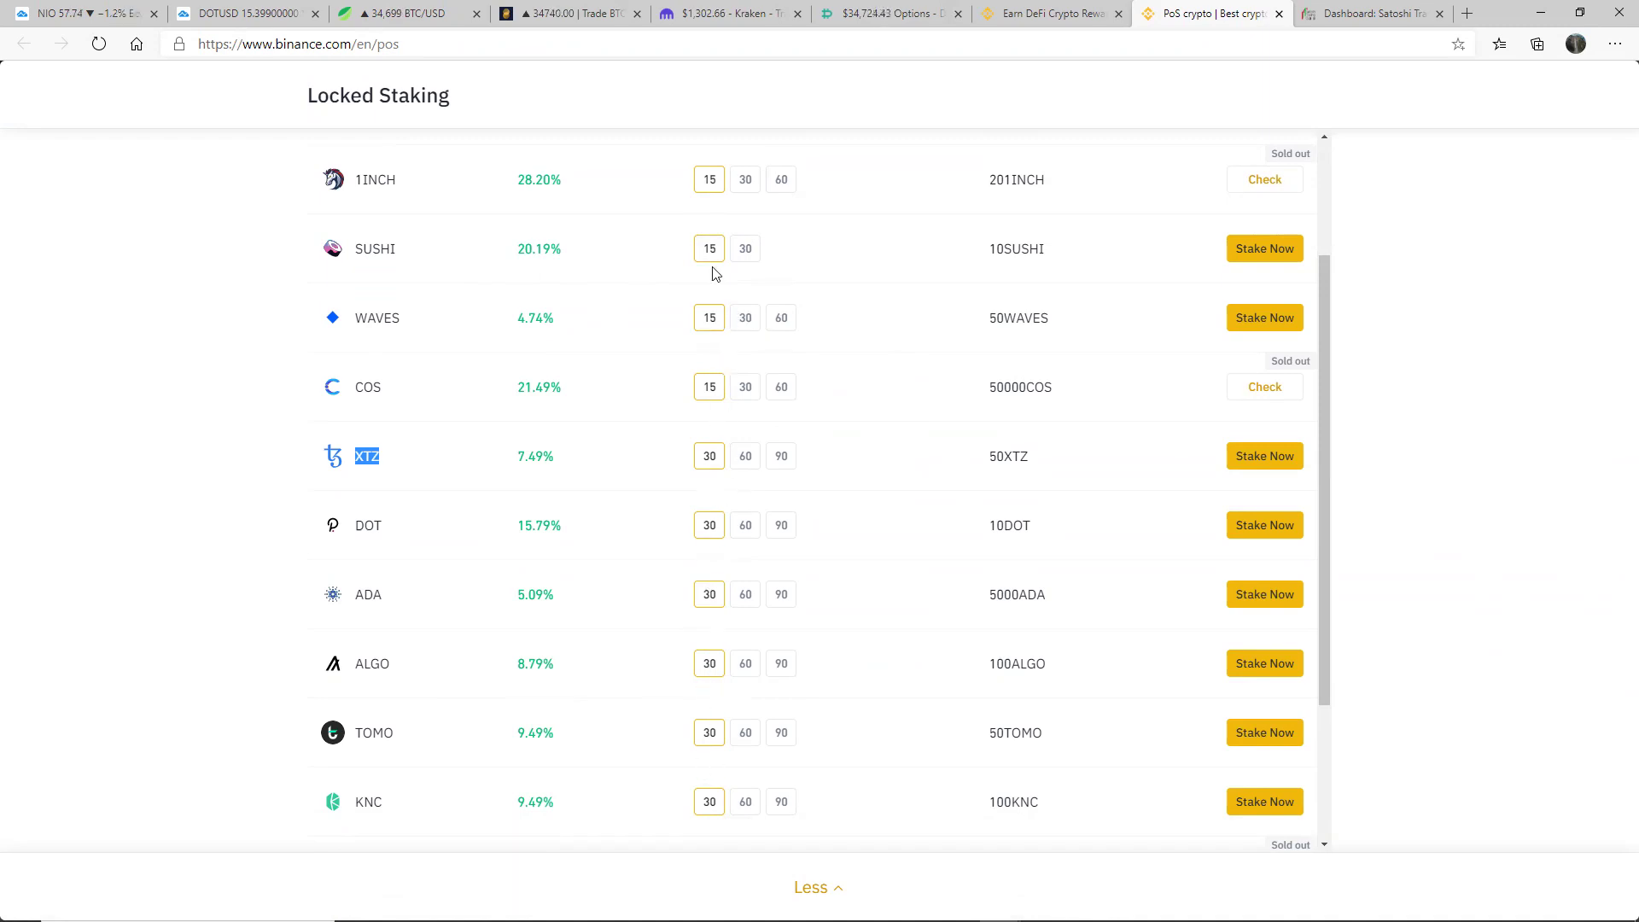
scroll(618, 554, up, 2)
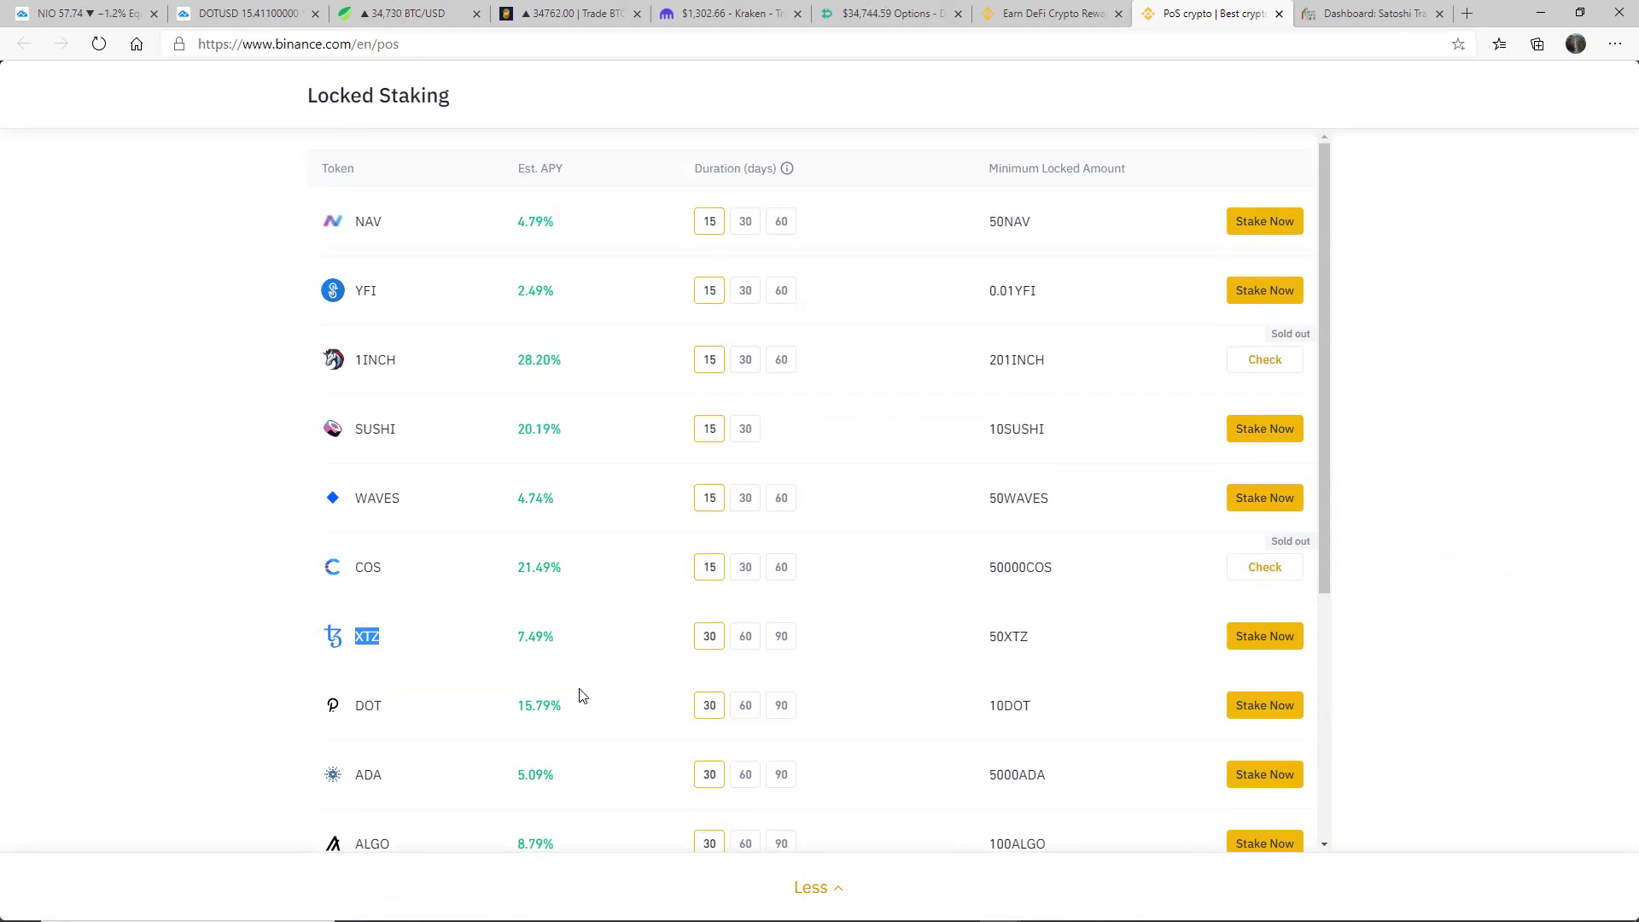
Switch to TradingView and examine the recent price action on the daily DOTUSD chart.
click(239, 14)
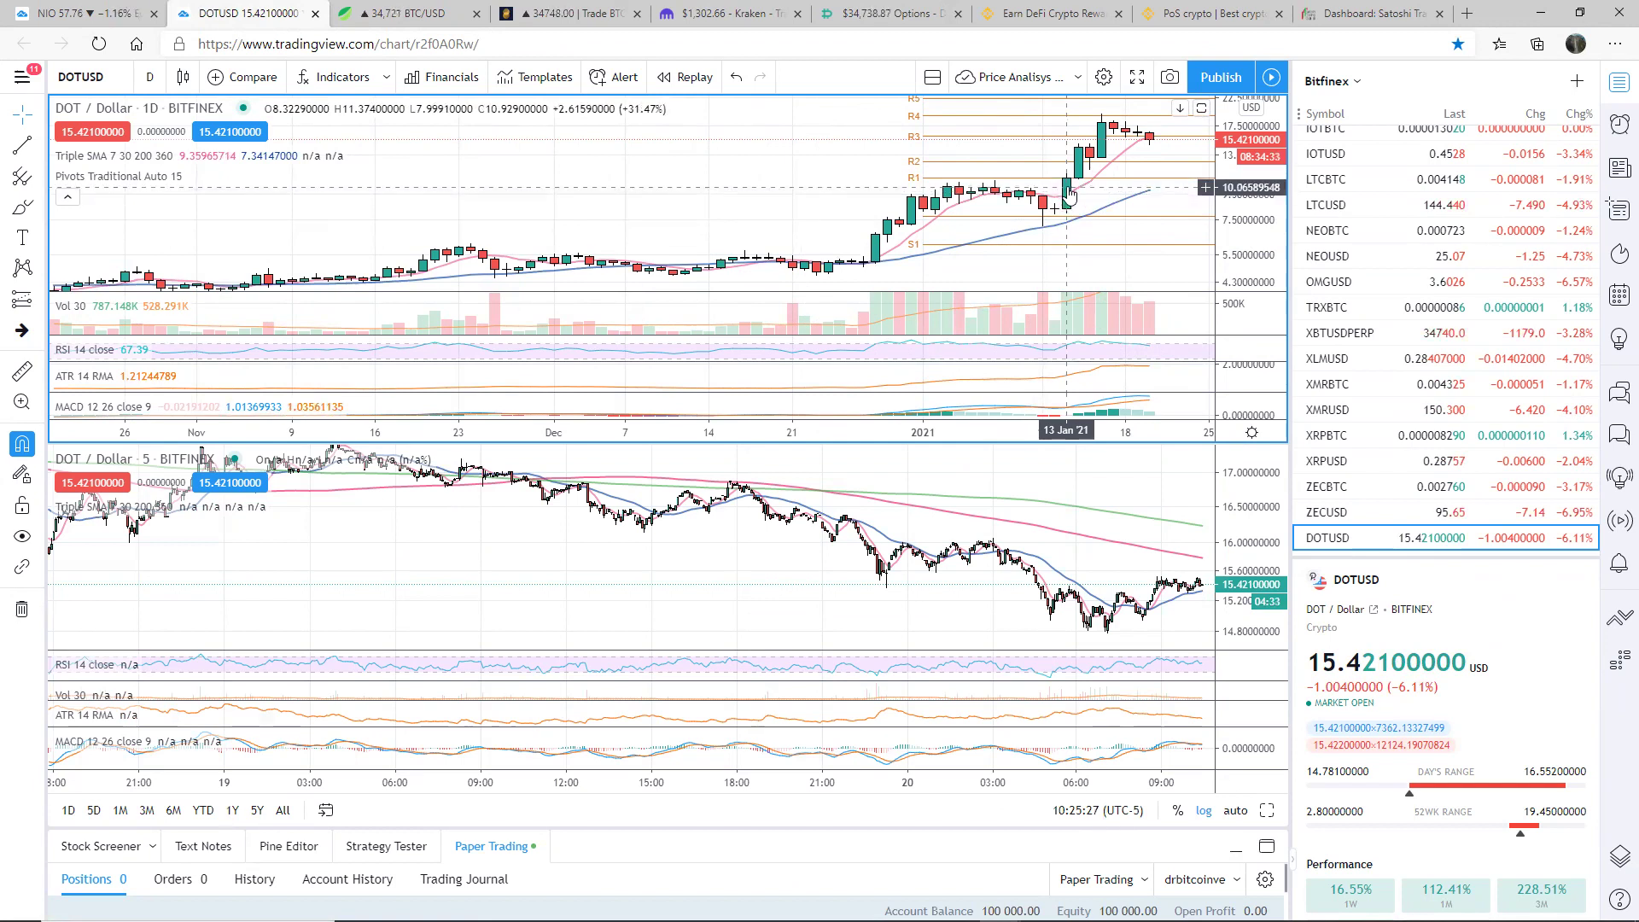
drag(1066, 209, 961, 233)
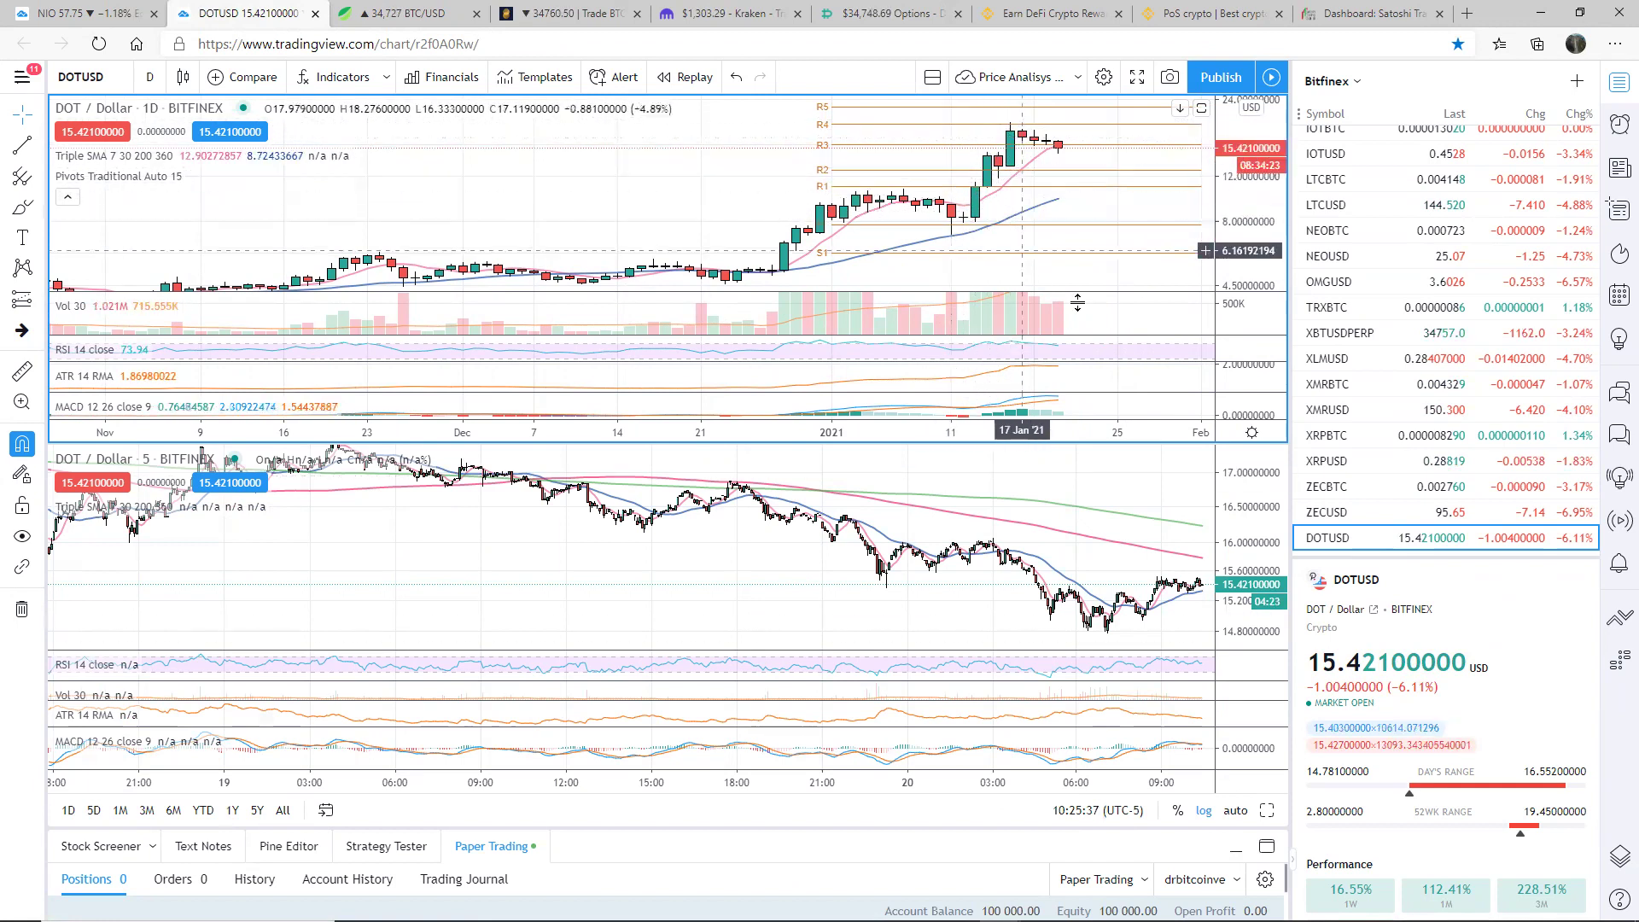
Switch to Kraken, open Staking, and check the Polkadot balance and USD value and the Tezos USD value.
click(728, 14)
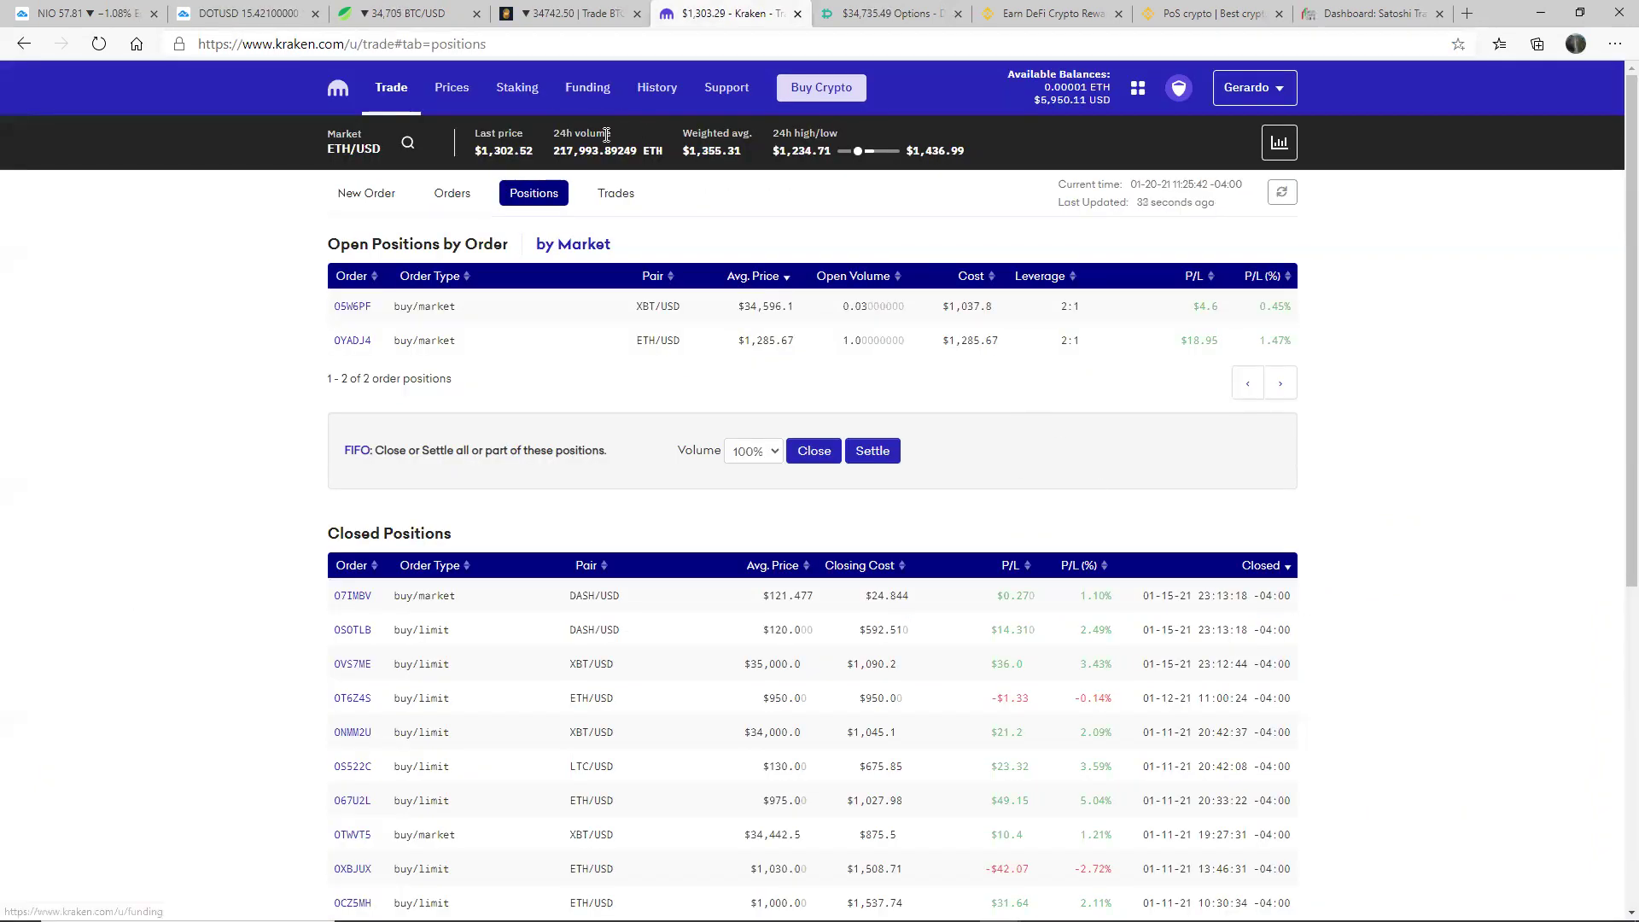
click(517, 87)
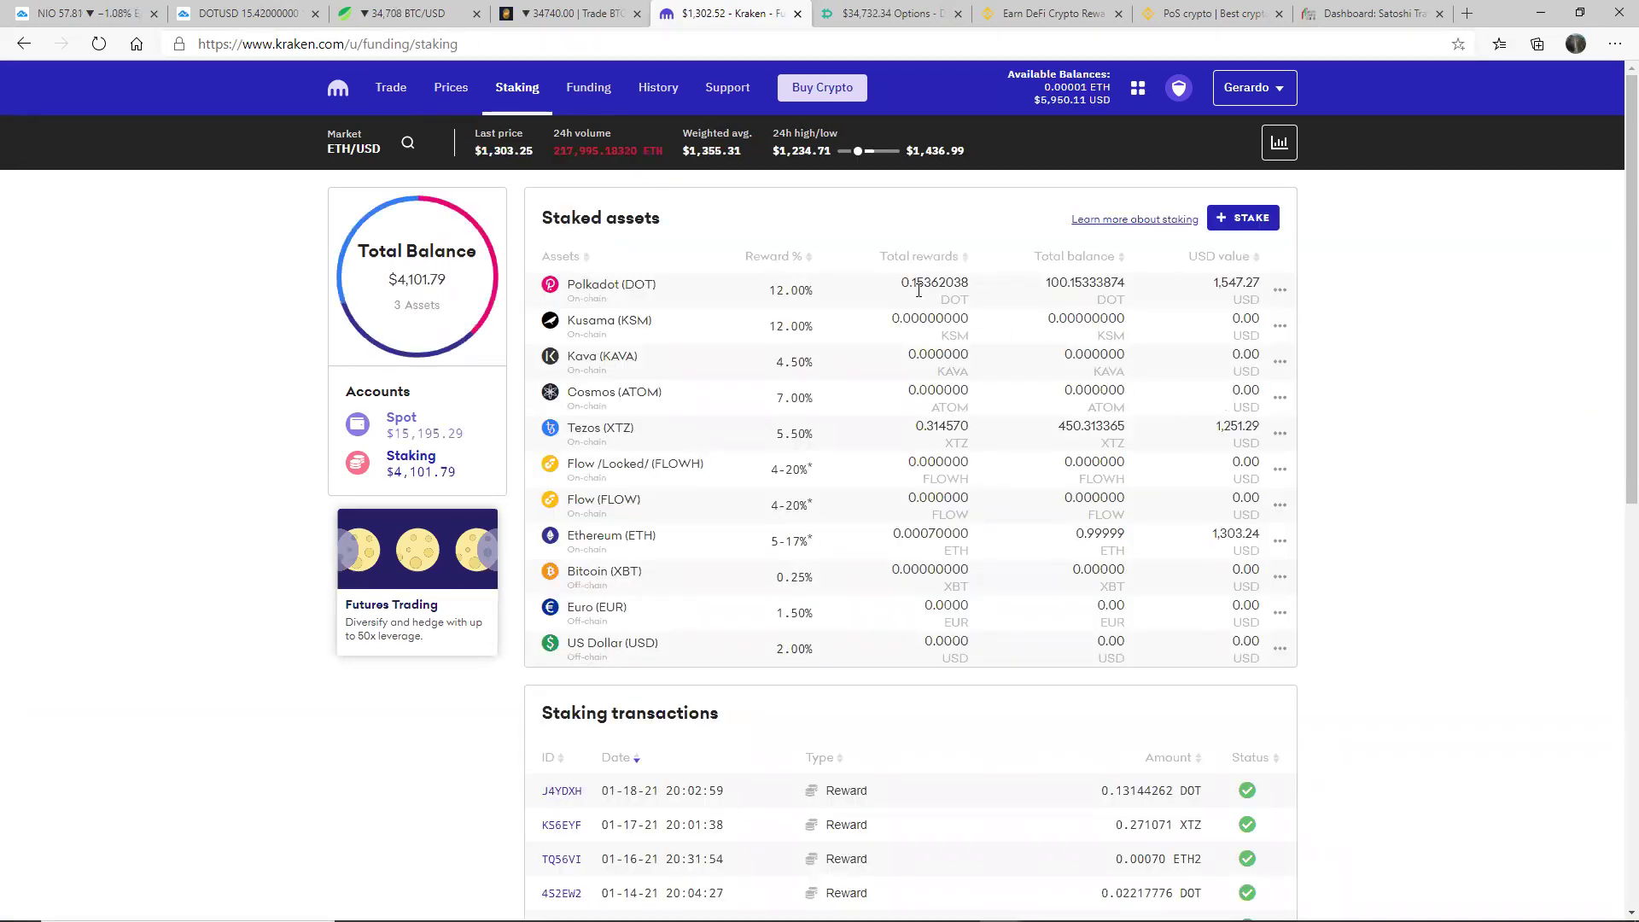
drag(1047, 283, 1137, 293)
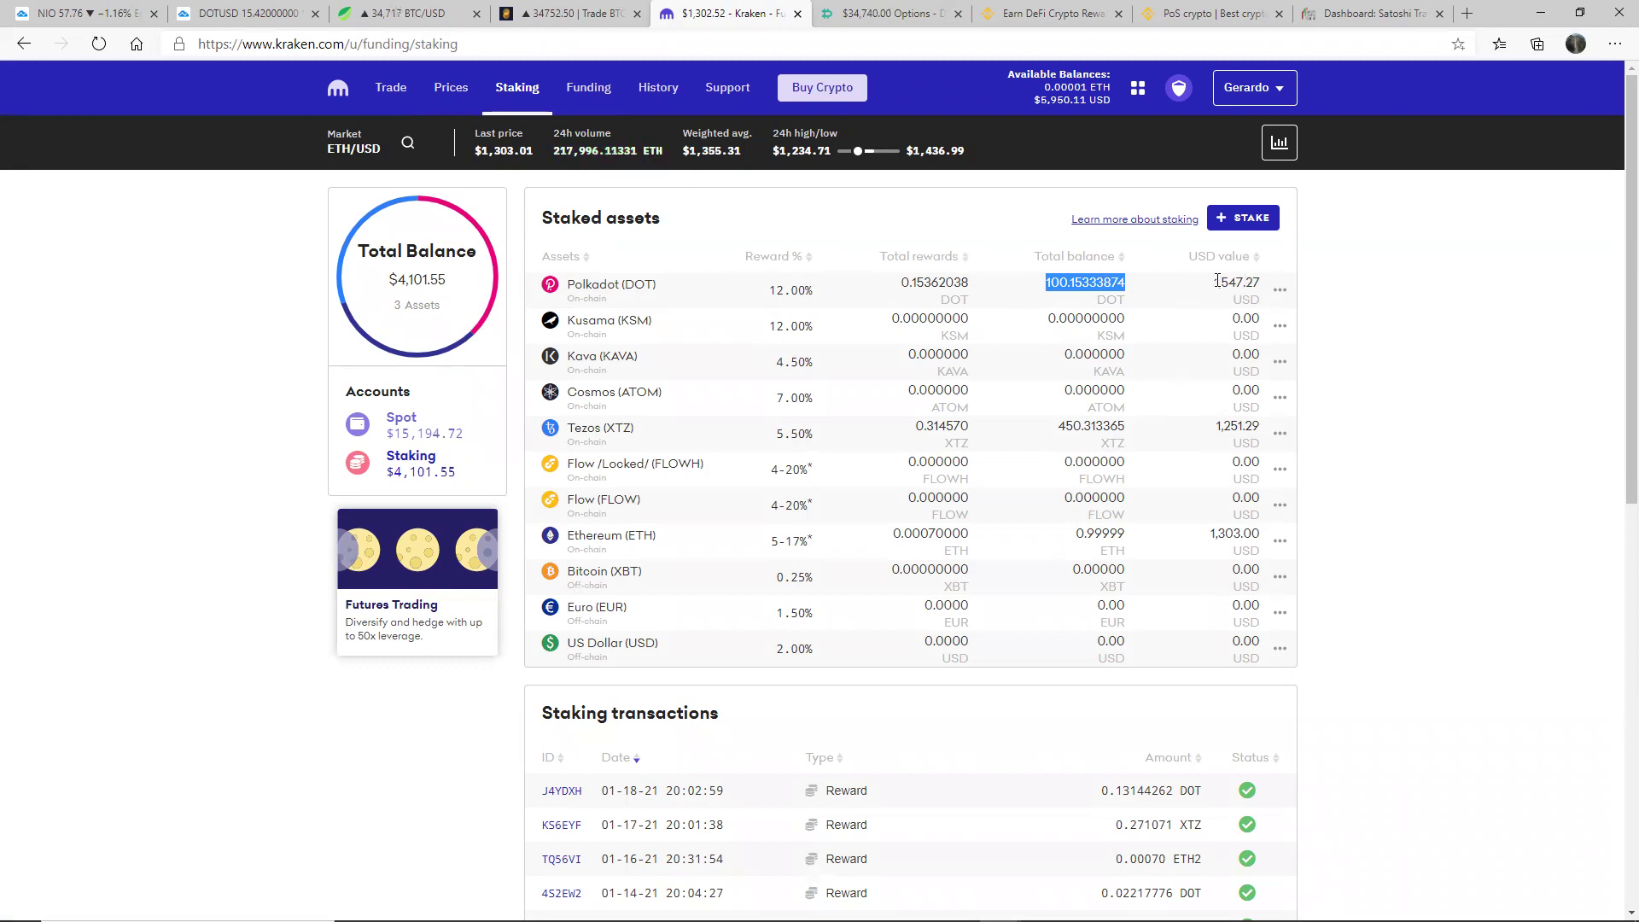
drag(1213, 282, 1267, 290)
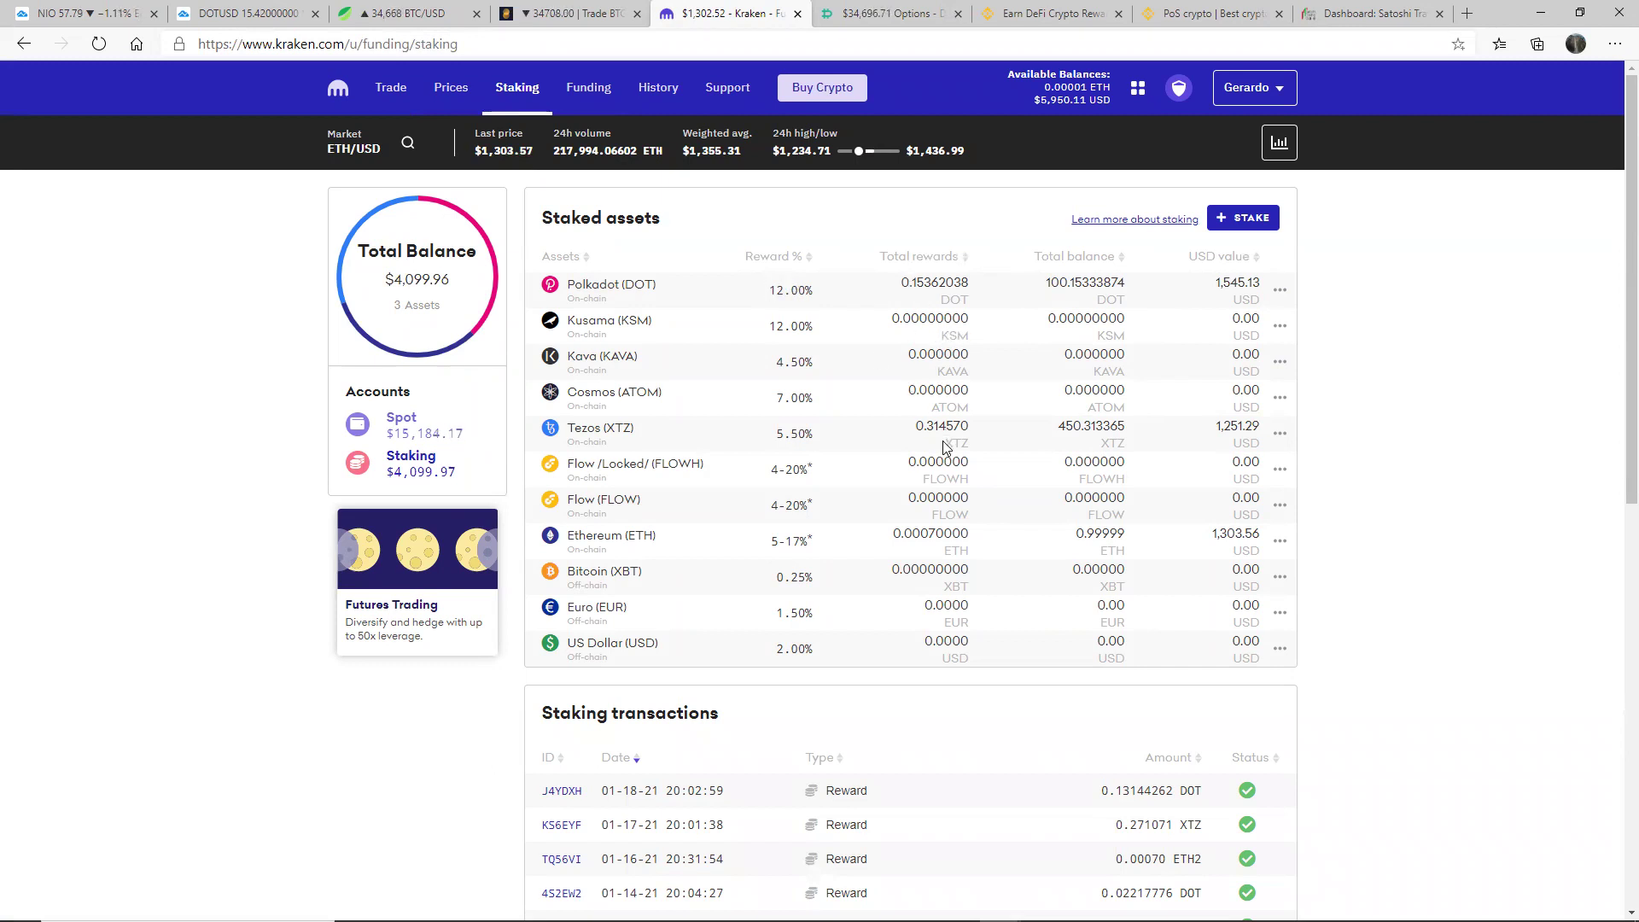
double_click(1237, 427)
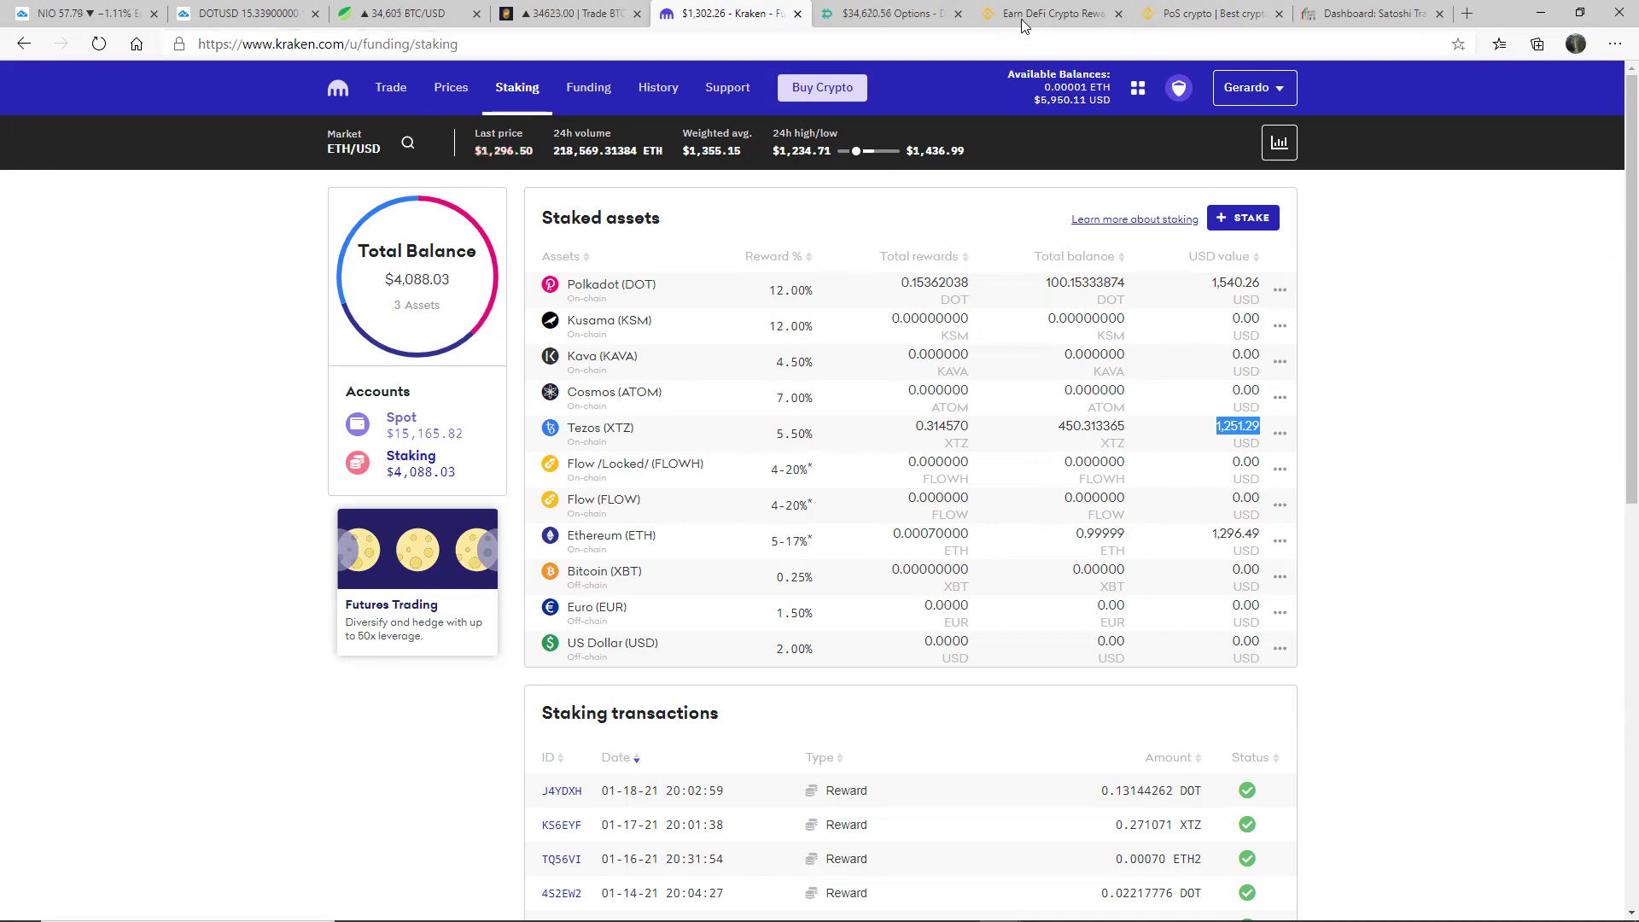
Close the Binance locked staking page and look over the Fixed Terms and High-Risk products on Binance Earn.
click(1223, 17)
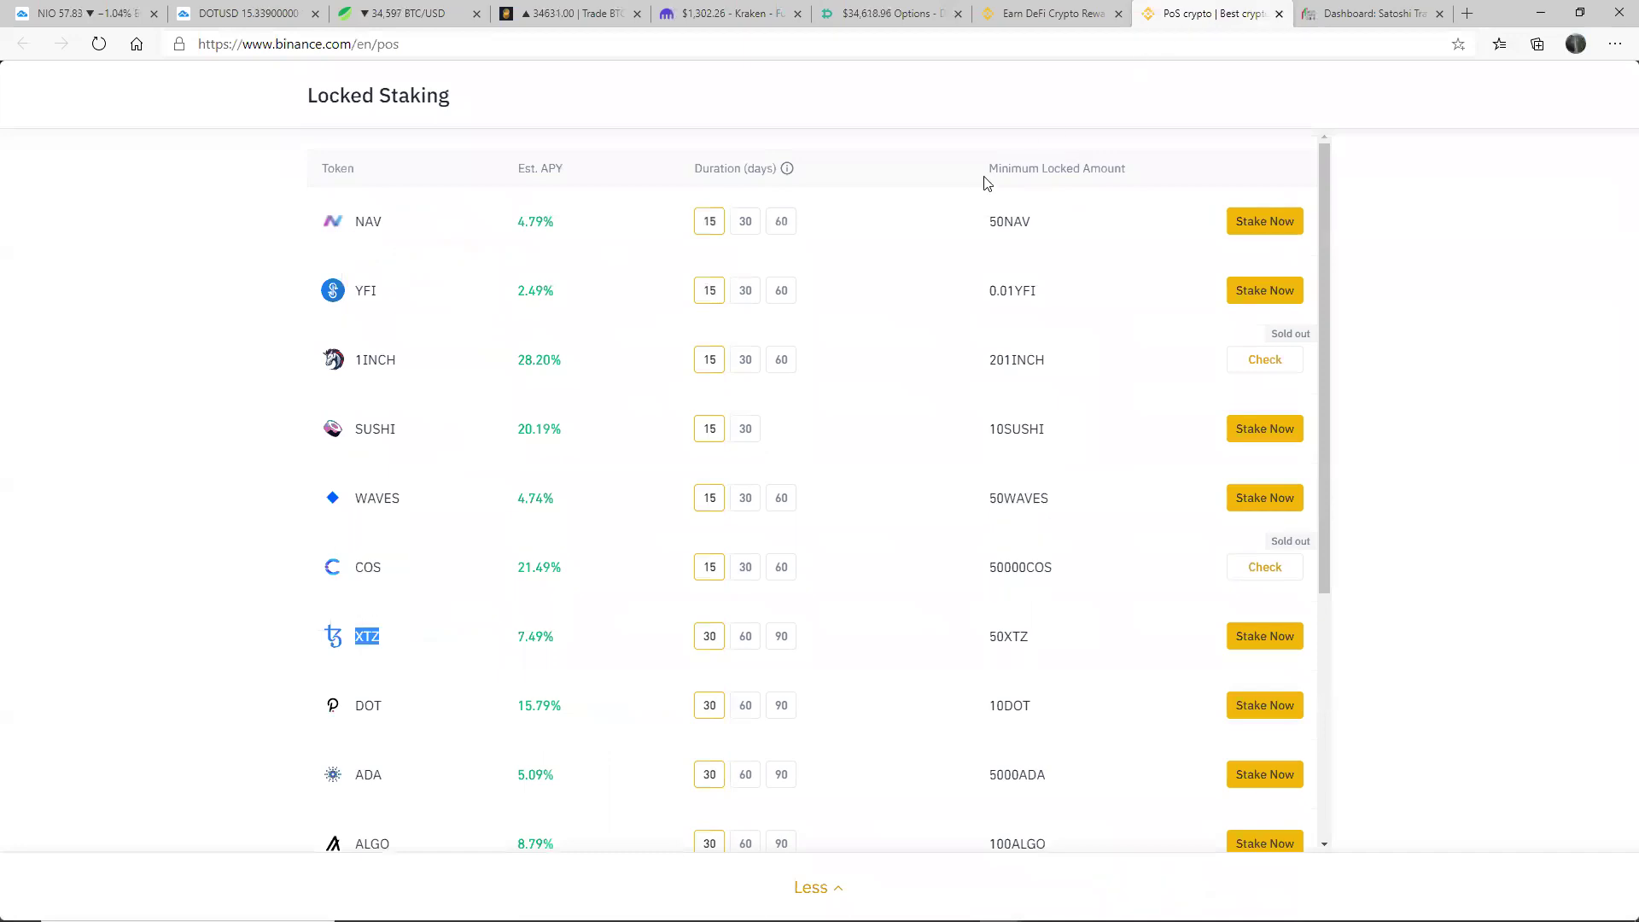
click(1279, 14)
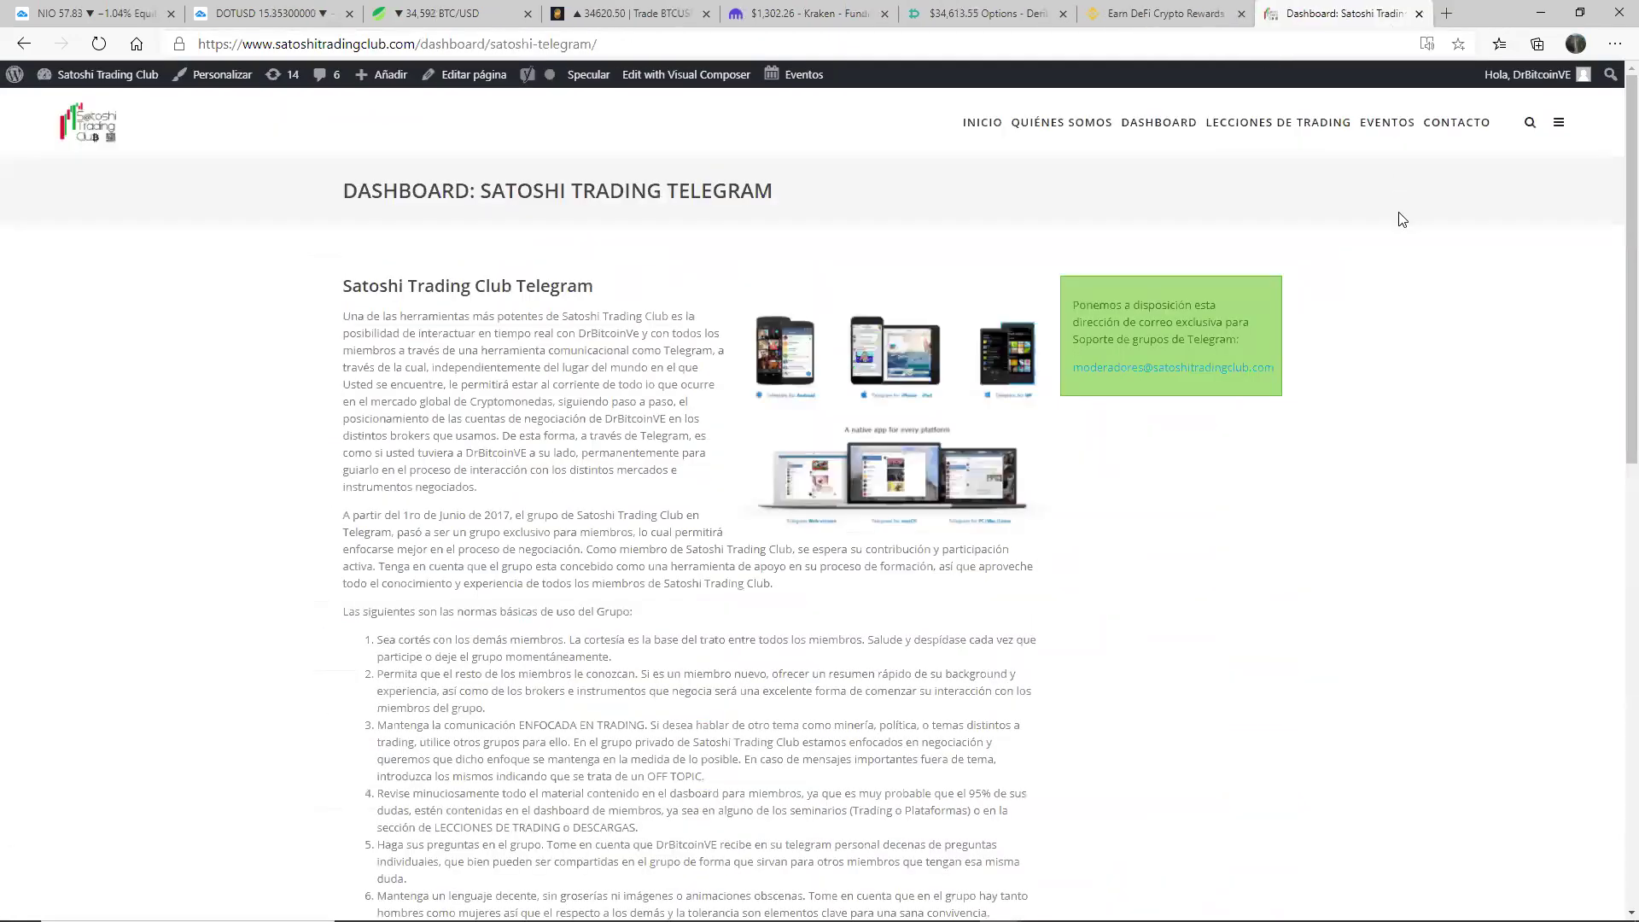
key(ctrl+shift+Tab)
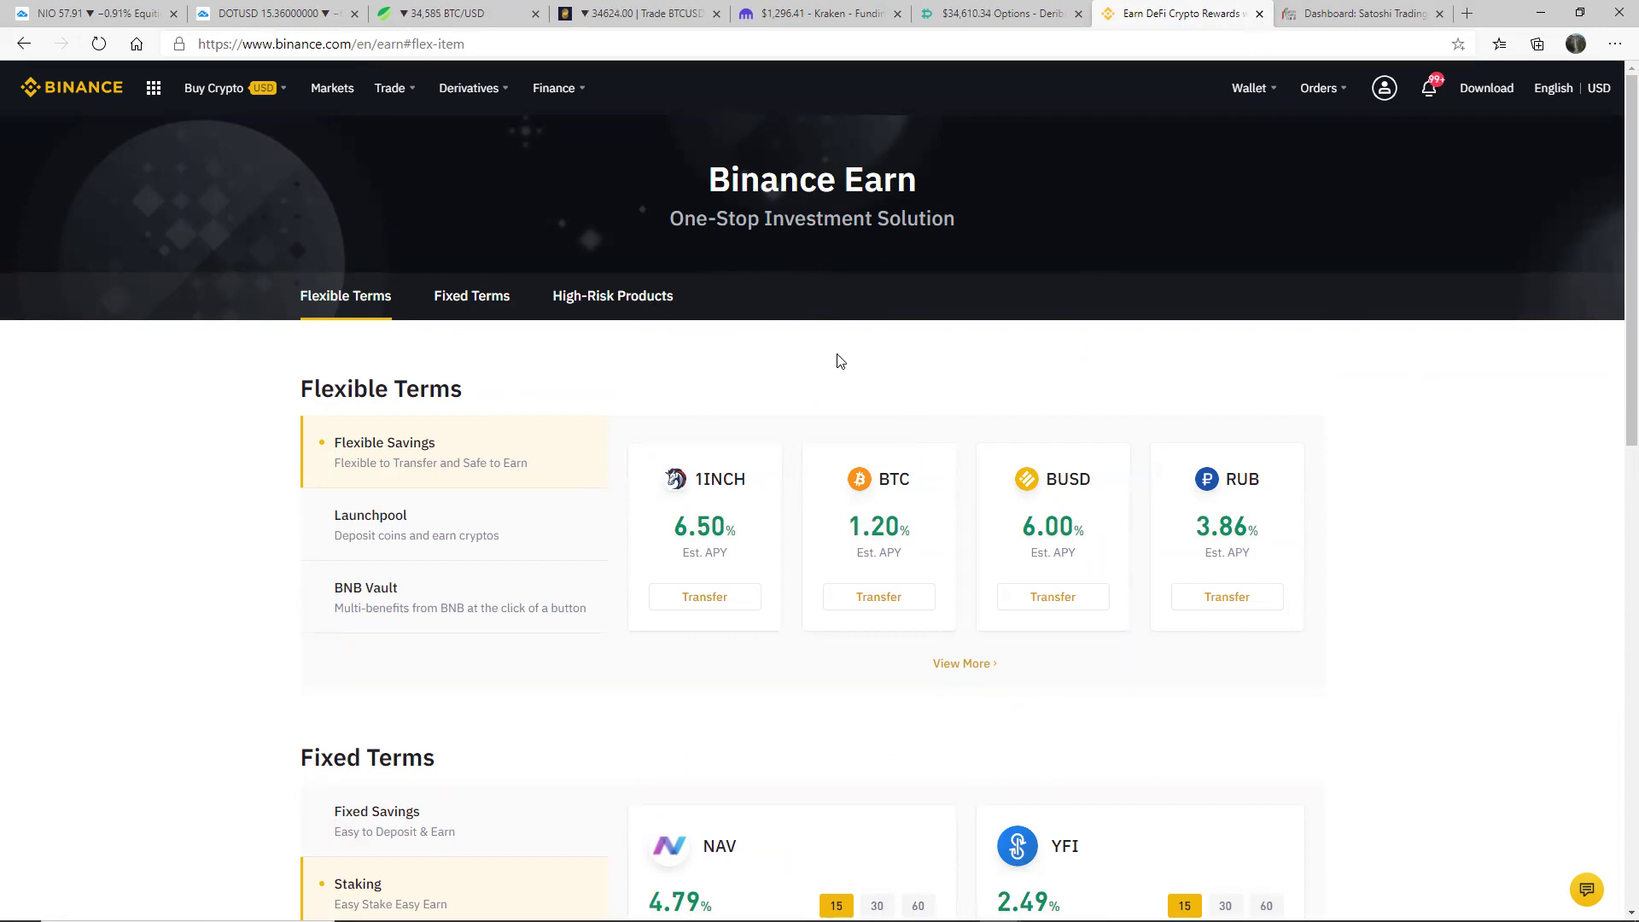
scroll(1457, 570, down, 5)
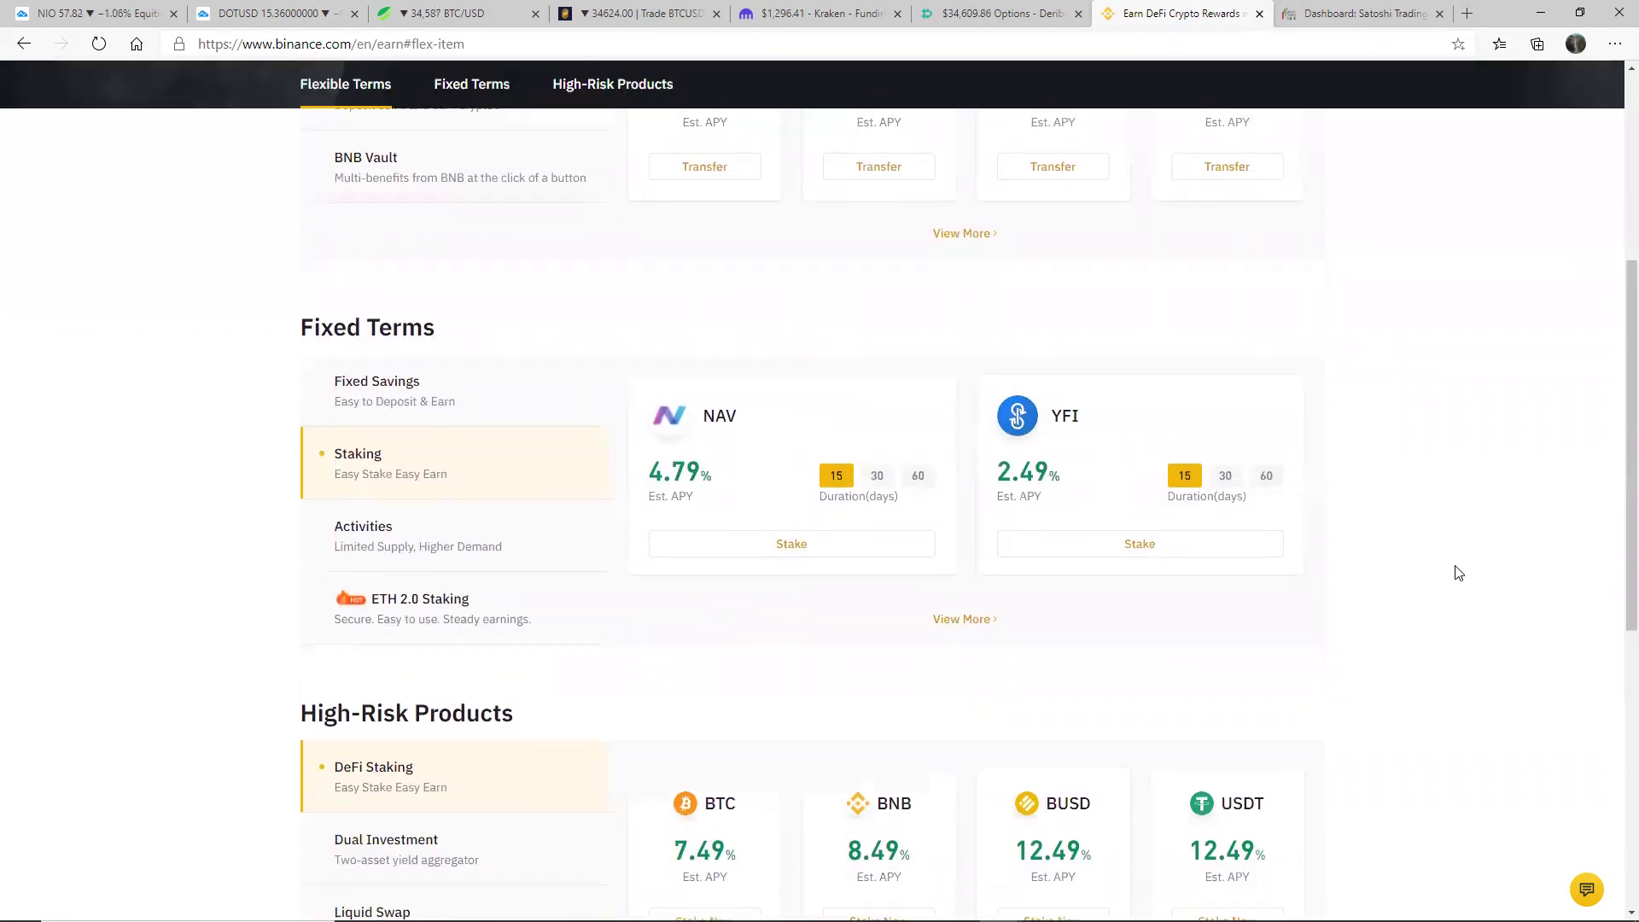
scroll(1459, 572, up, 5)
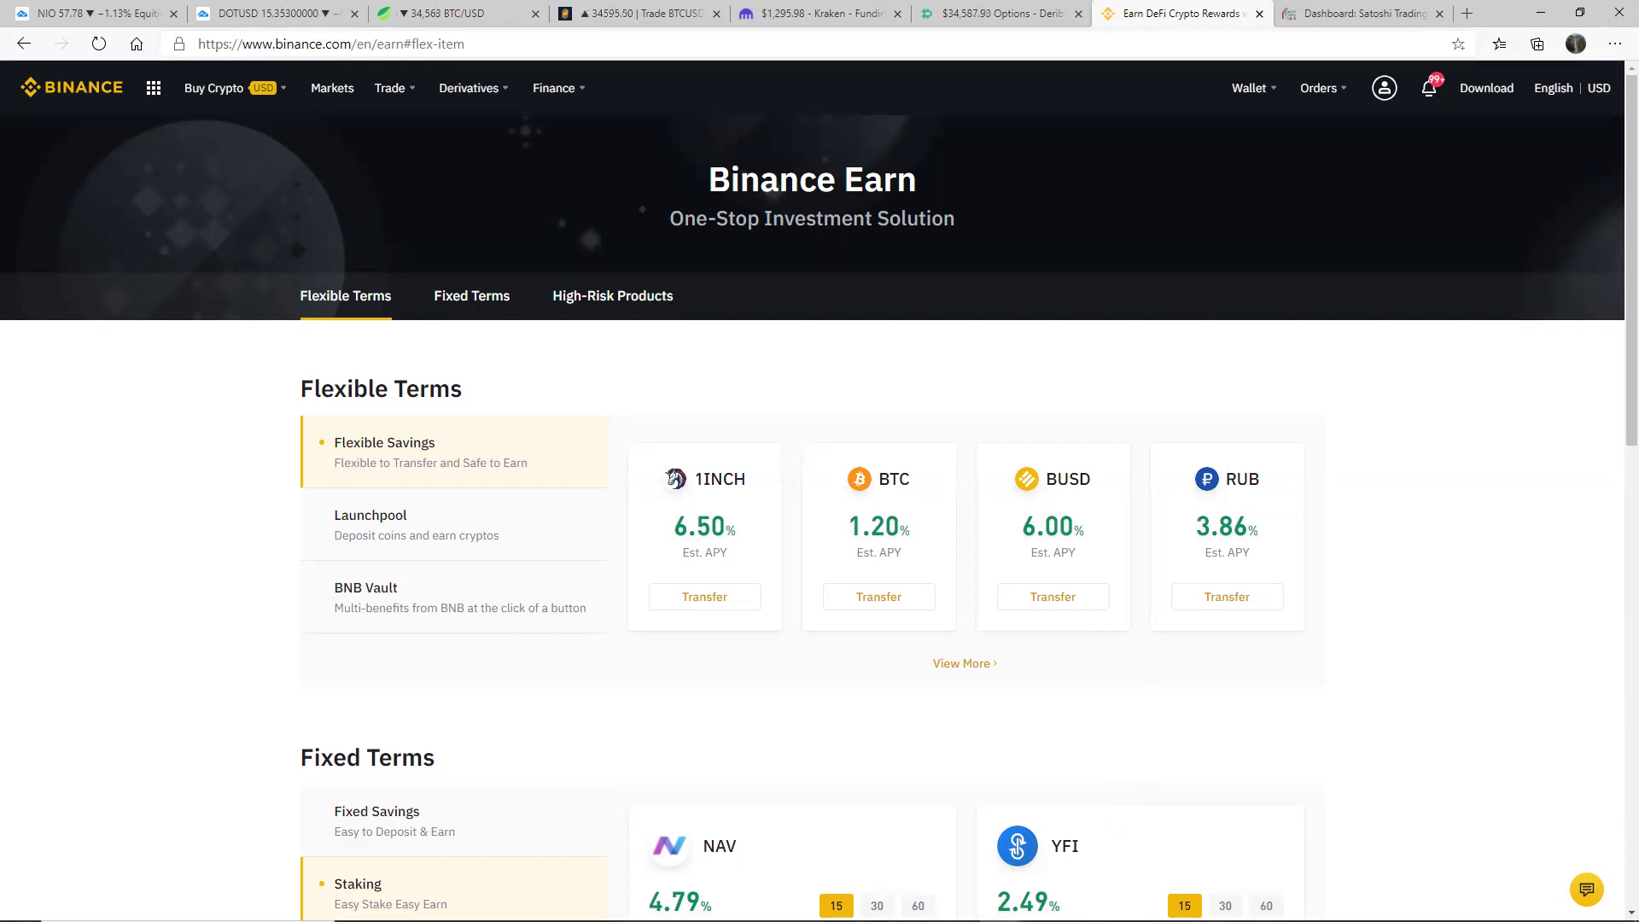
Switch to the Nexo browser window and open the account overview from the transaction history.
key(super)
mouse_move(1001, 905)
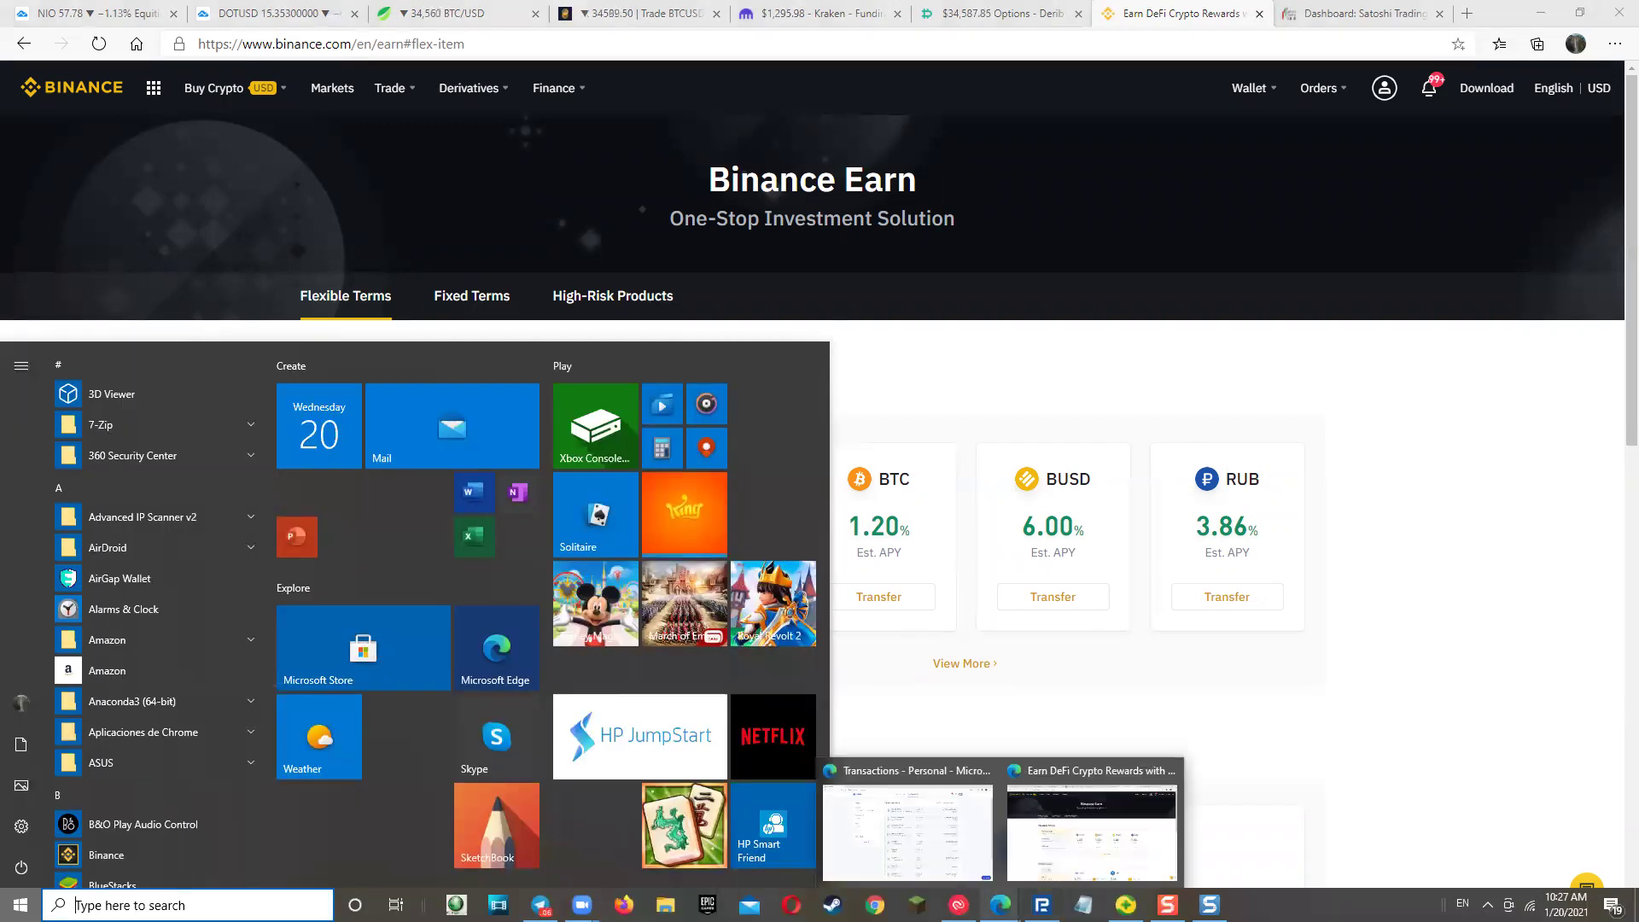
click(928, 777)
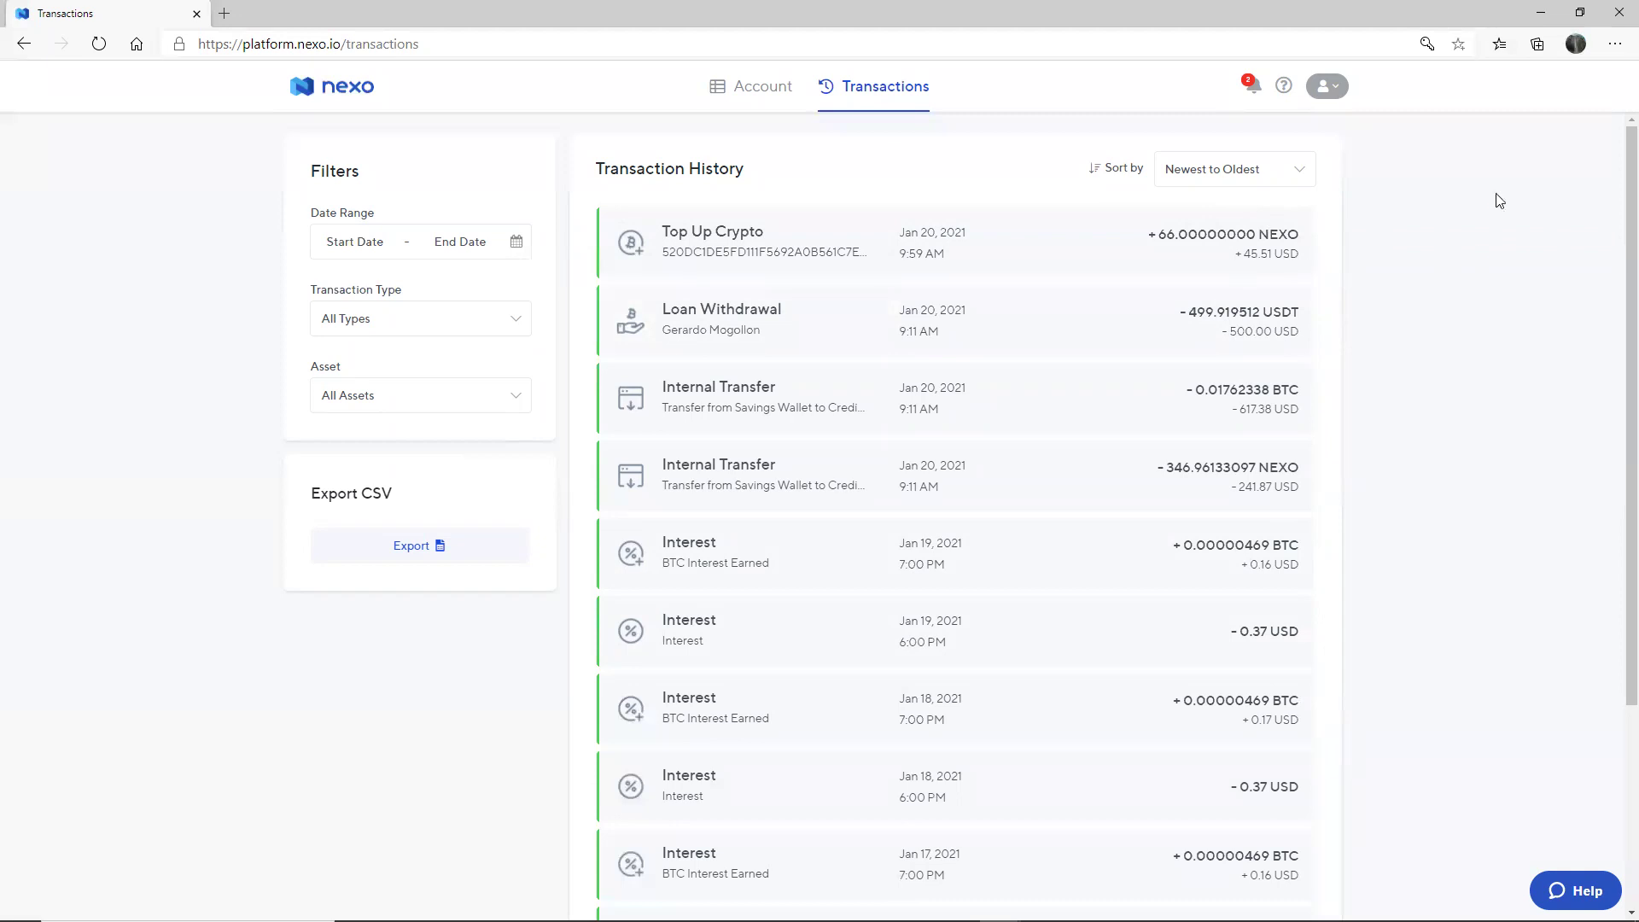
click(333, 91)
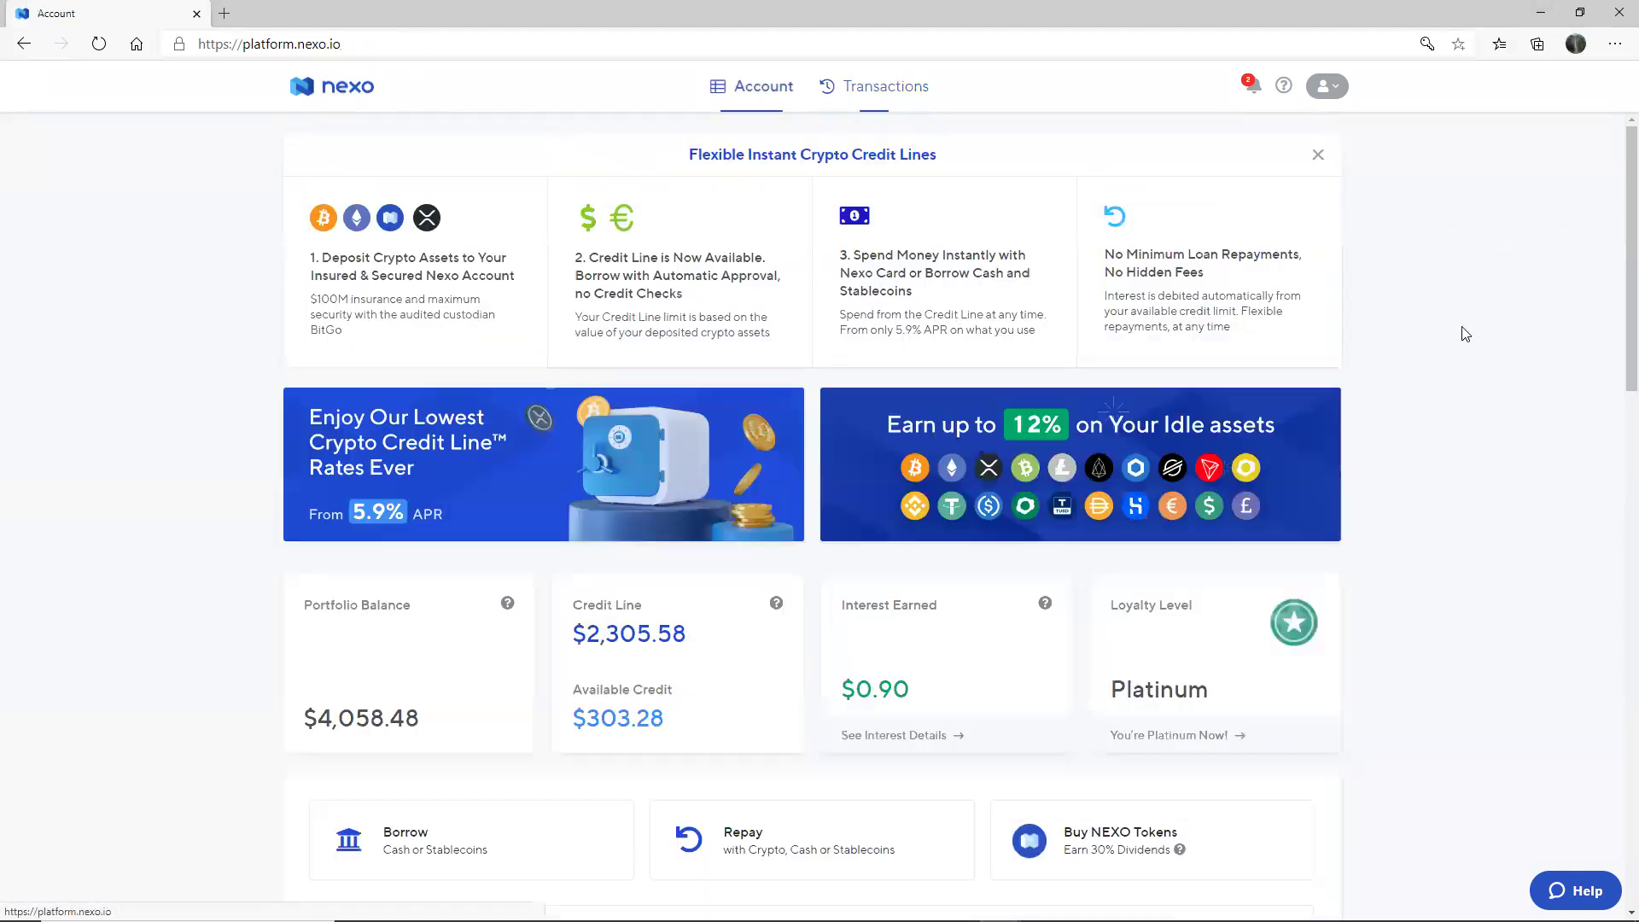
Review the credit line, available credit, loyalty level and asset balances on the Nexo account overview.
scroll(1489, 327, down, 5)
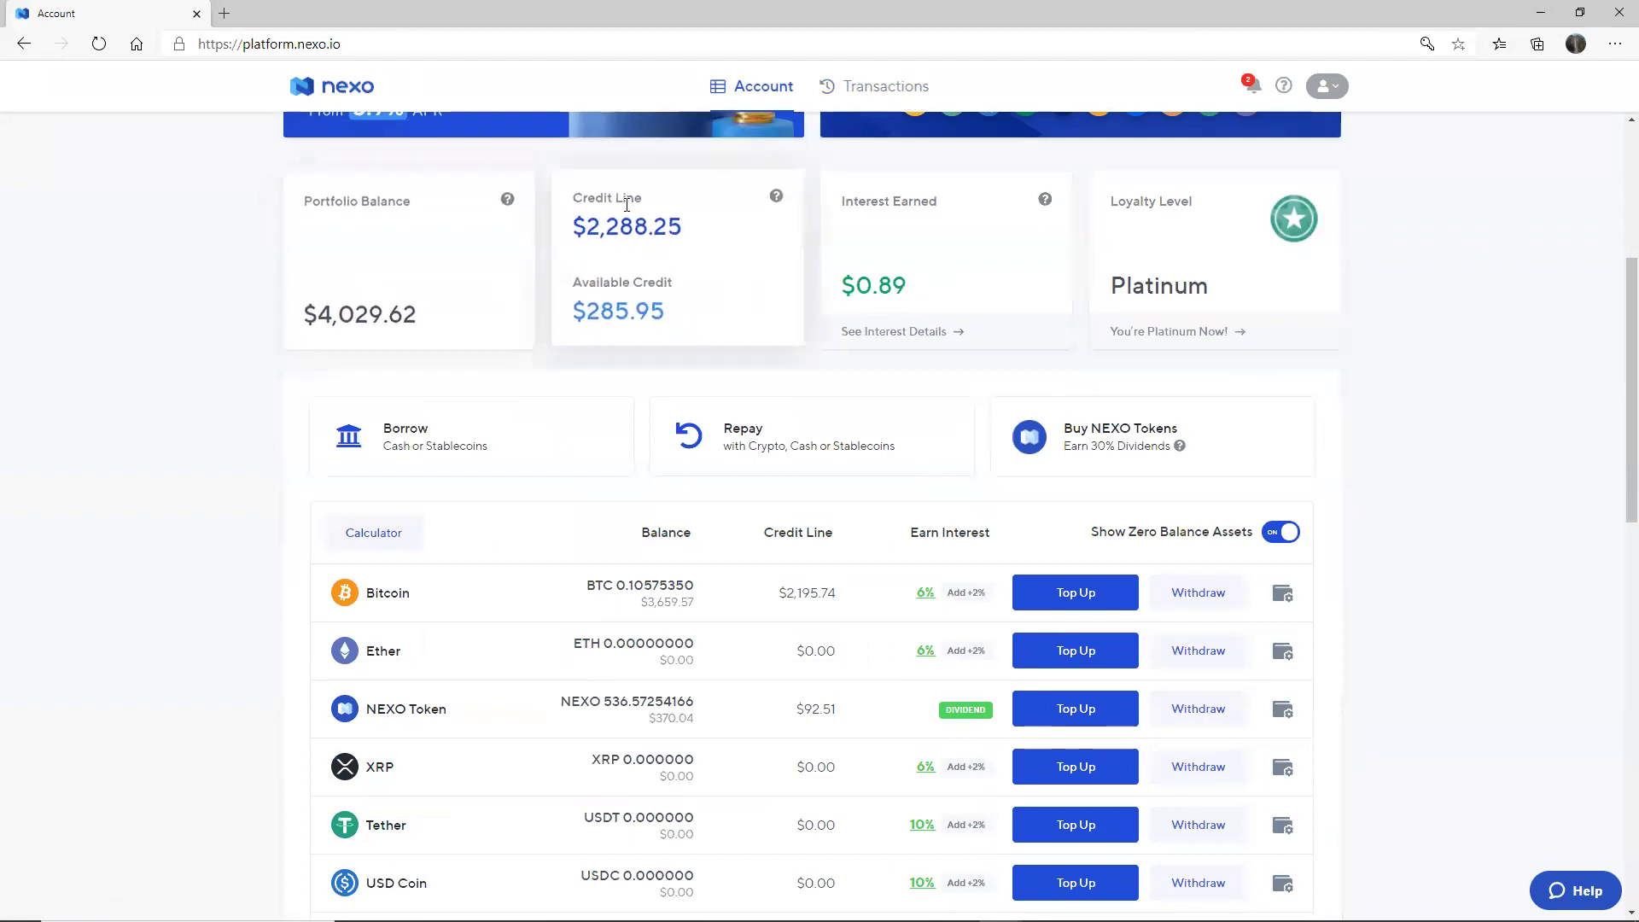
drag(588, 309, 670, 316)
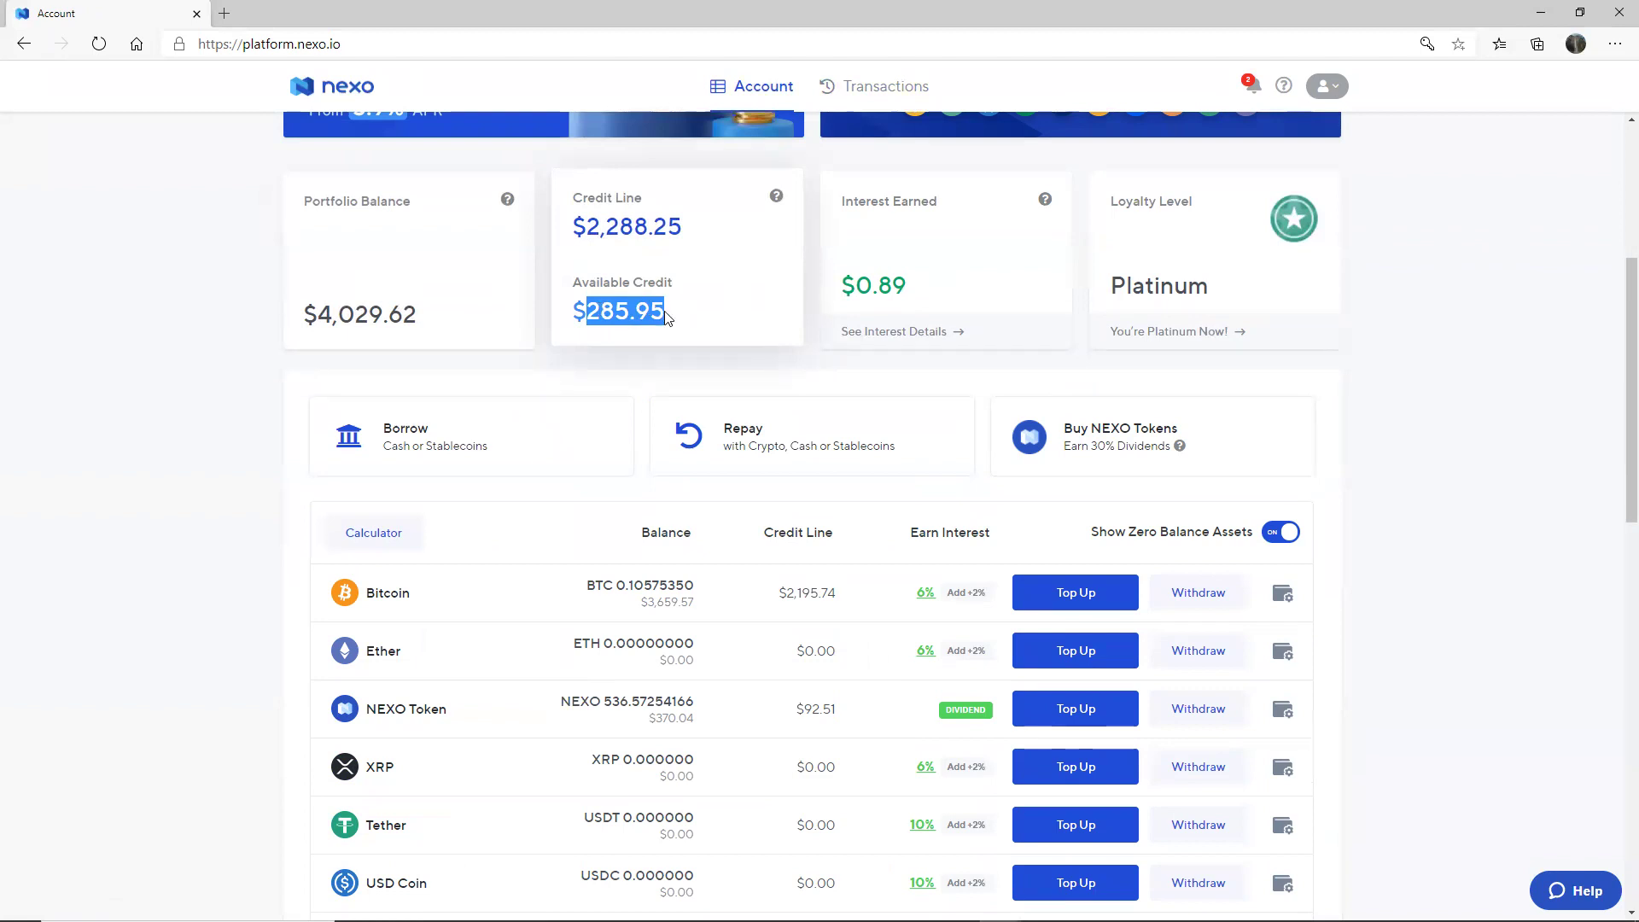
click(657, 317)
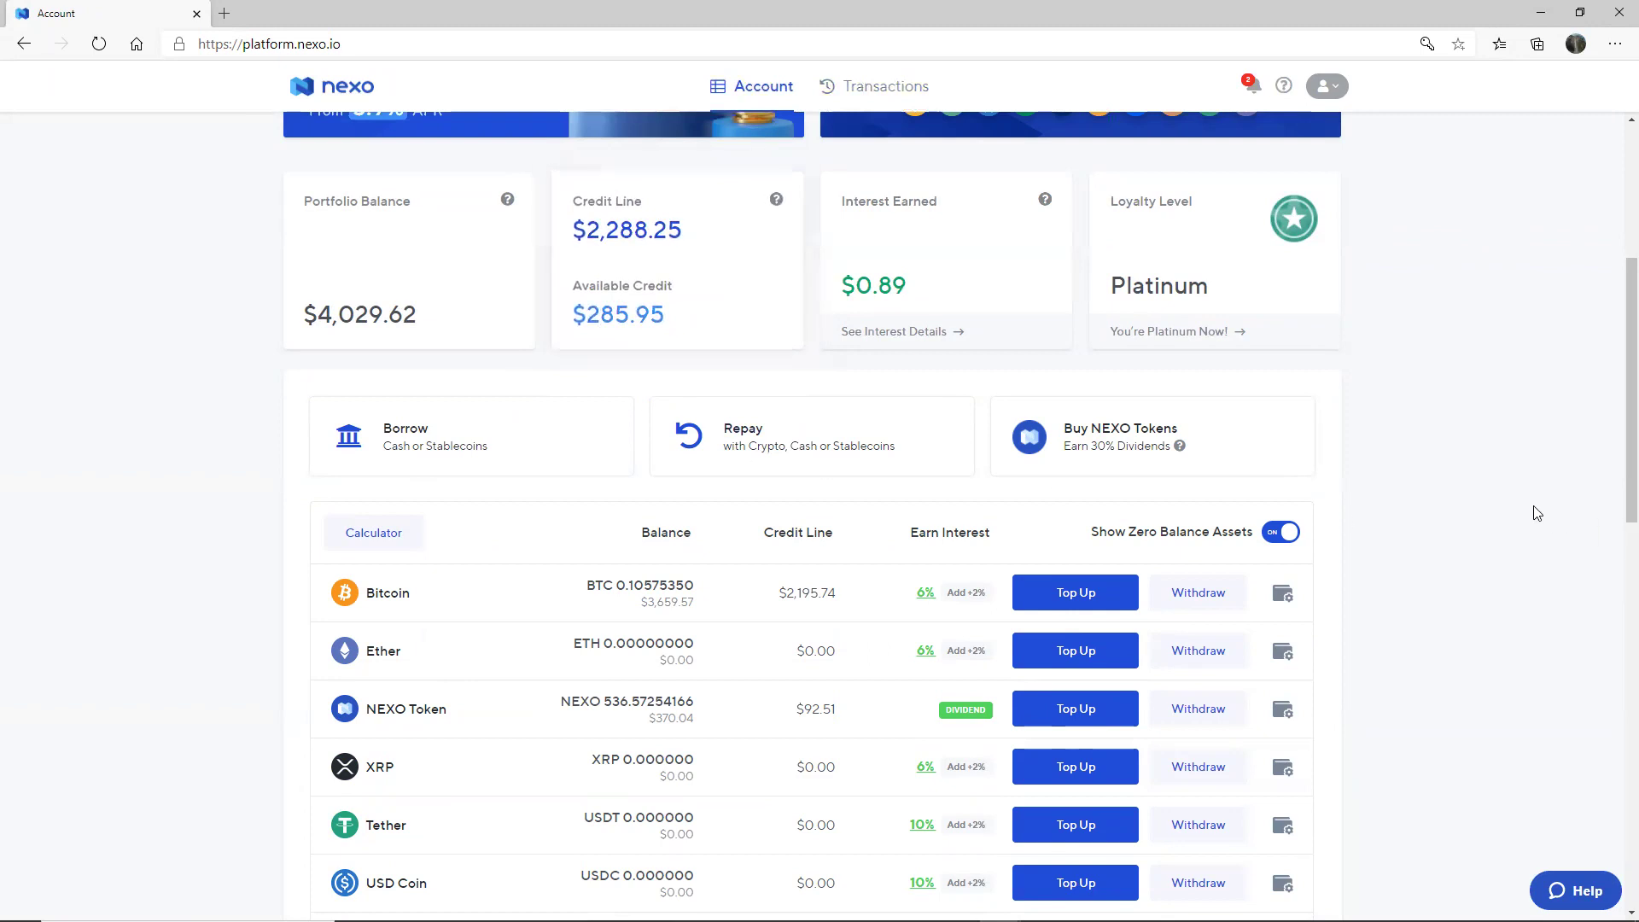
scroll(1536, 512, up, 2)
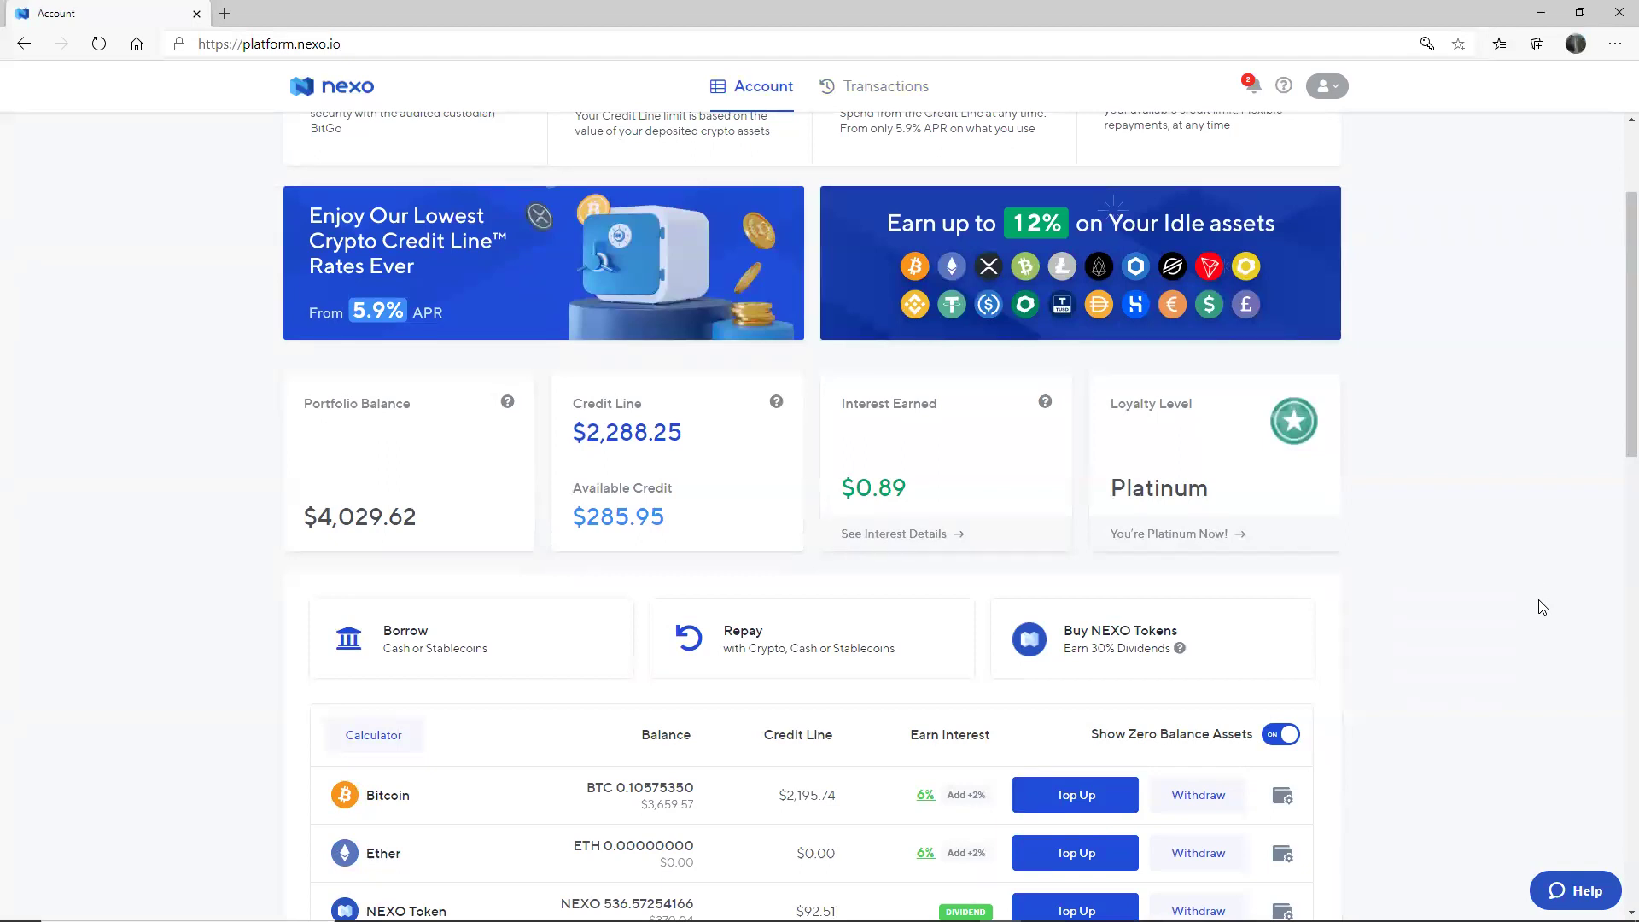
scroll(1494, 487, up, 3)
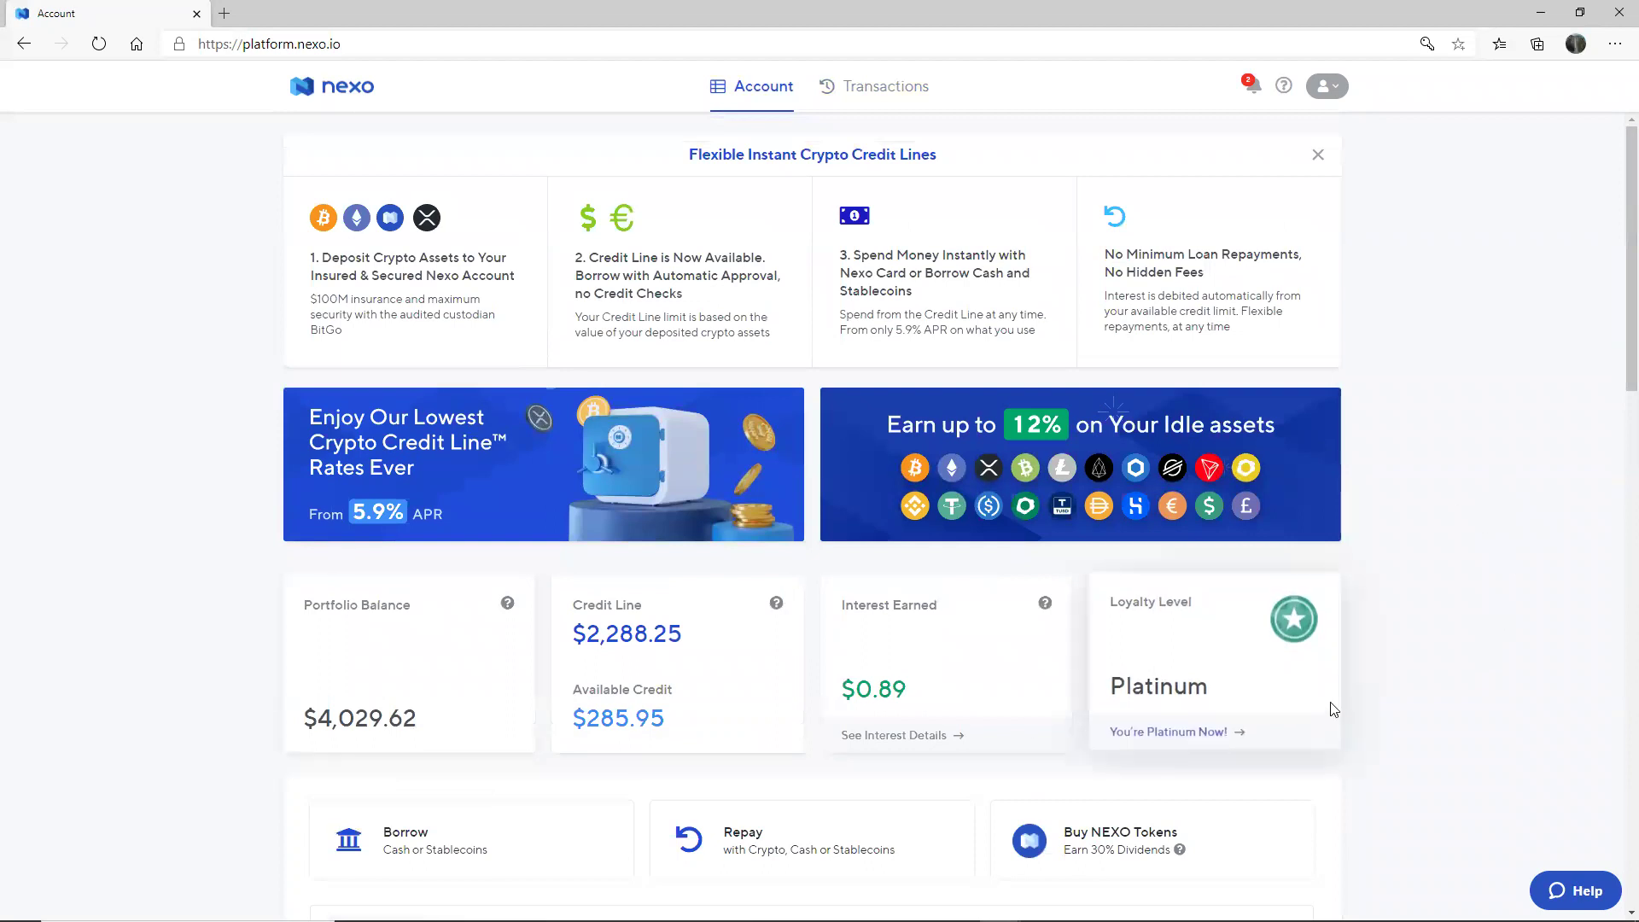
scroll(1334, 710, down, 7)
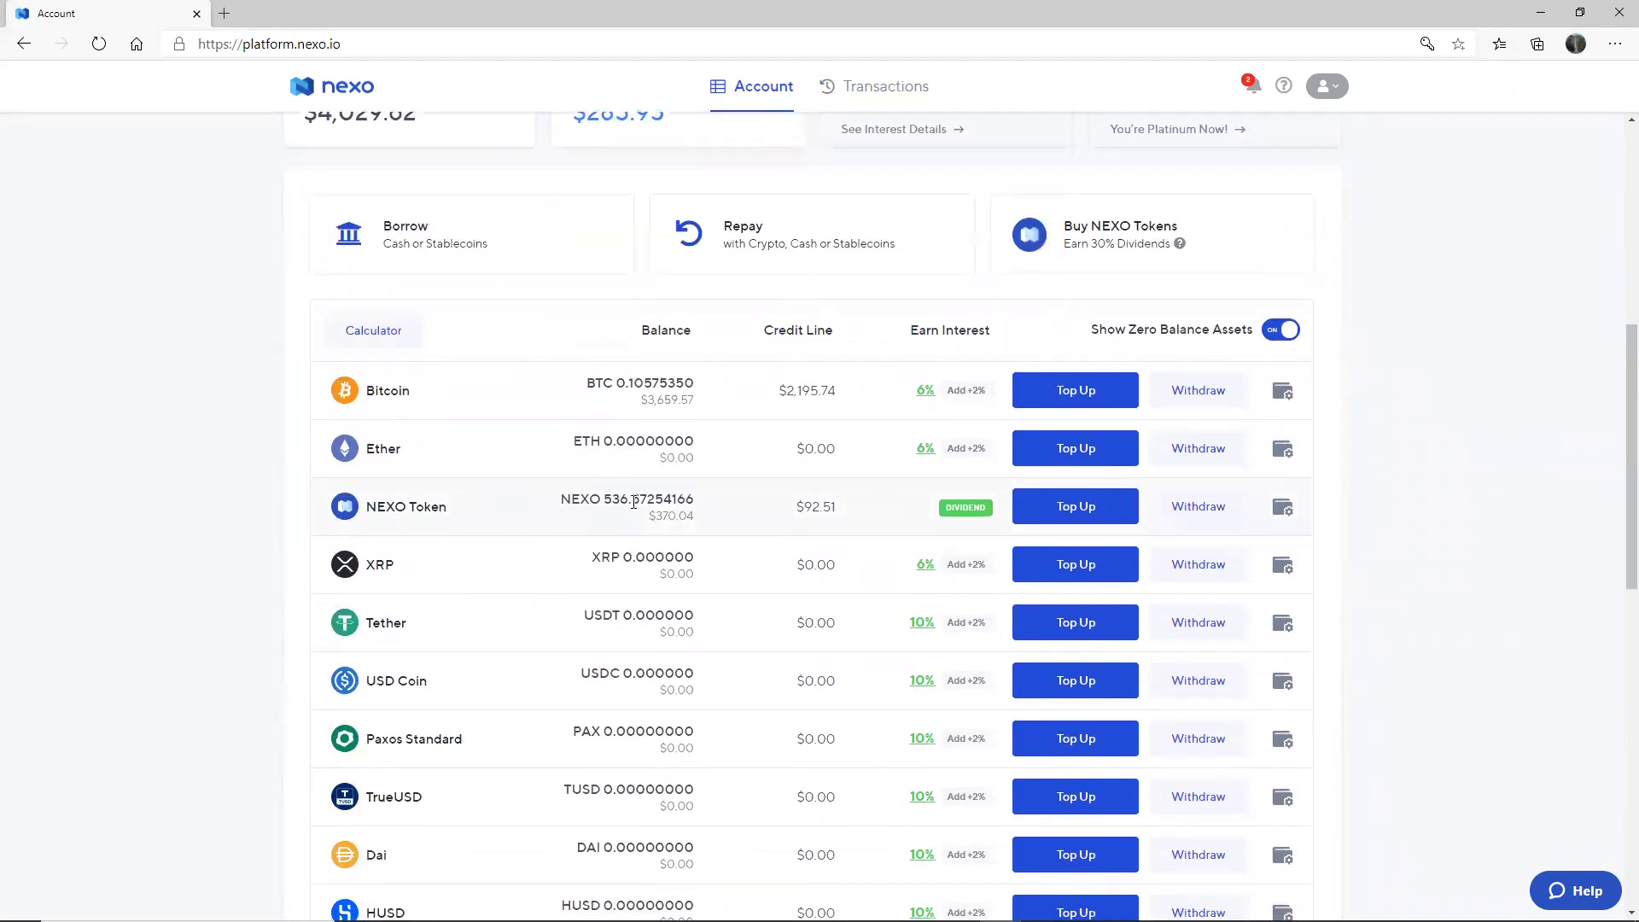
scroll(1464, 461, up, 7)
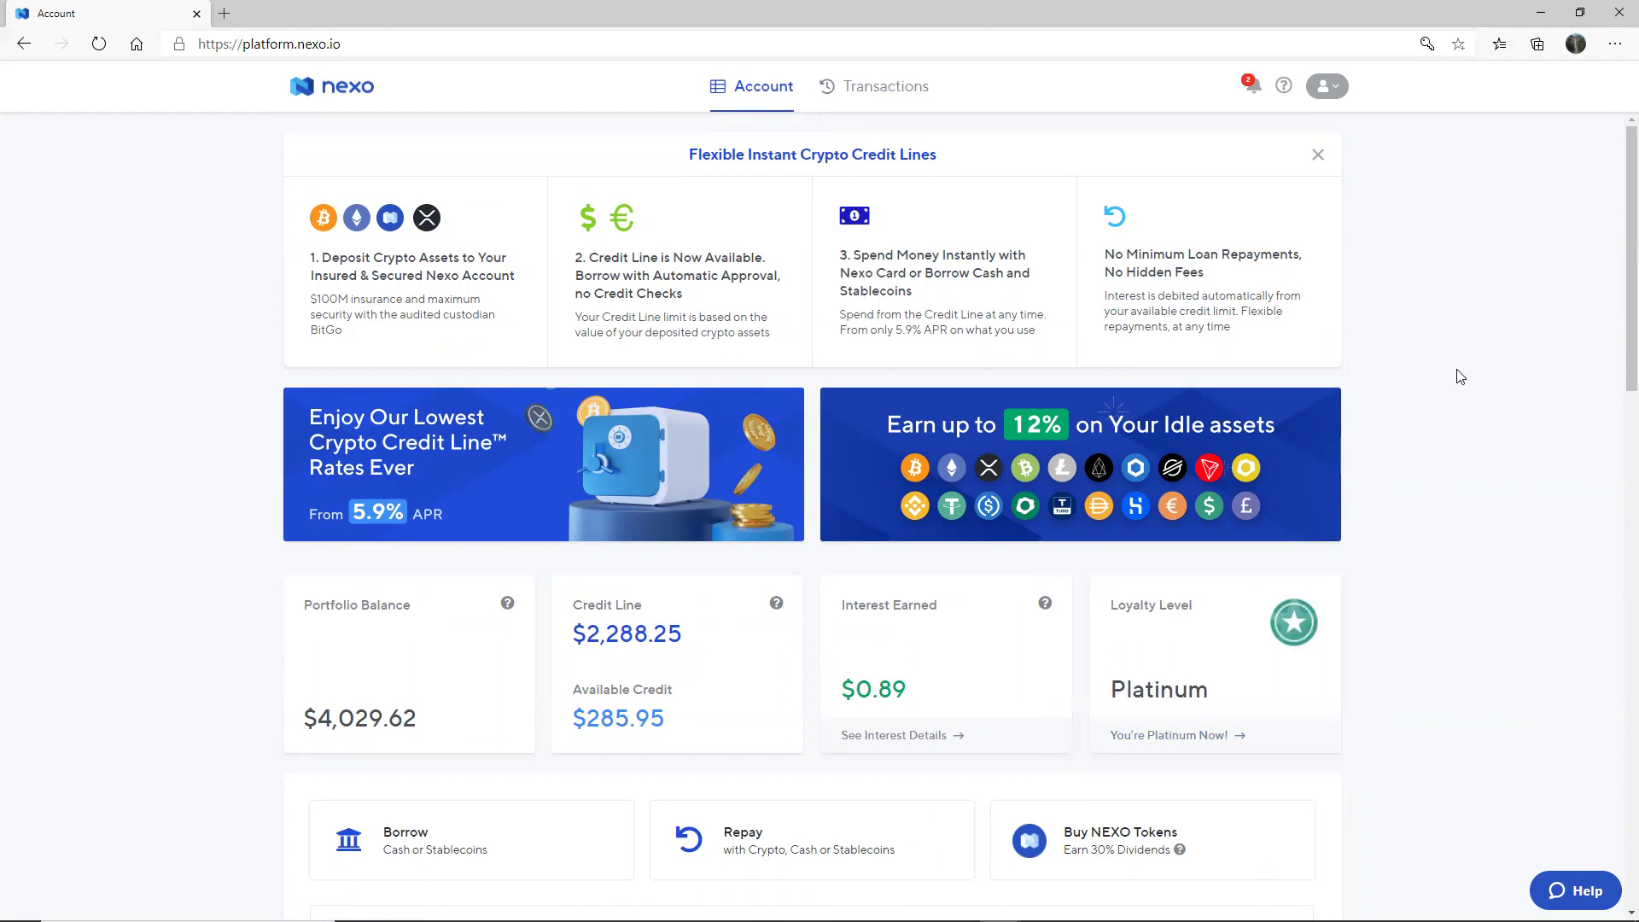
Switch back to Binance, open the transaction history from the Fiat and Spot wallet, and check the amount of the latest USDT deposit.
click(1541, 12)
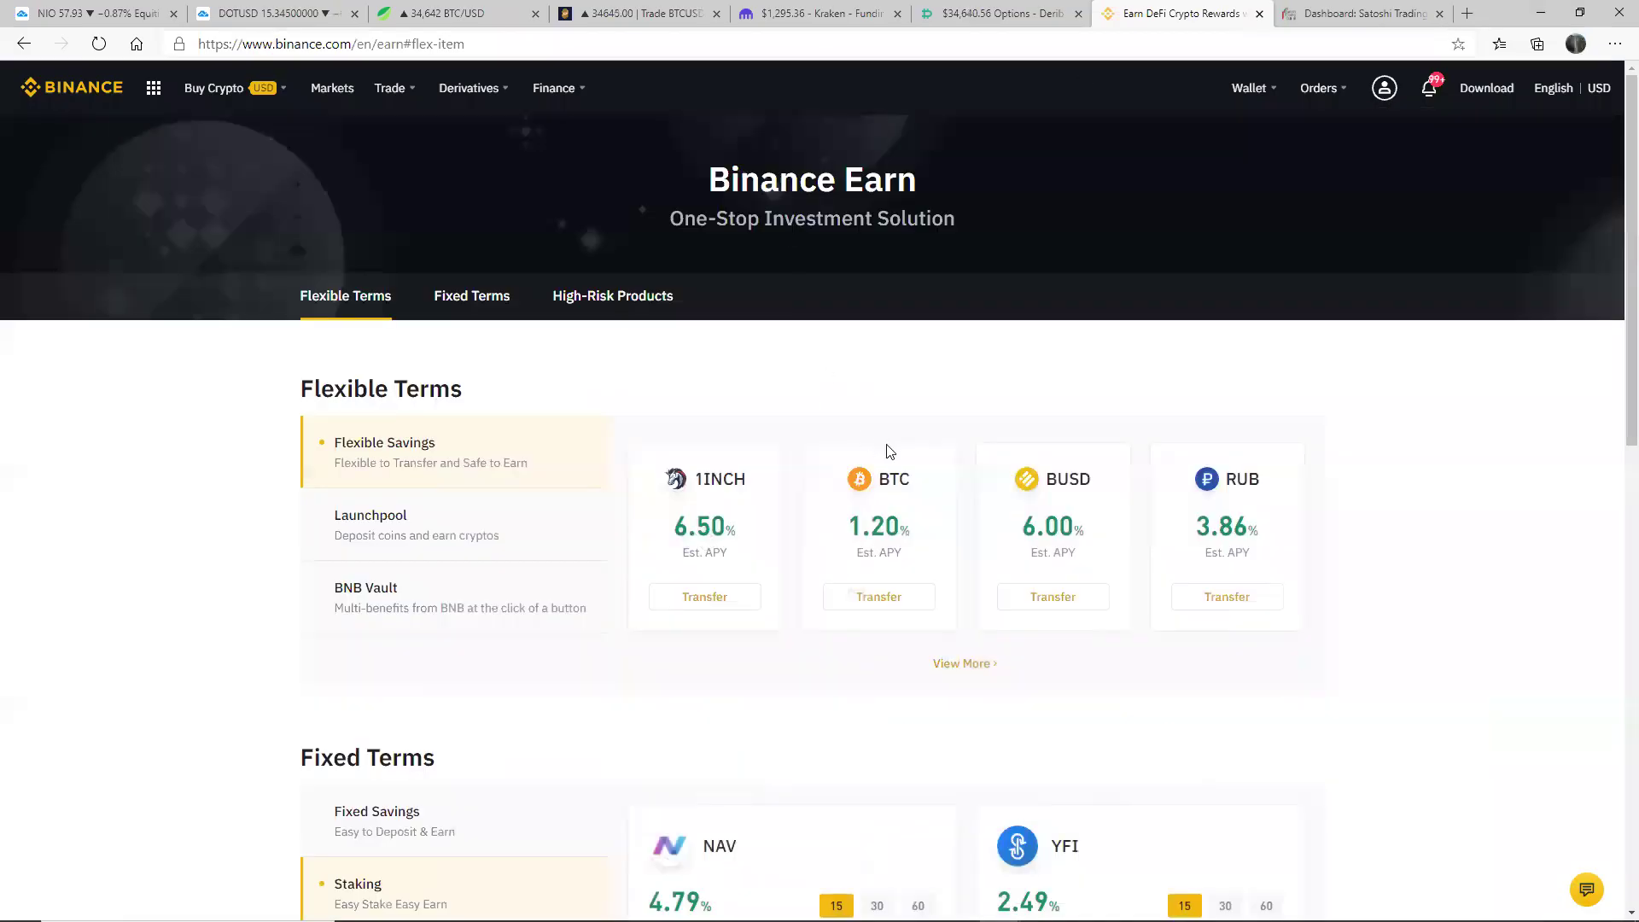
mouse_move(391, 88)
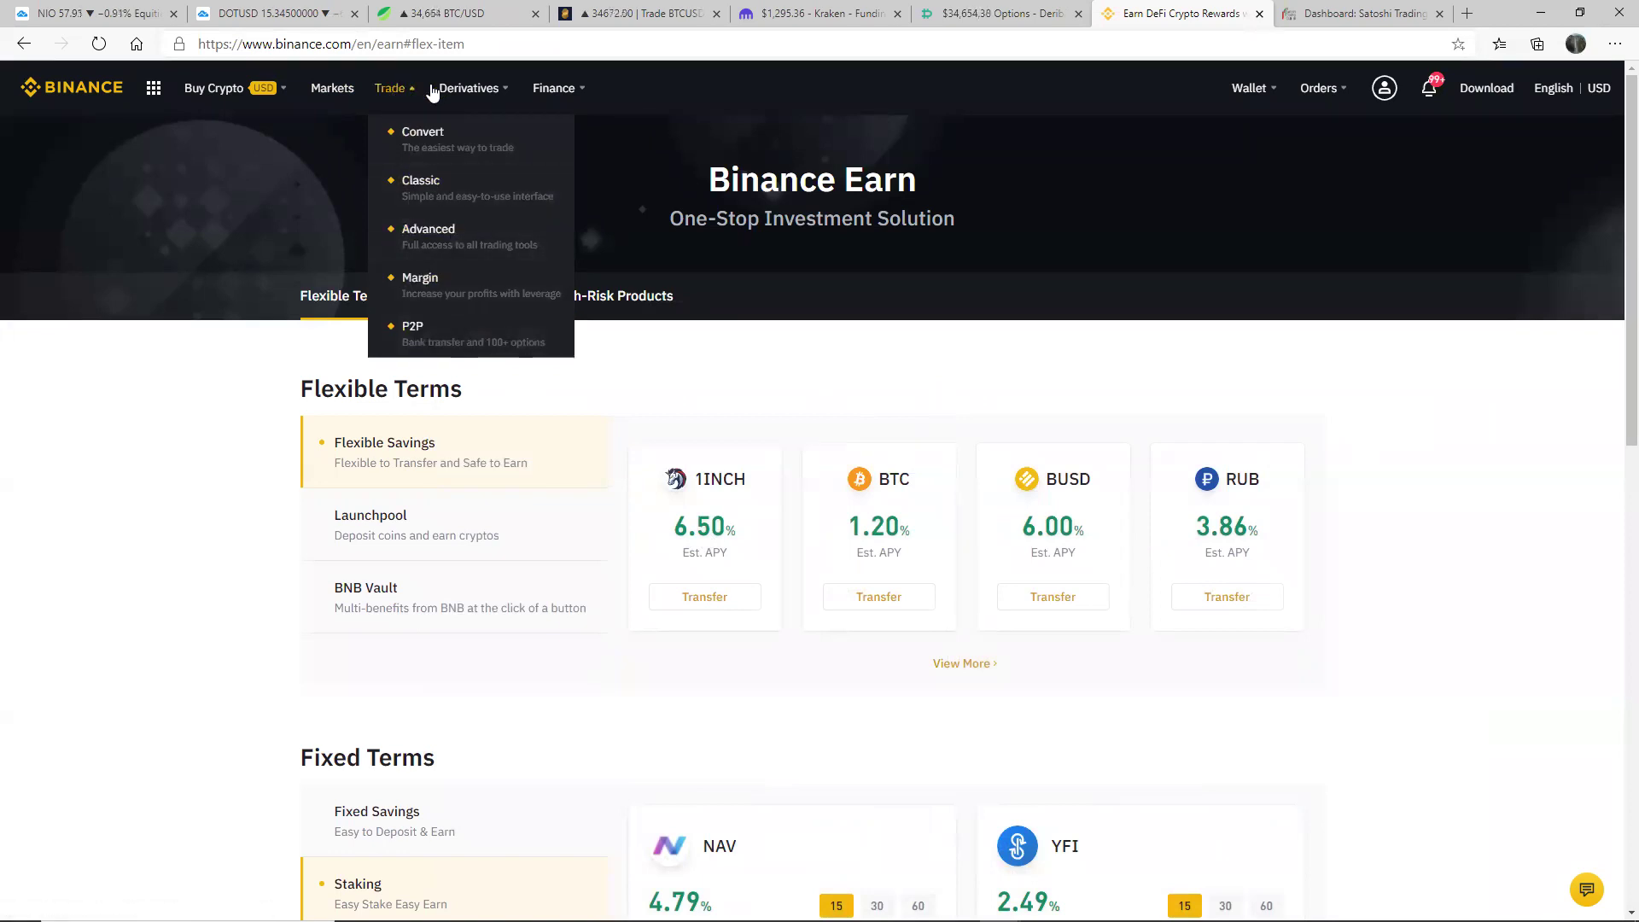
mouse_move(1251, 89)
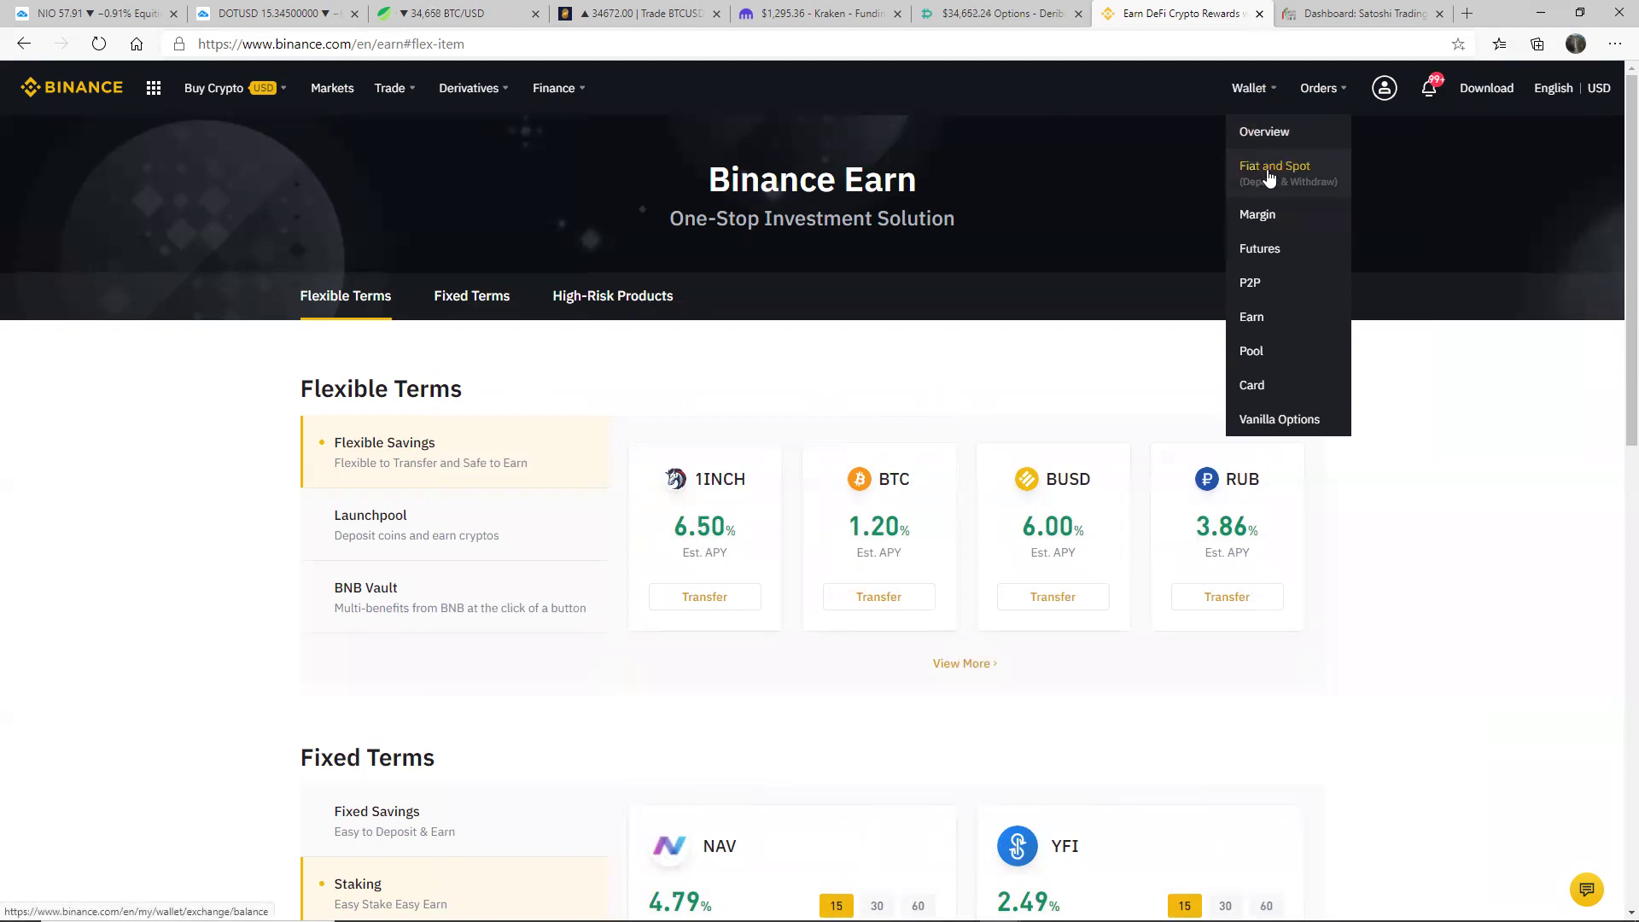
click(1274, 165)
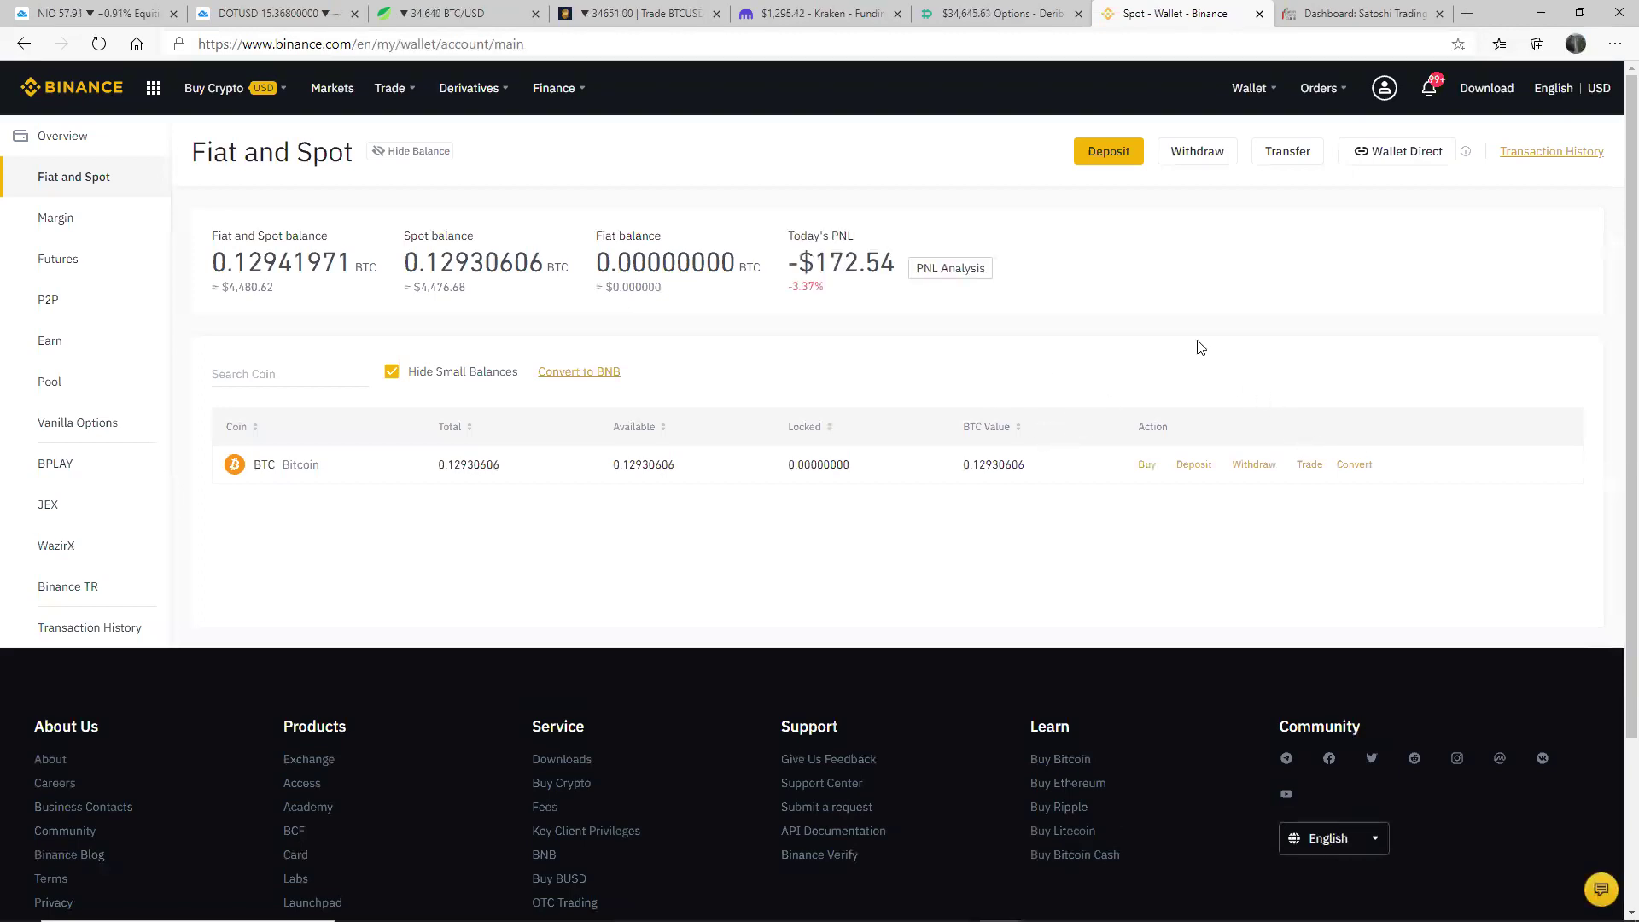
click(1546, 152)
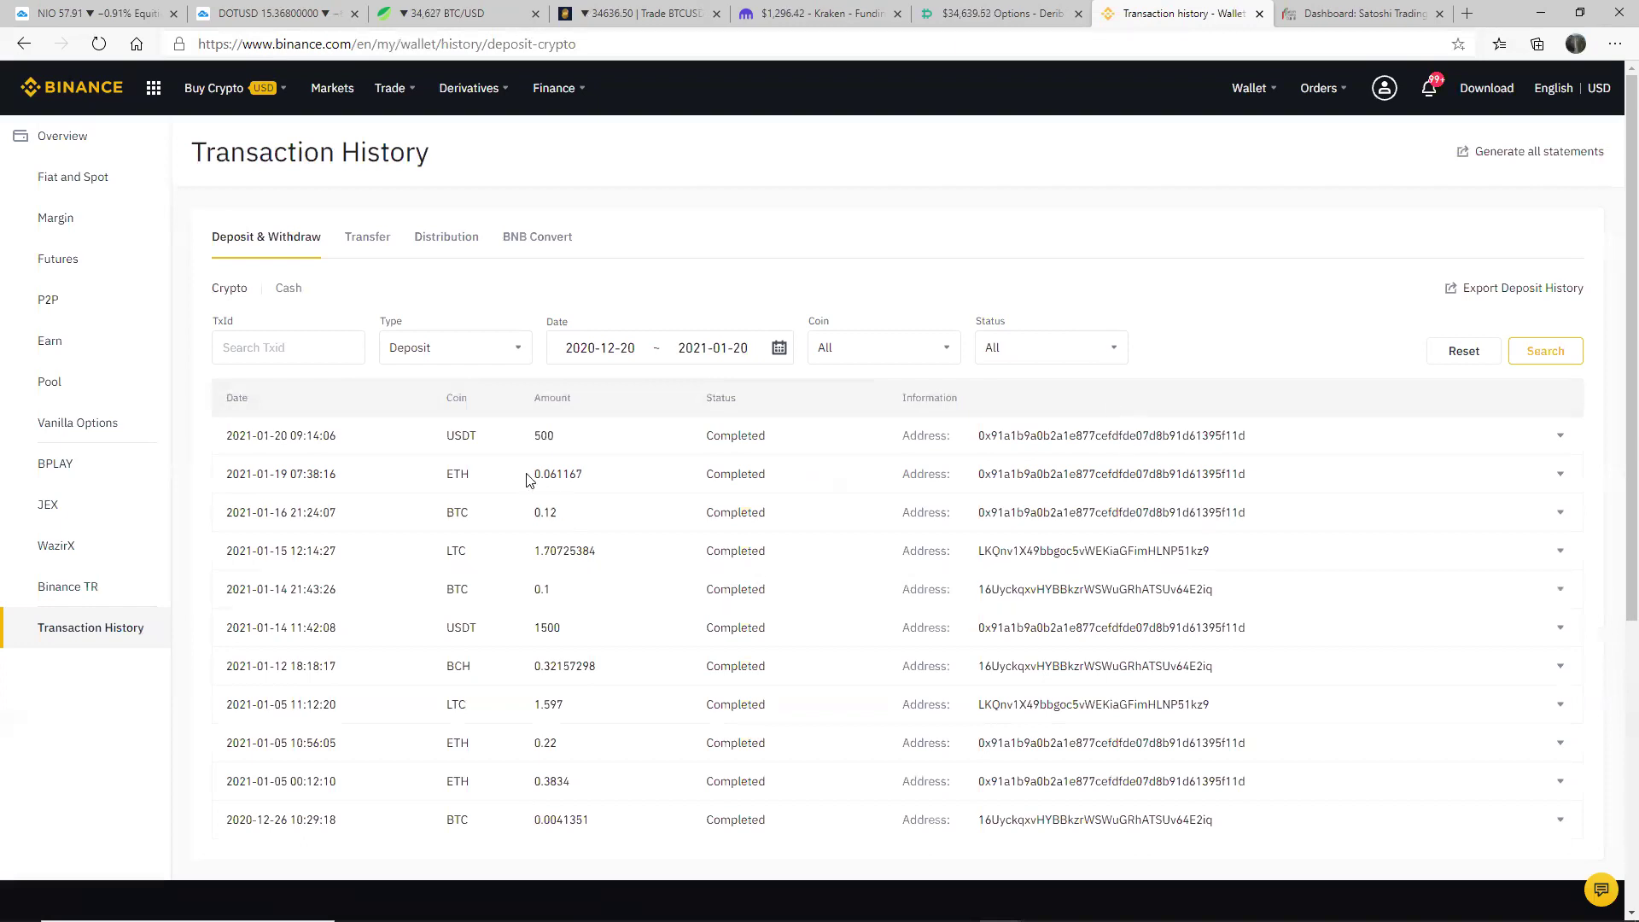
double_click(547, 436)
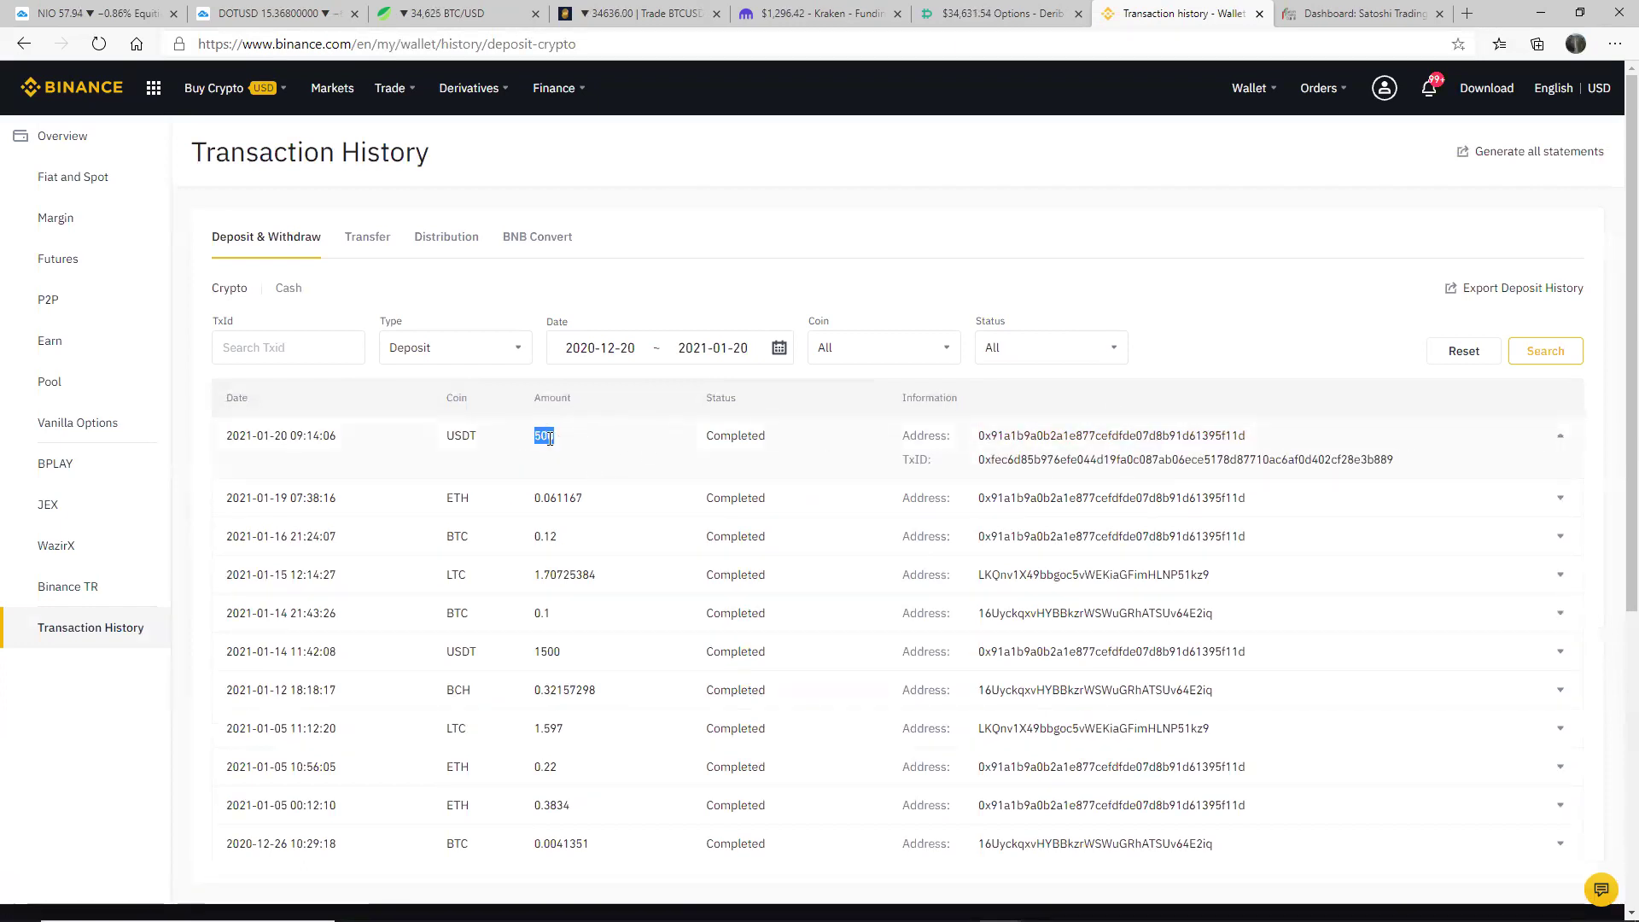
Return to the Fiat and Spot wallet, then open the P2P wallet and reveal its balances to check the available USDT.
mouse_move(1339, 101)
mouse_move(1288, 92)
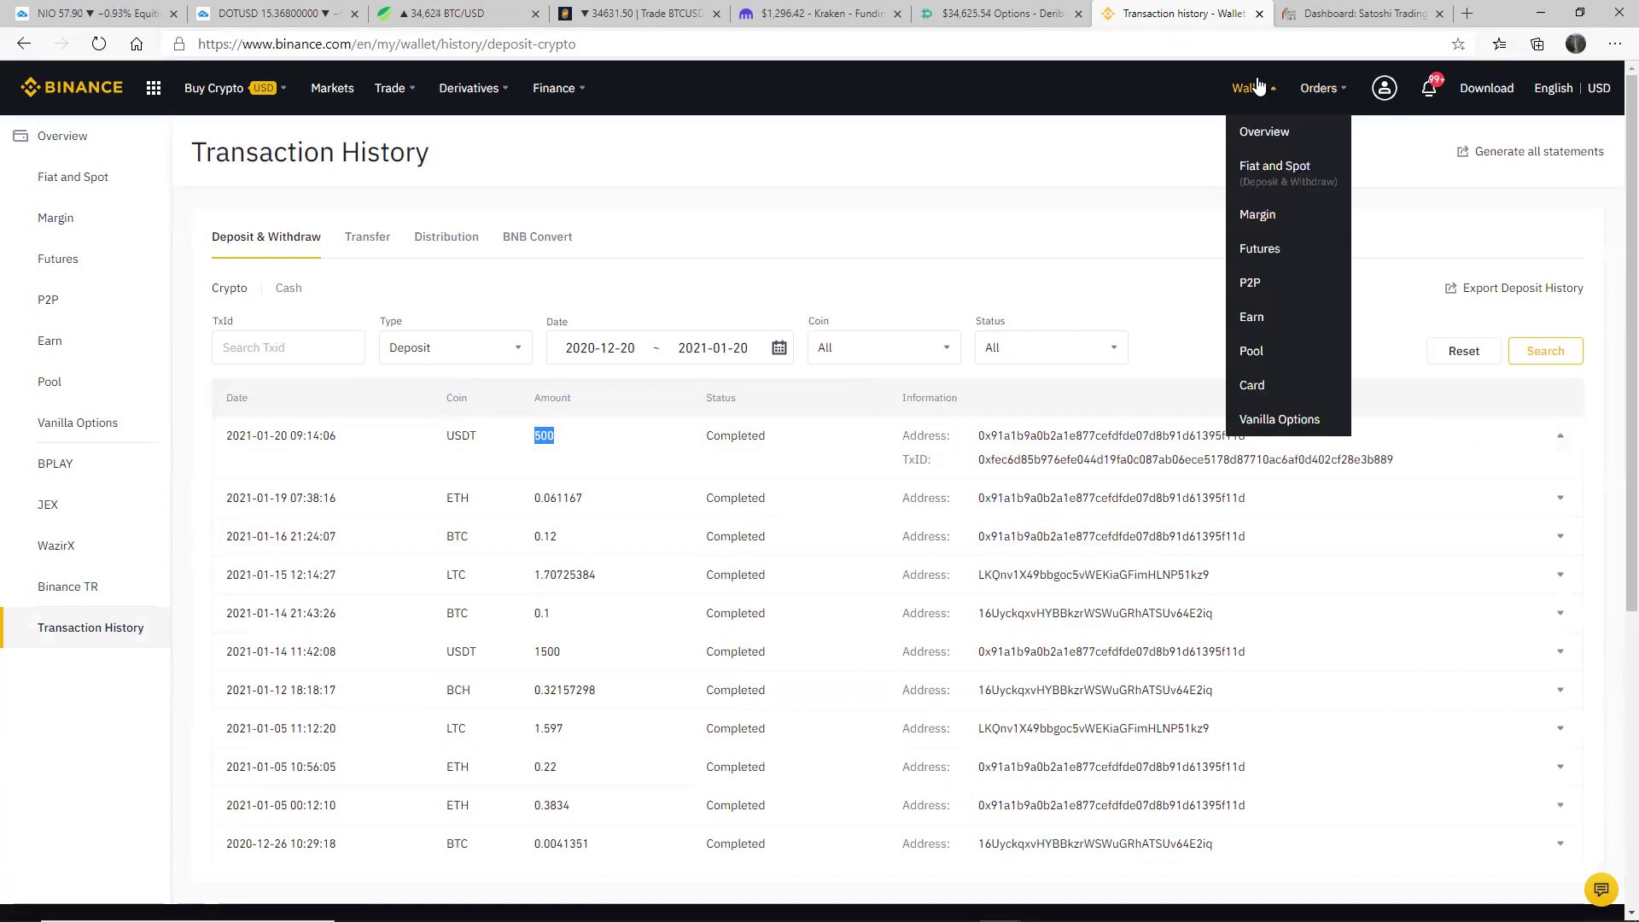
click(1278, 165)
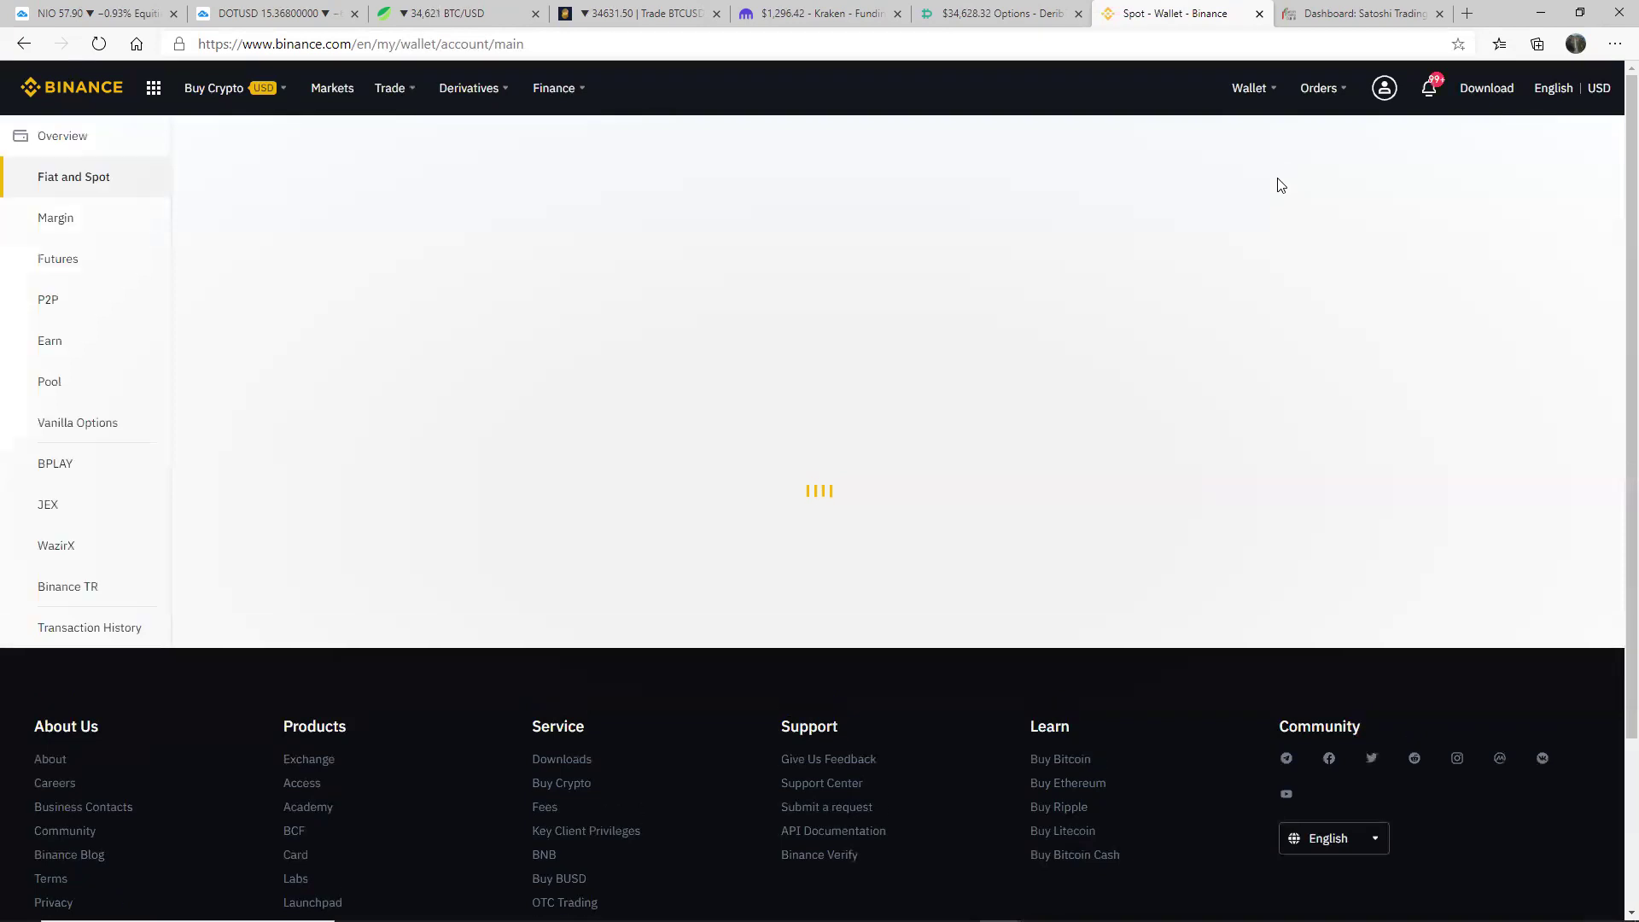
mouse_move(1236, 96)
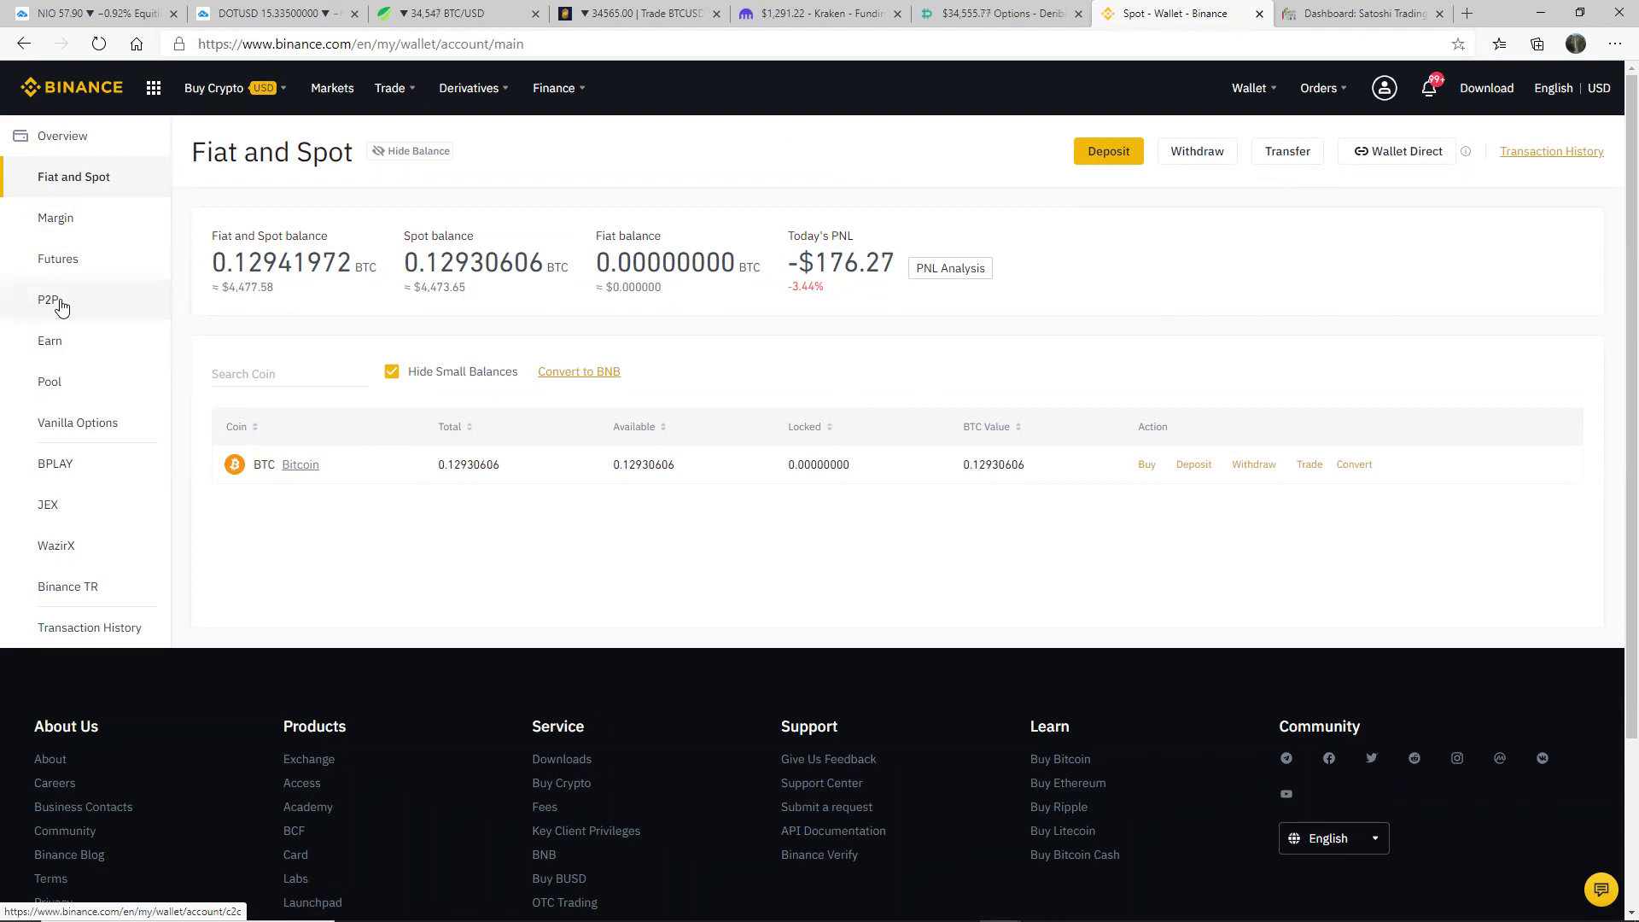
click(58, 303)
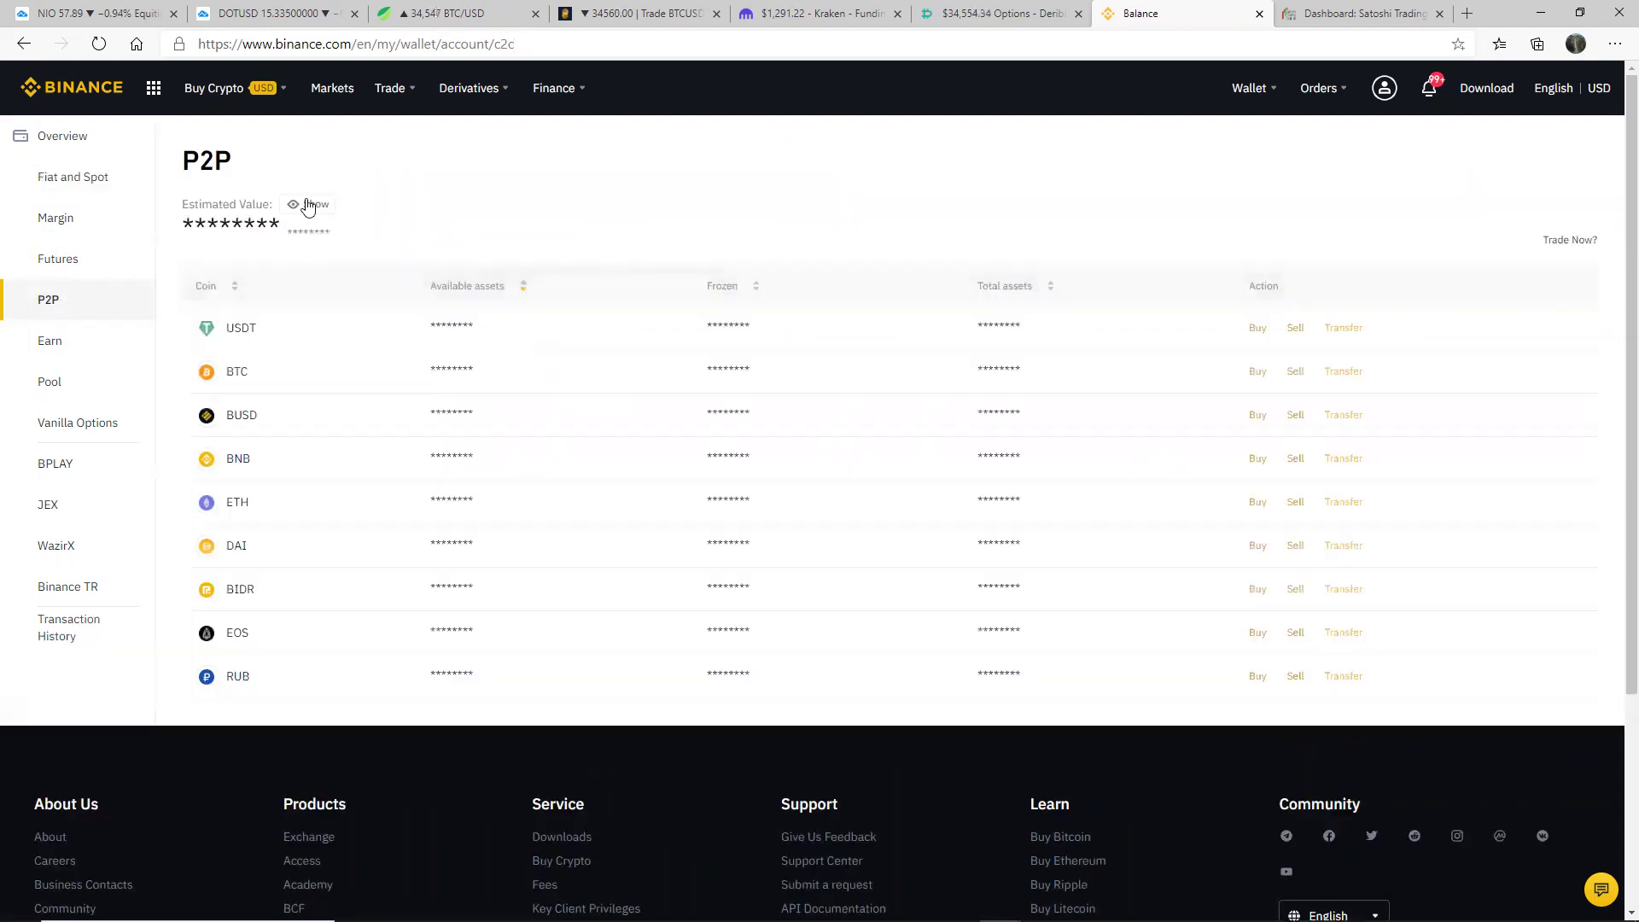
click(308, 205)
drag(429, 332, 509, 337)
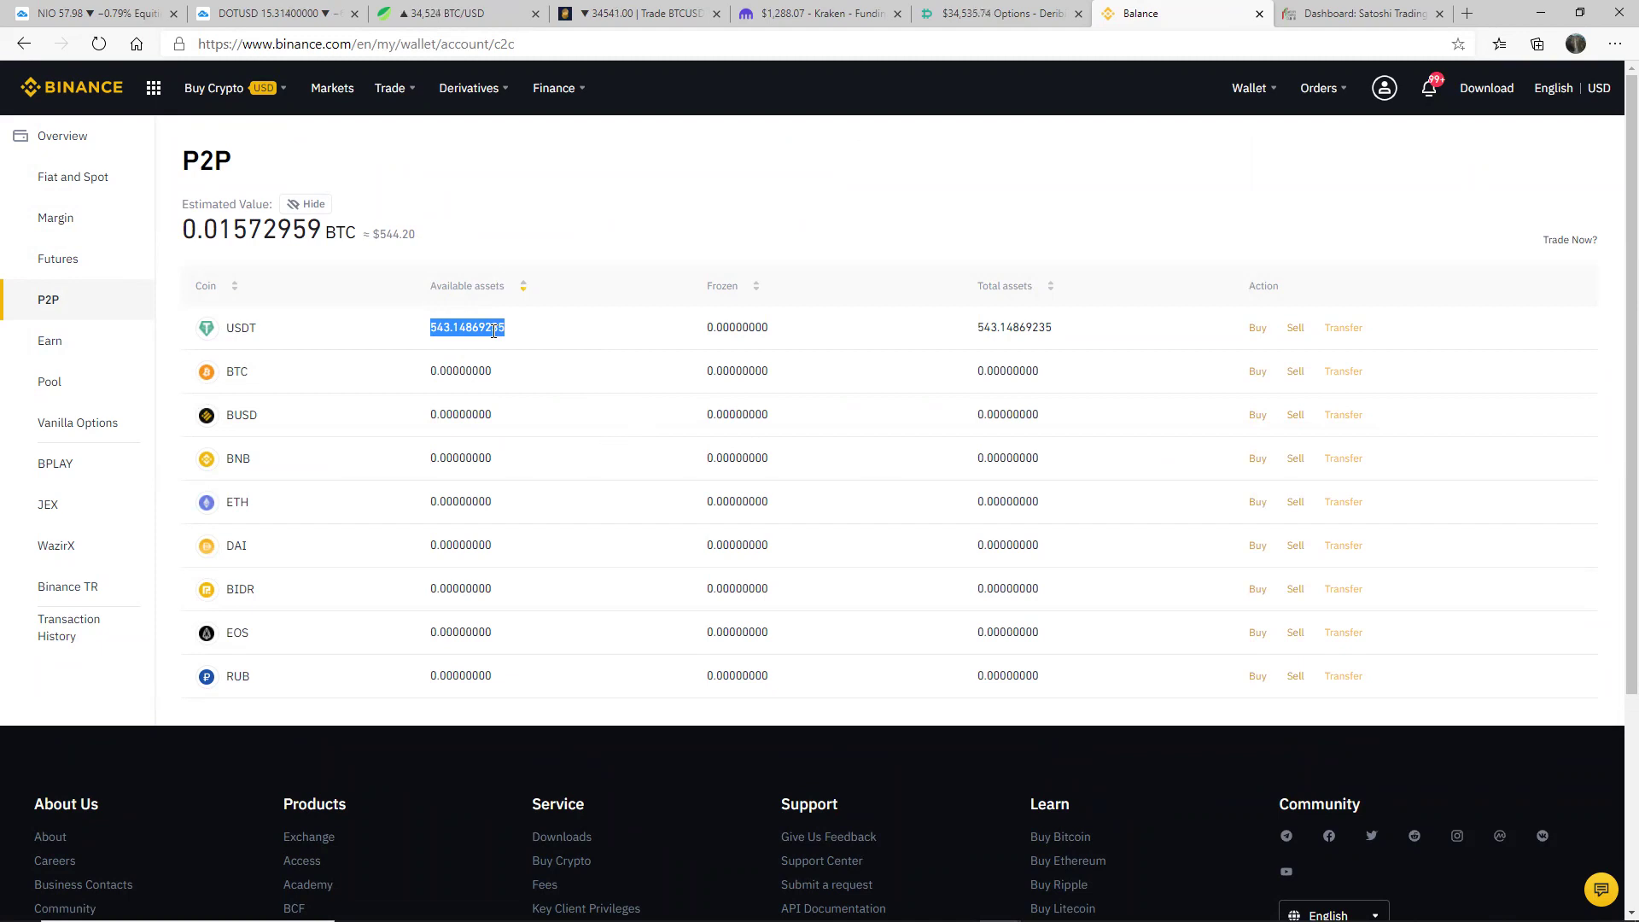
Open the P2P sell offers for USDT and filter them by an amount of 500 USD and payment through Credit Bank of Peru.
mouse_move(1396, 97)
click(1296, 328)
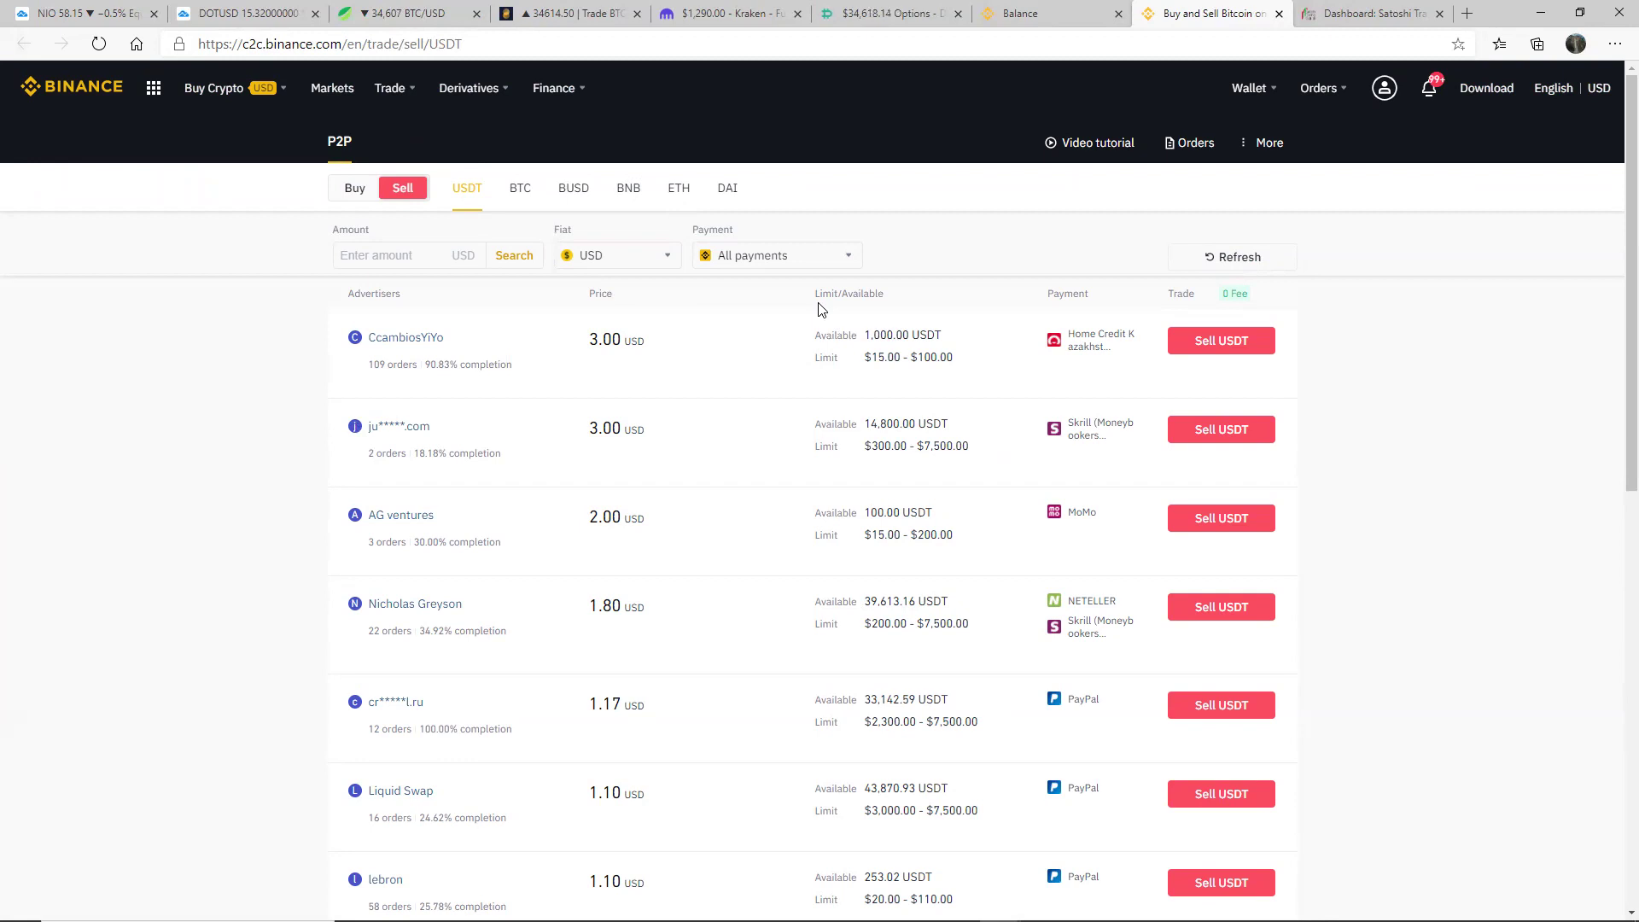
click(422, 254)
text(500)
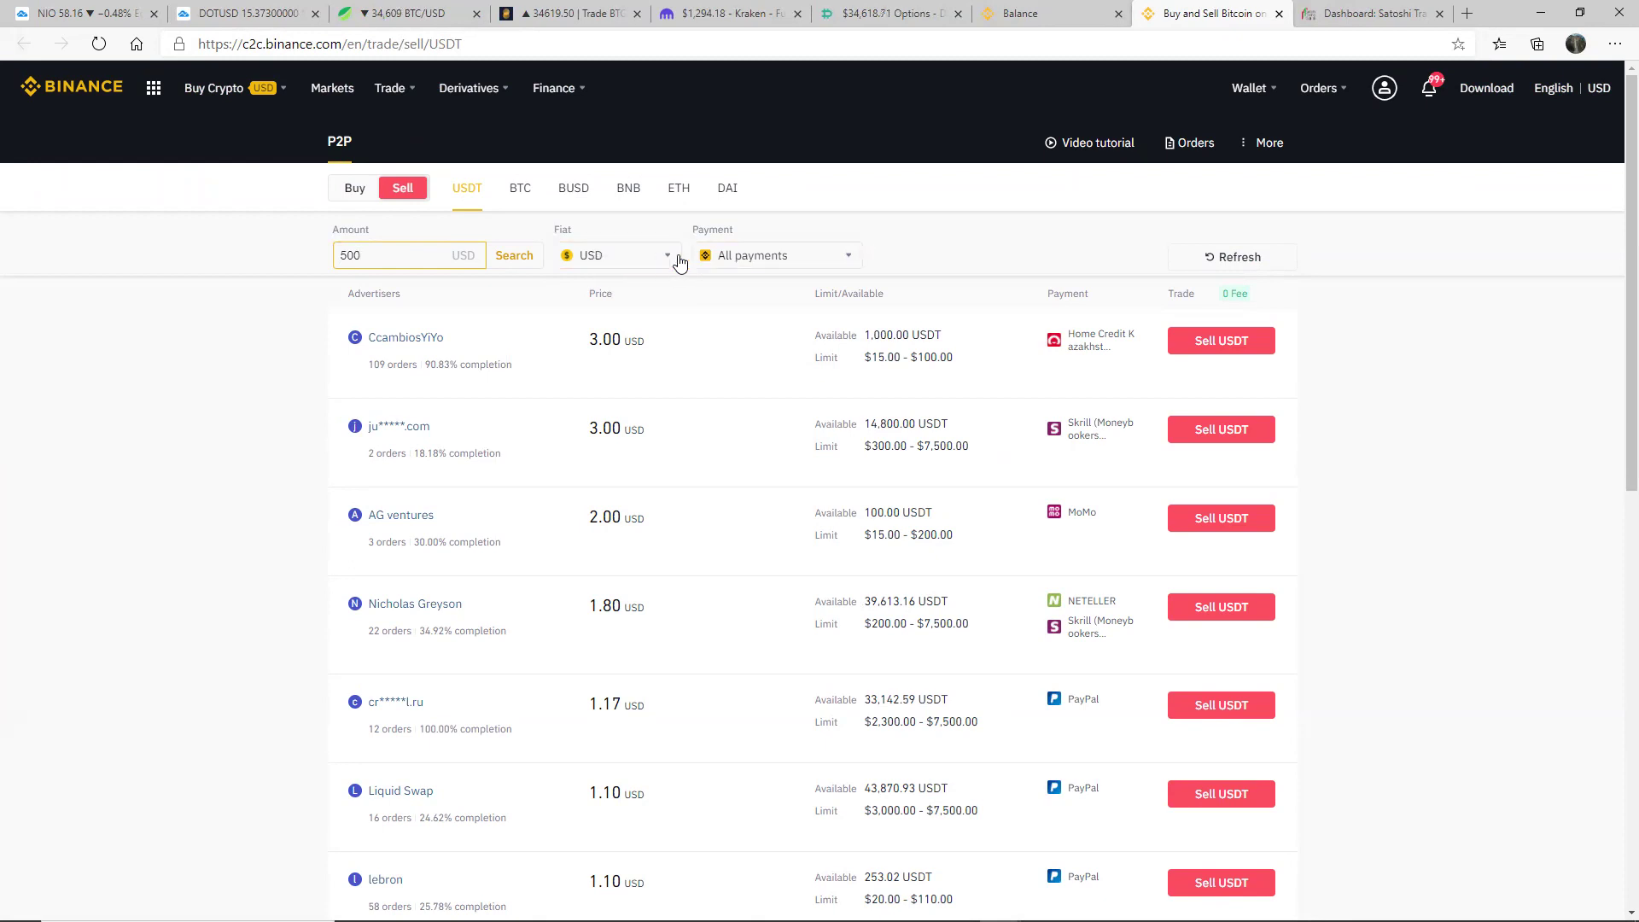
click(842, 256)
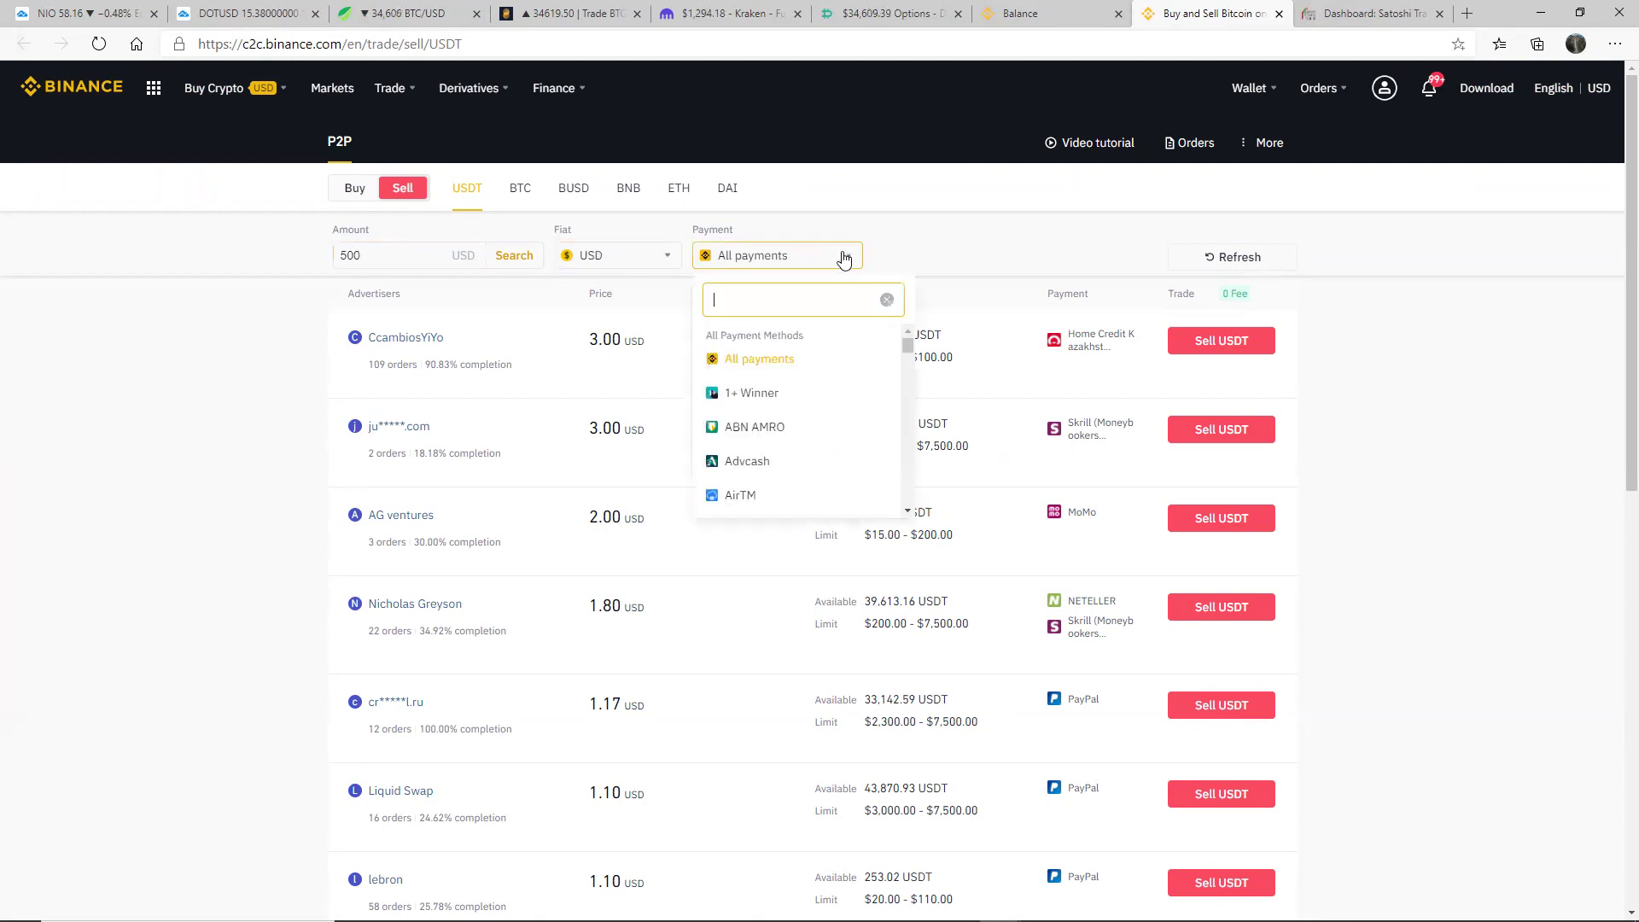
drag(910, 347, 910, 382)
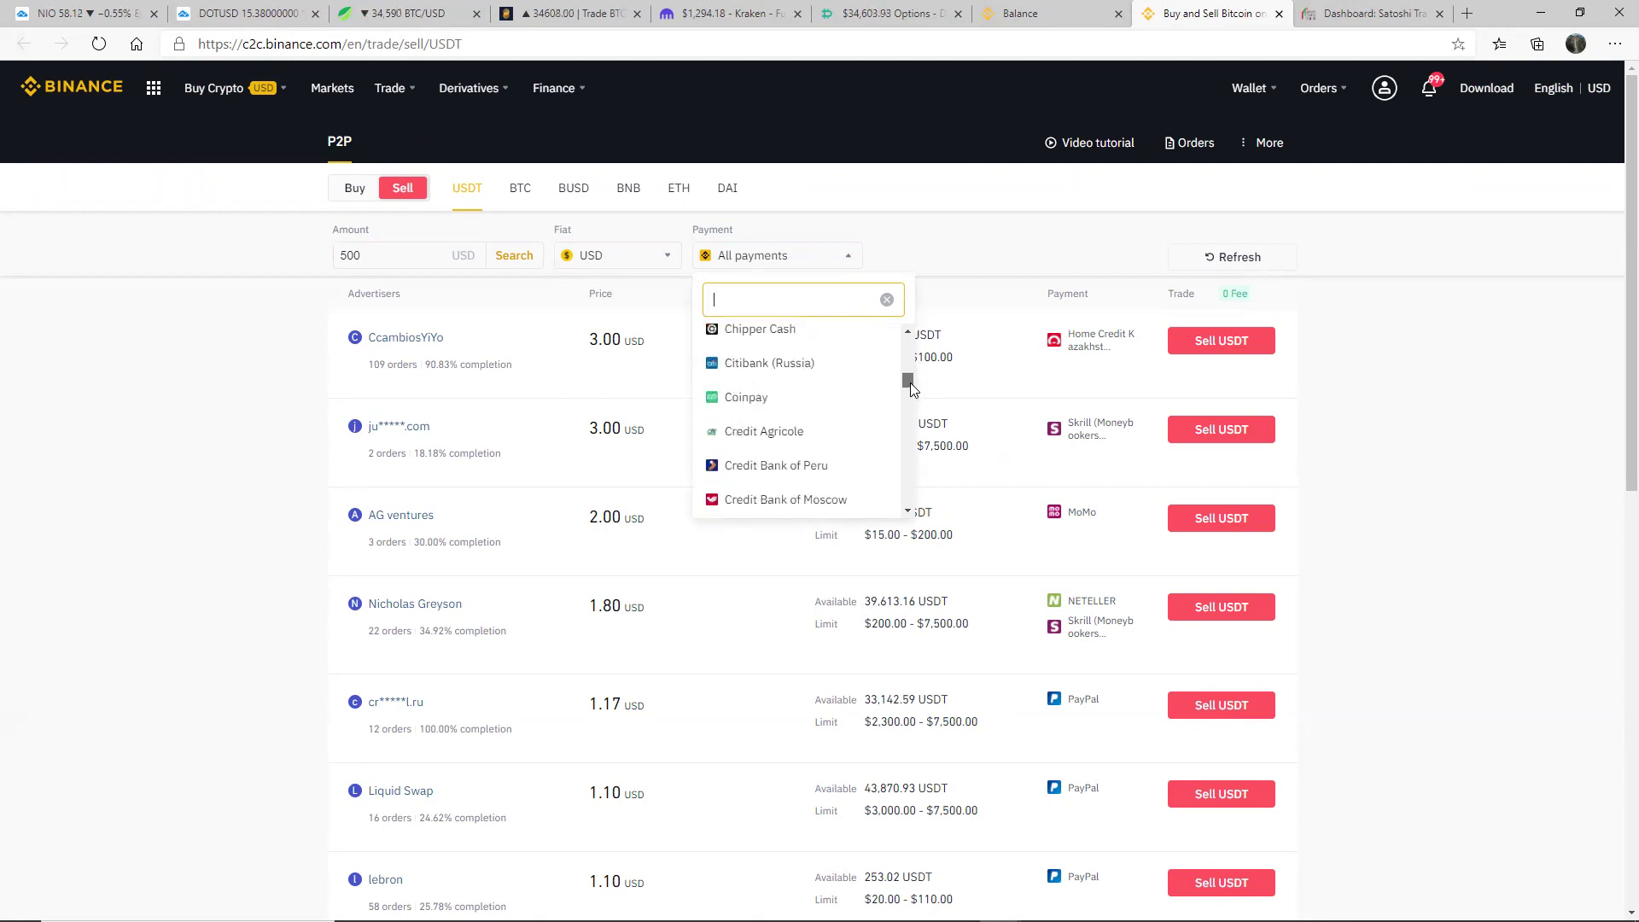
click(795, 466)
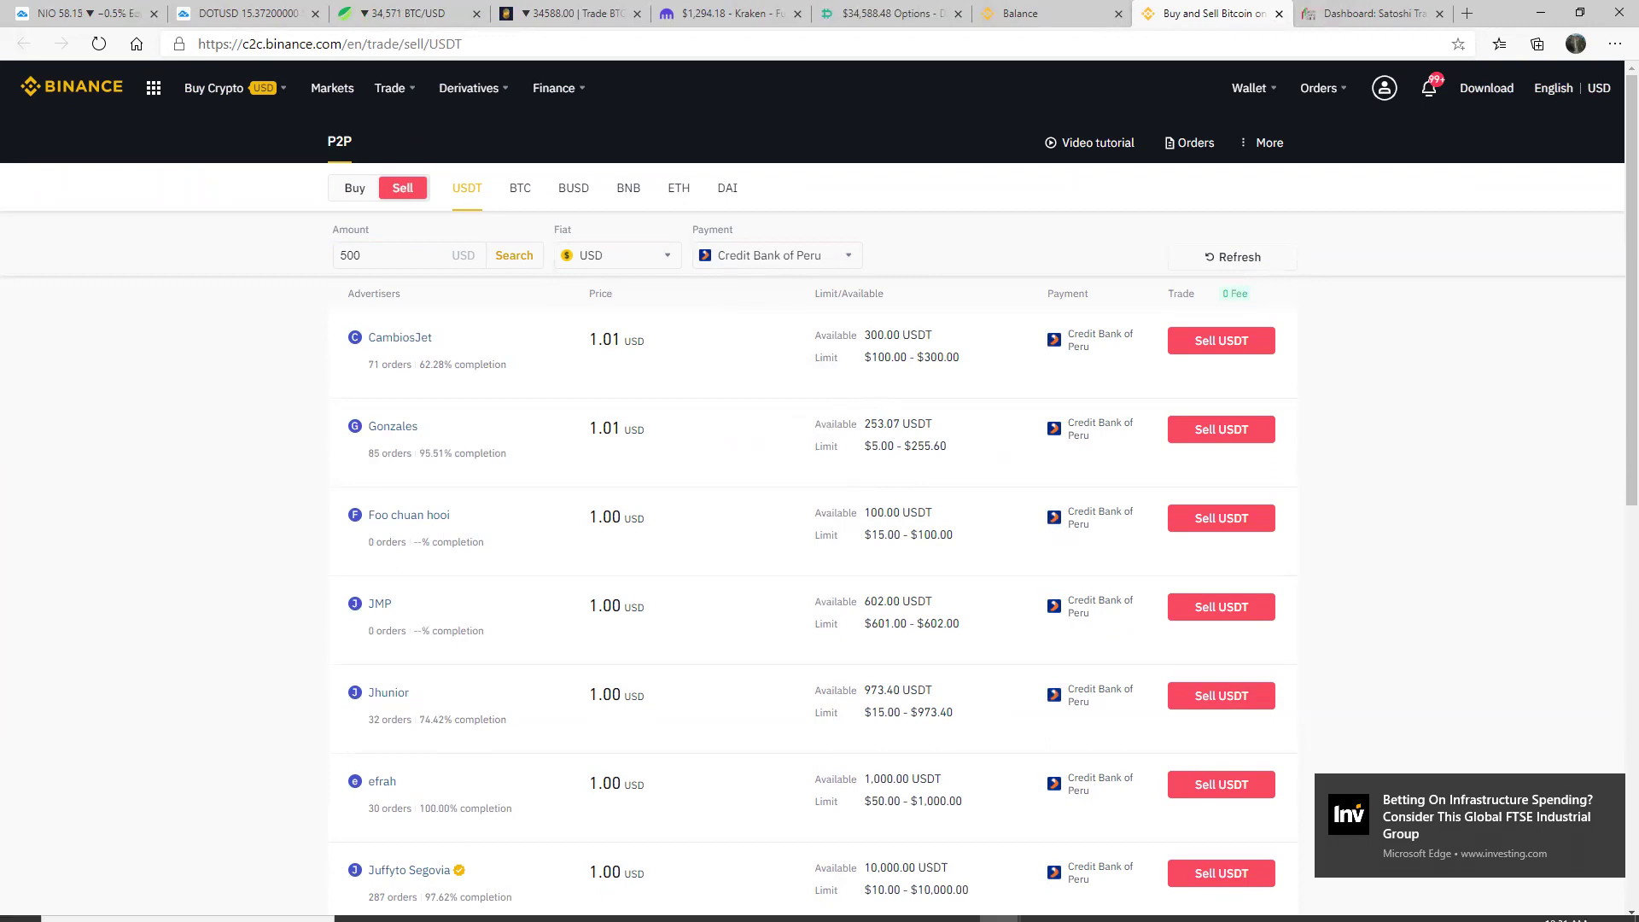
Open the bank account text file from the recently used BCP PERU folder.
click(171, 905)
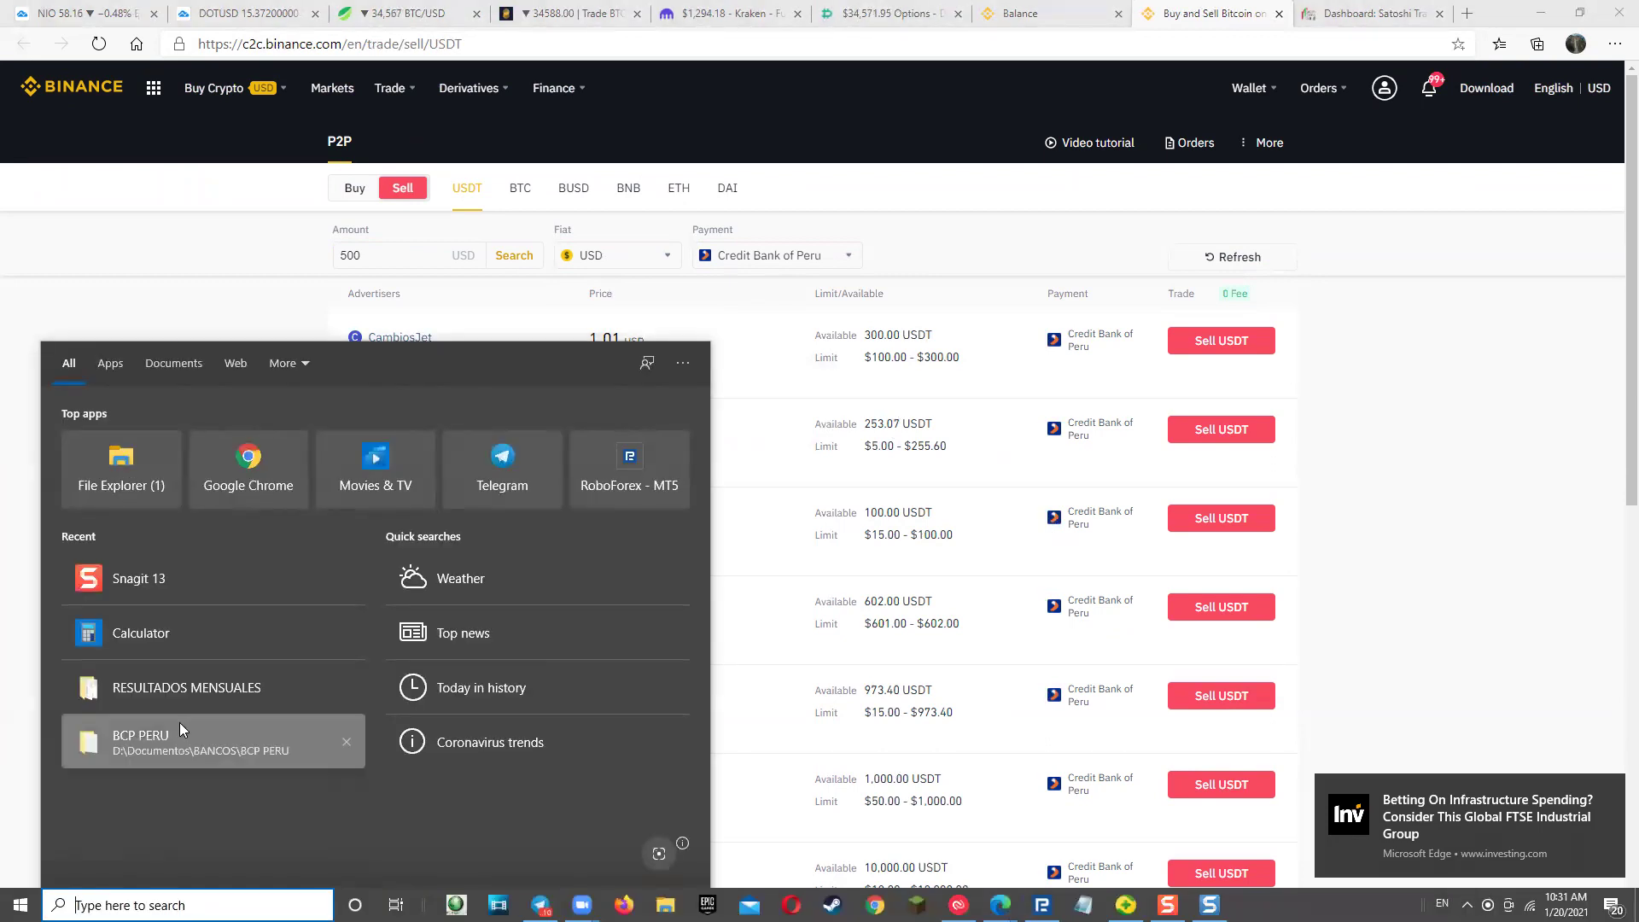
click(161, 745)
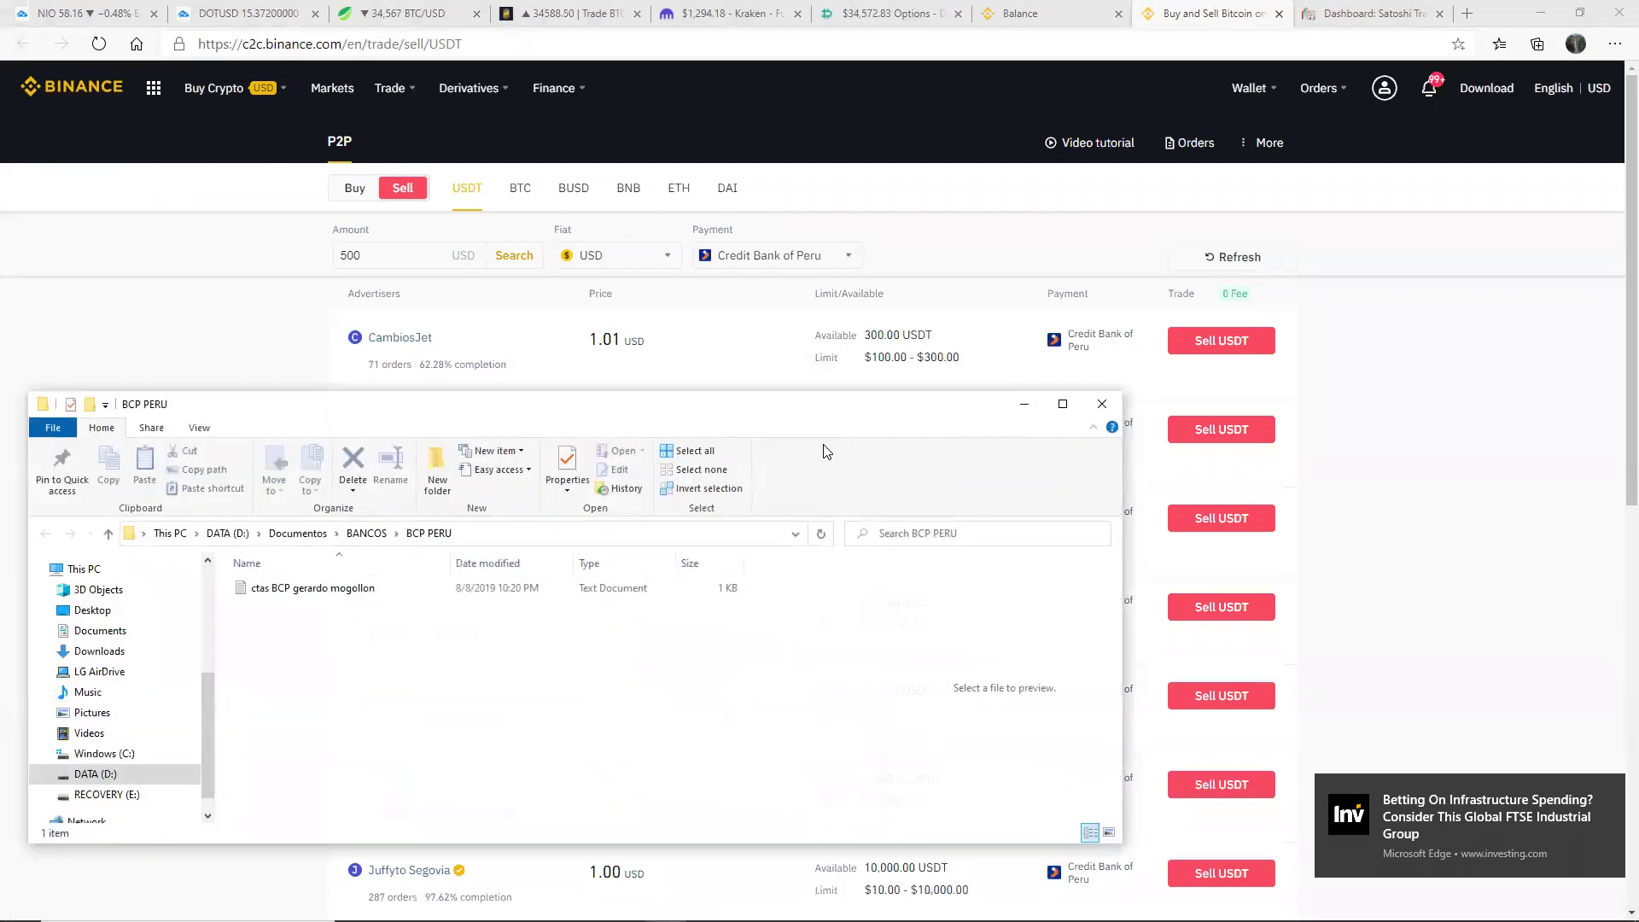
click(348, 587)
key(Return)
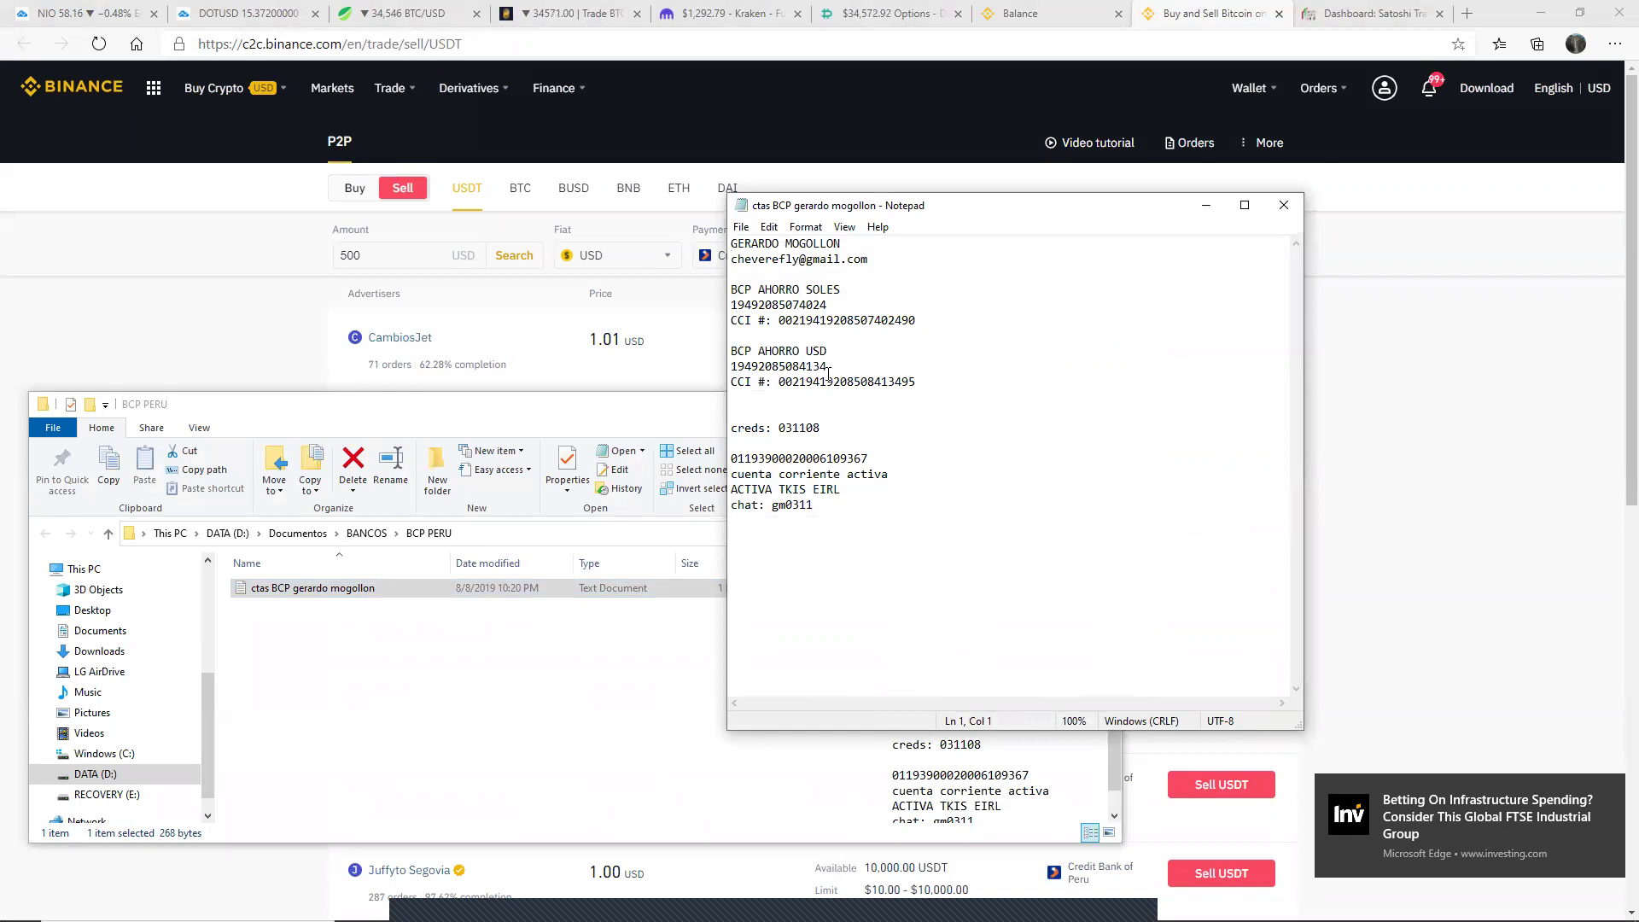
Copy the BCP AHORRO USD account details from the text file, and minimize the folder and Notepad windows.
drag(827, 367, 922, 382)
right_click(865, 380)
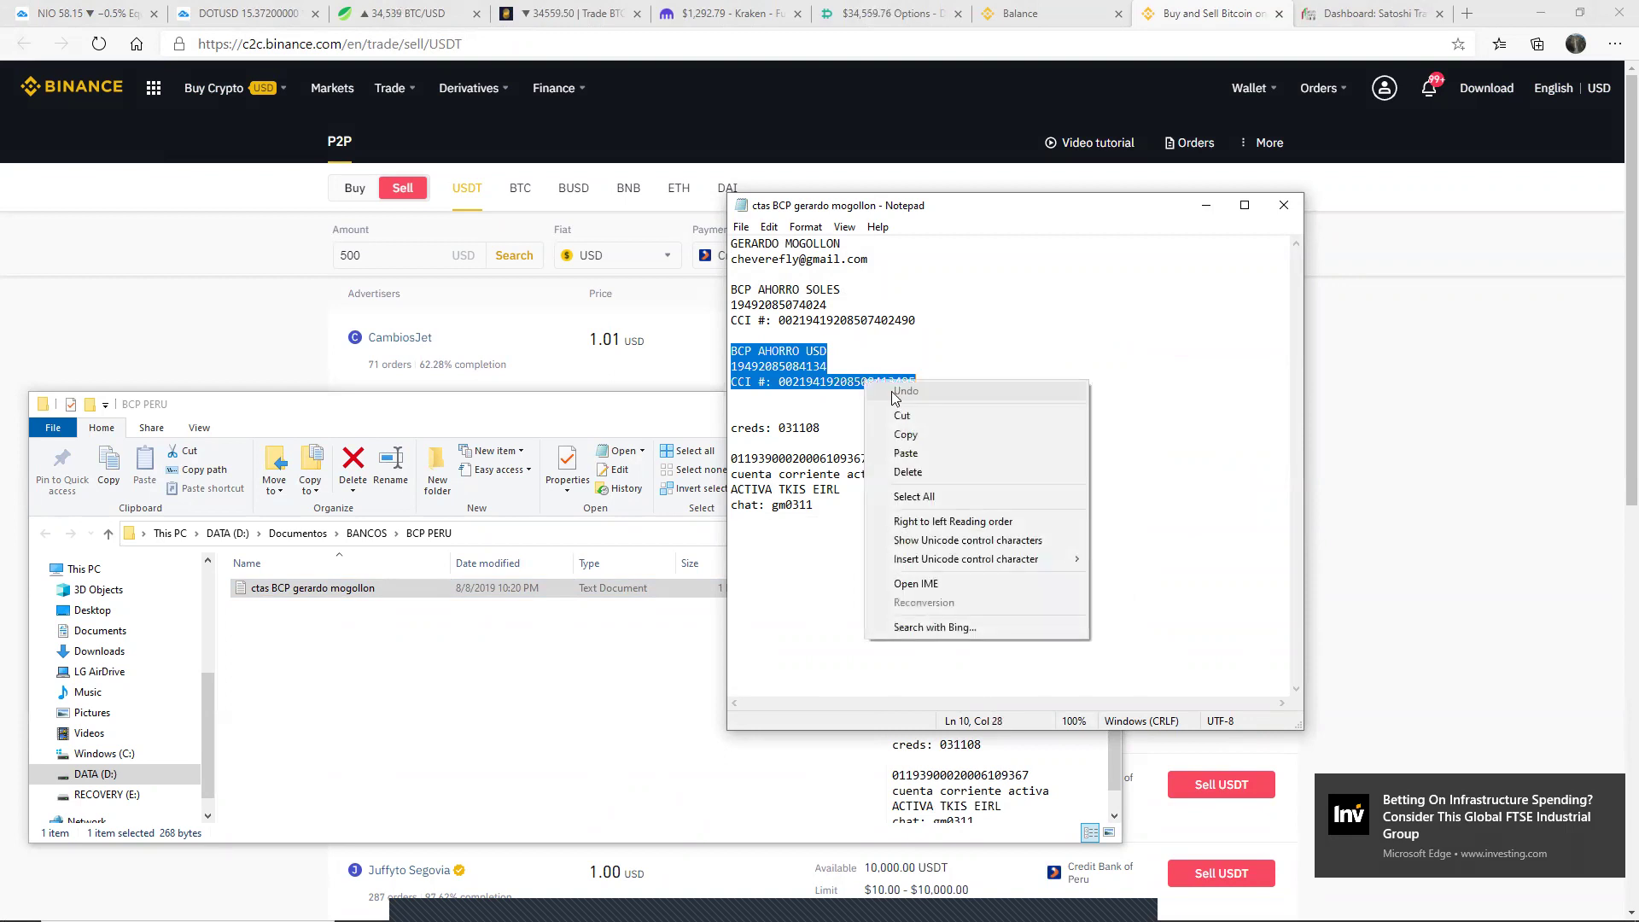
click(888, 428)
click(604, 414)
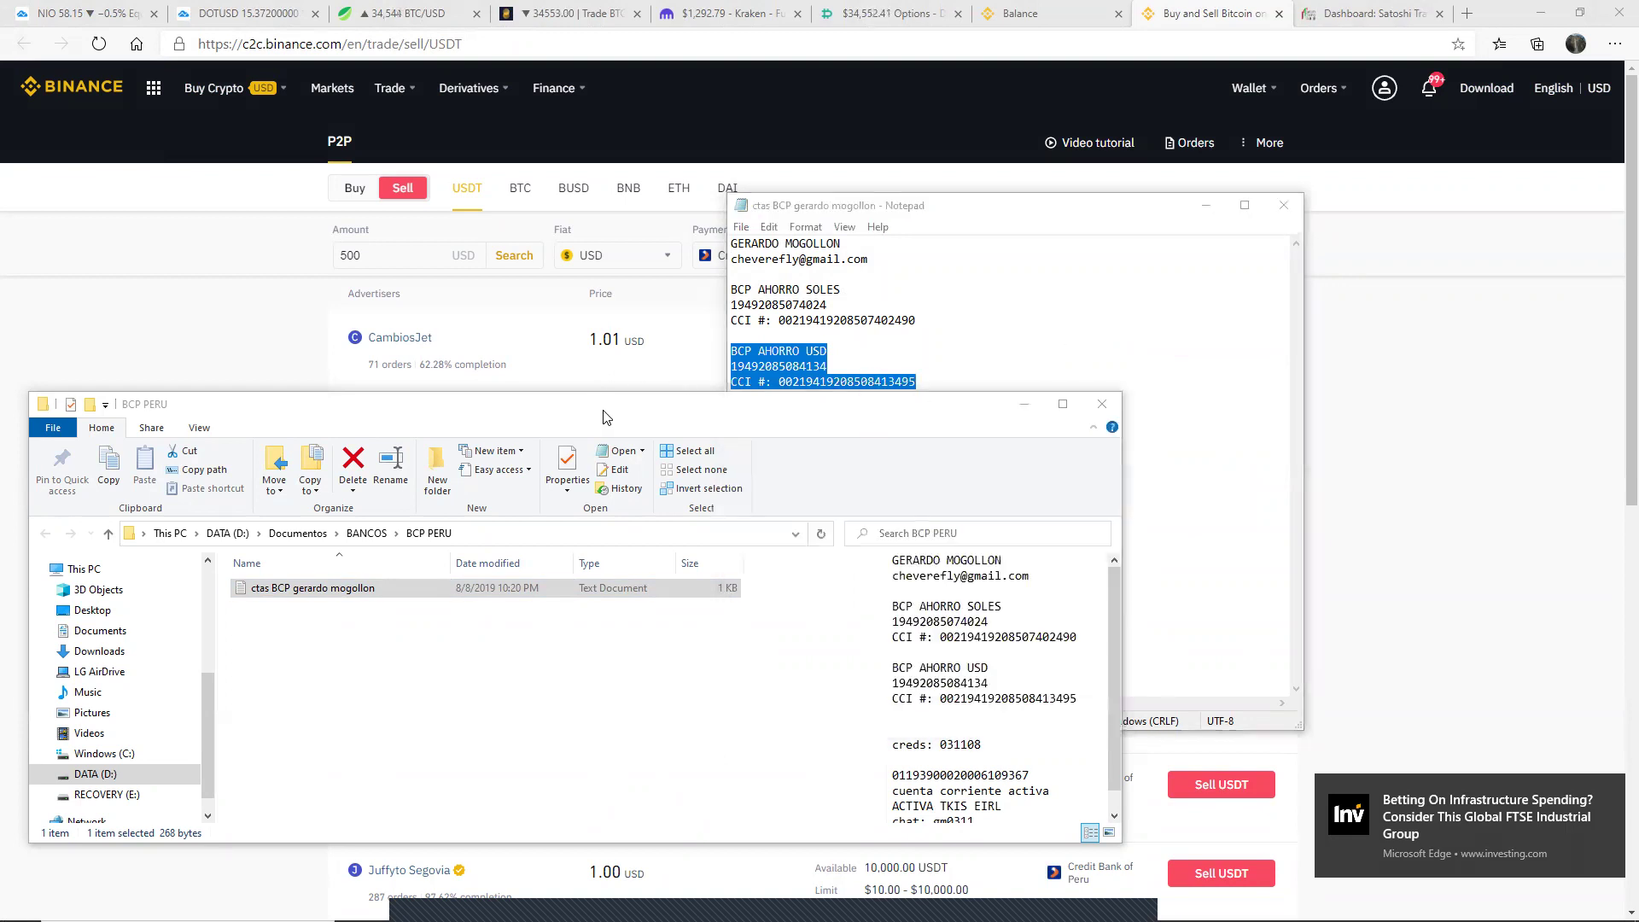
click(1024, 405)
click(1205, 211)
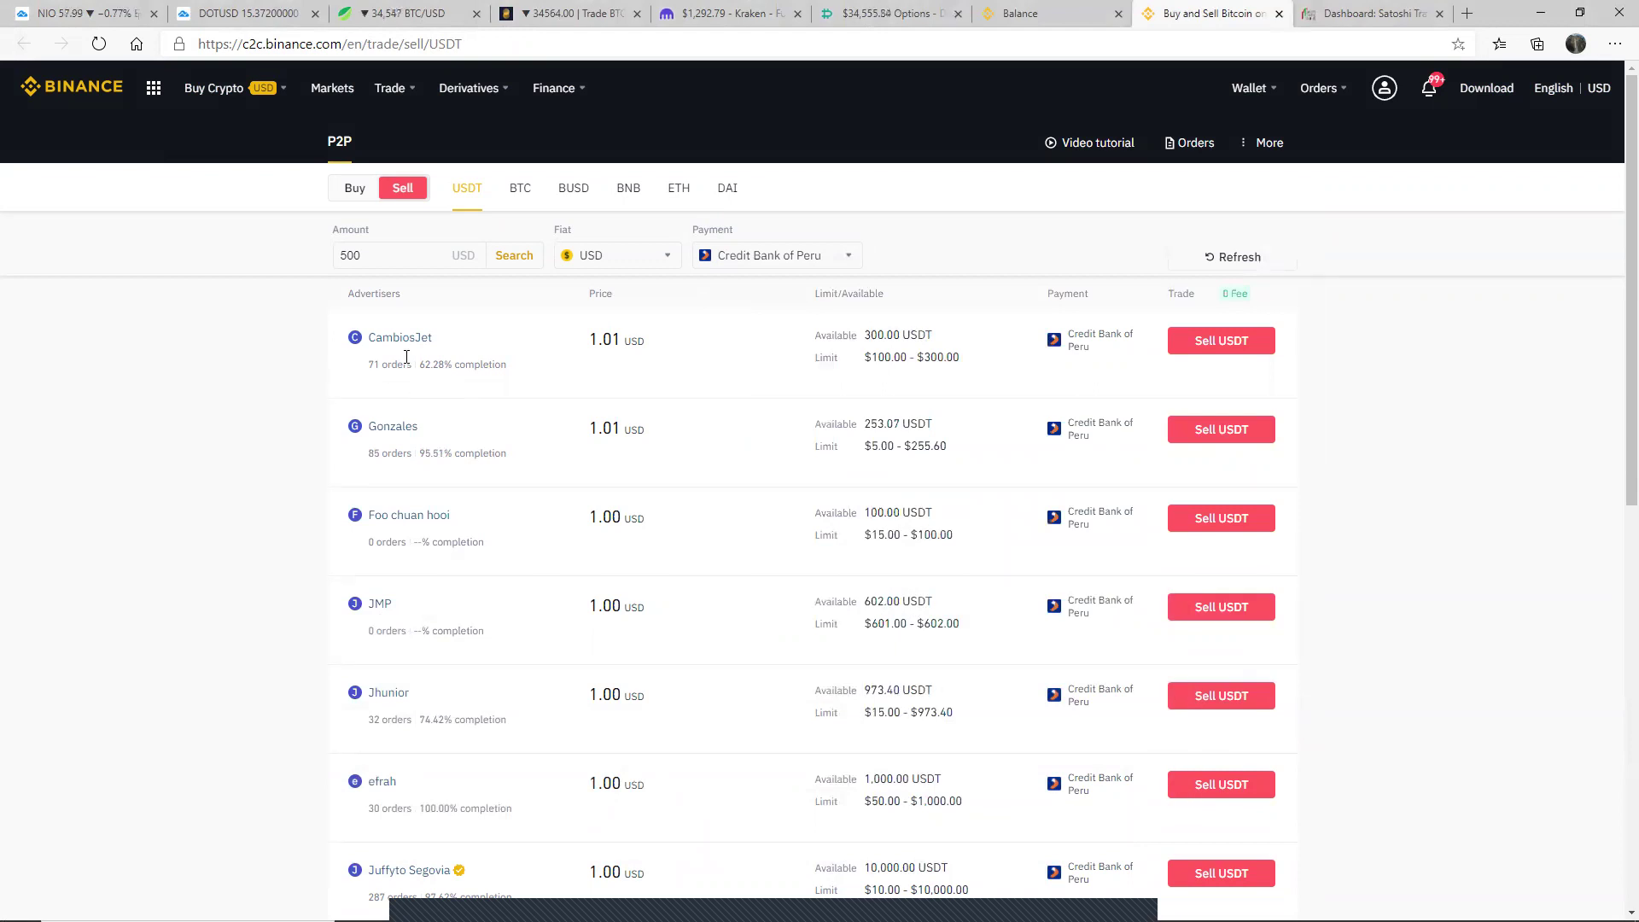
Check the first buyer's order limits and compare the completion rates of the first two buyers offering 1.01 USD.
drag(873, 357, 960, 358)
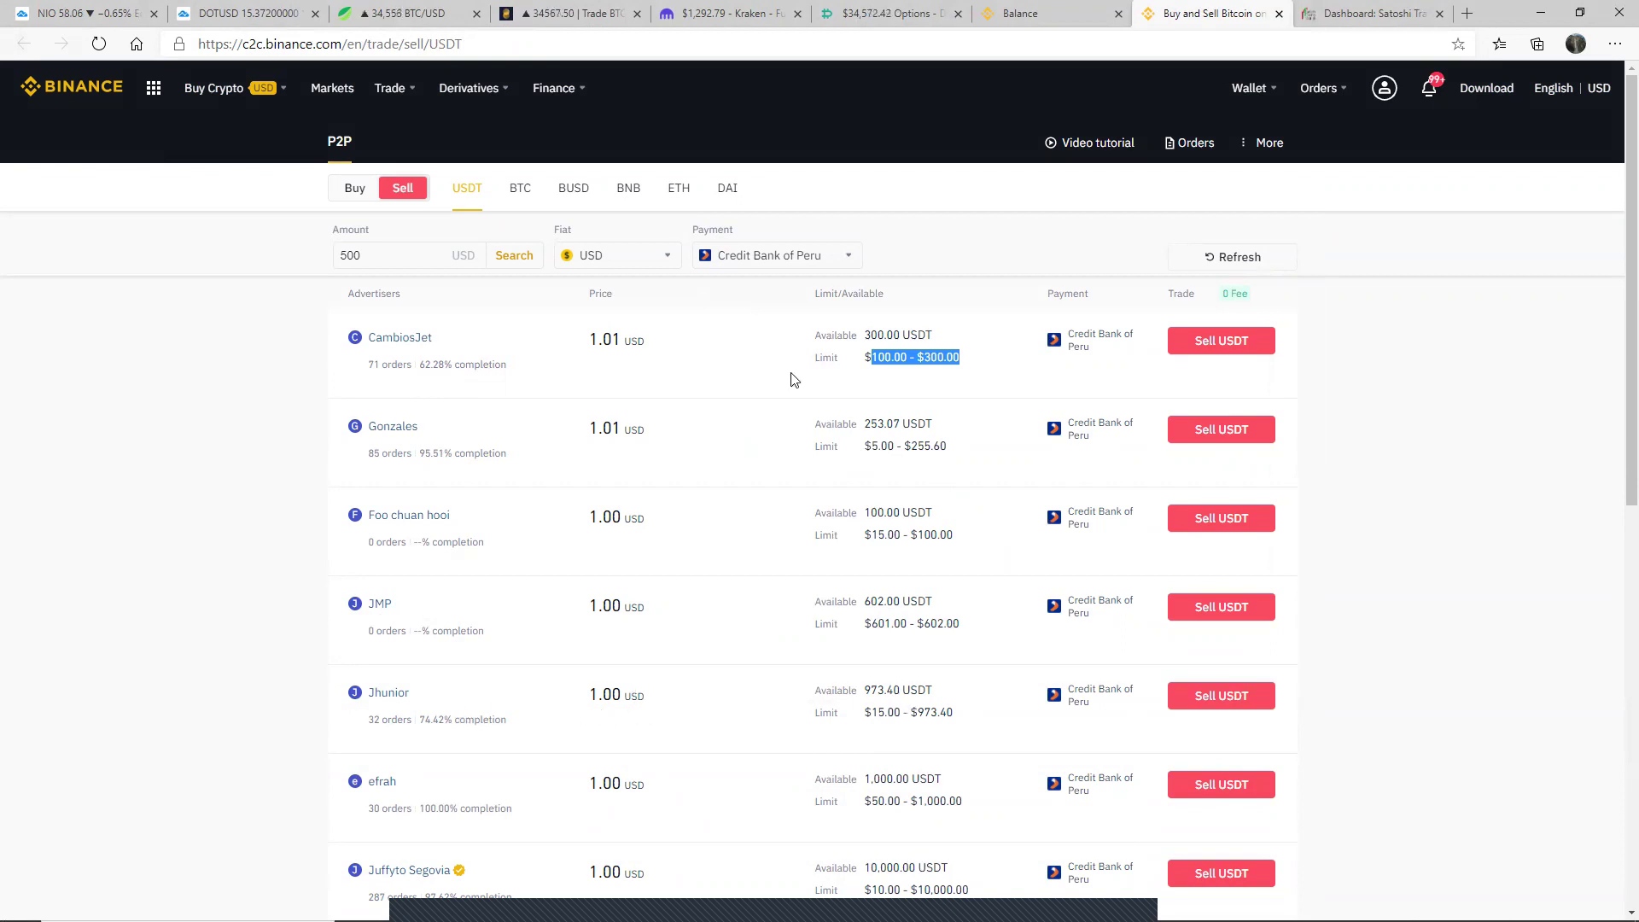
click(929, 353)
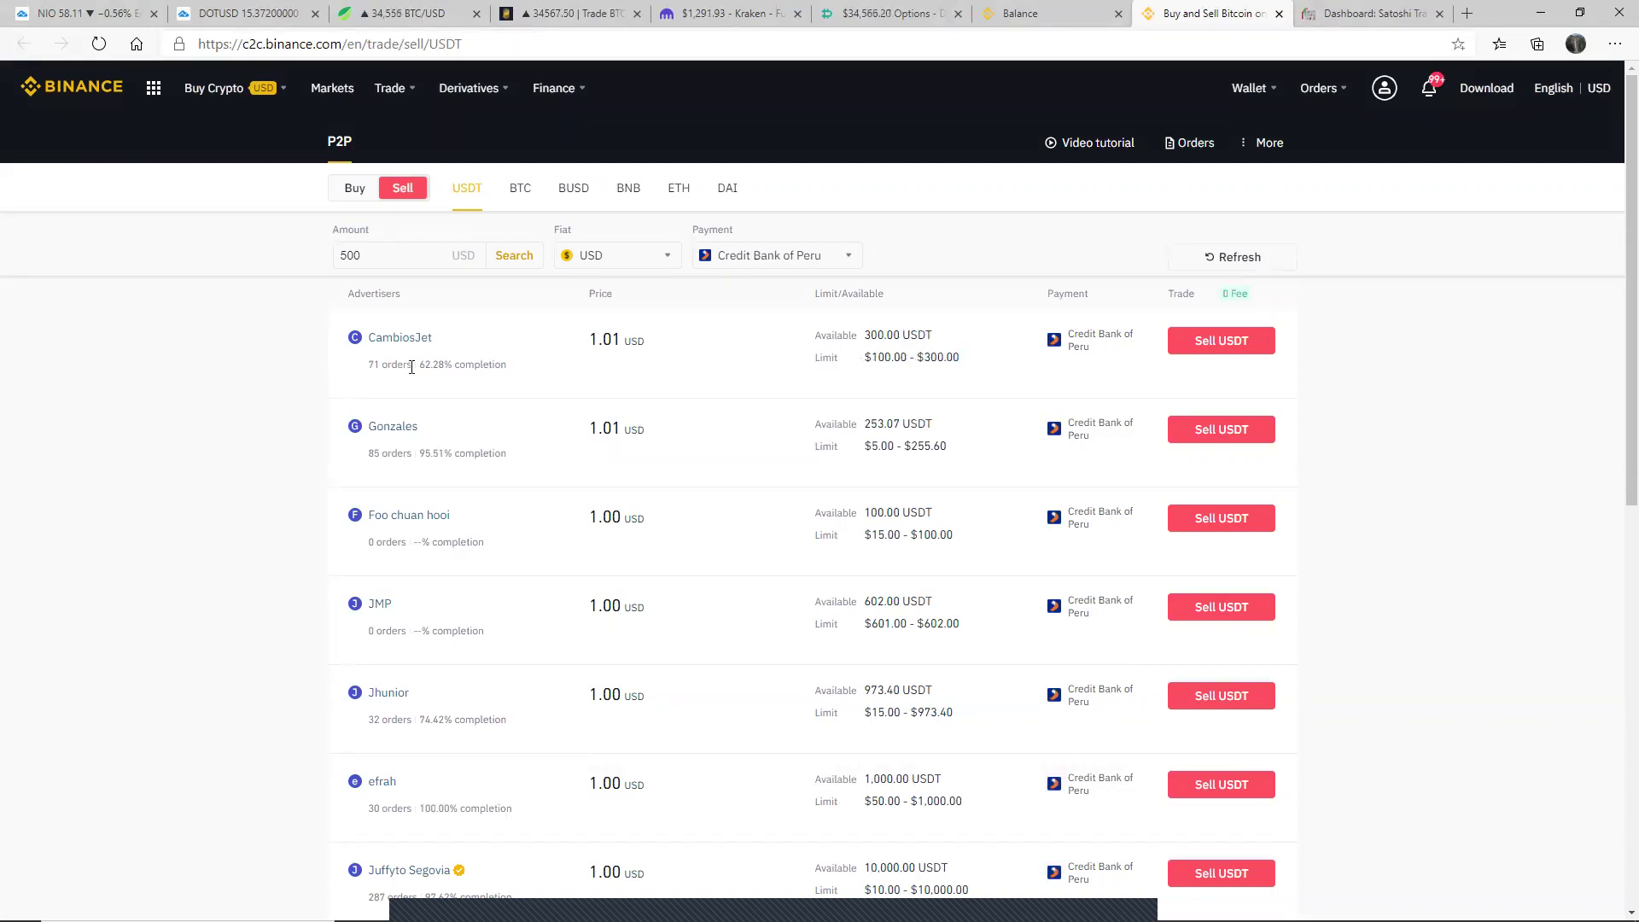
drag(420, 362, 513, 373)
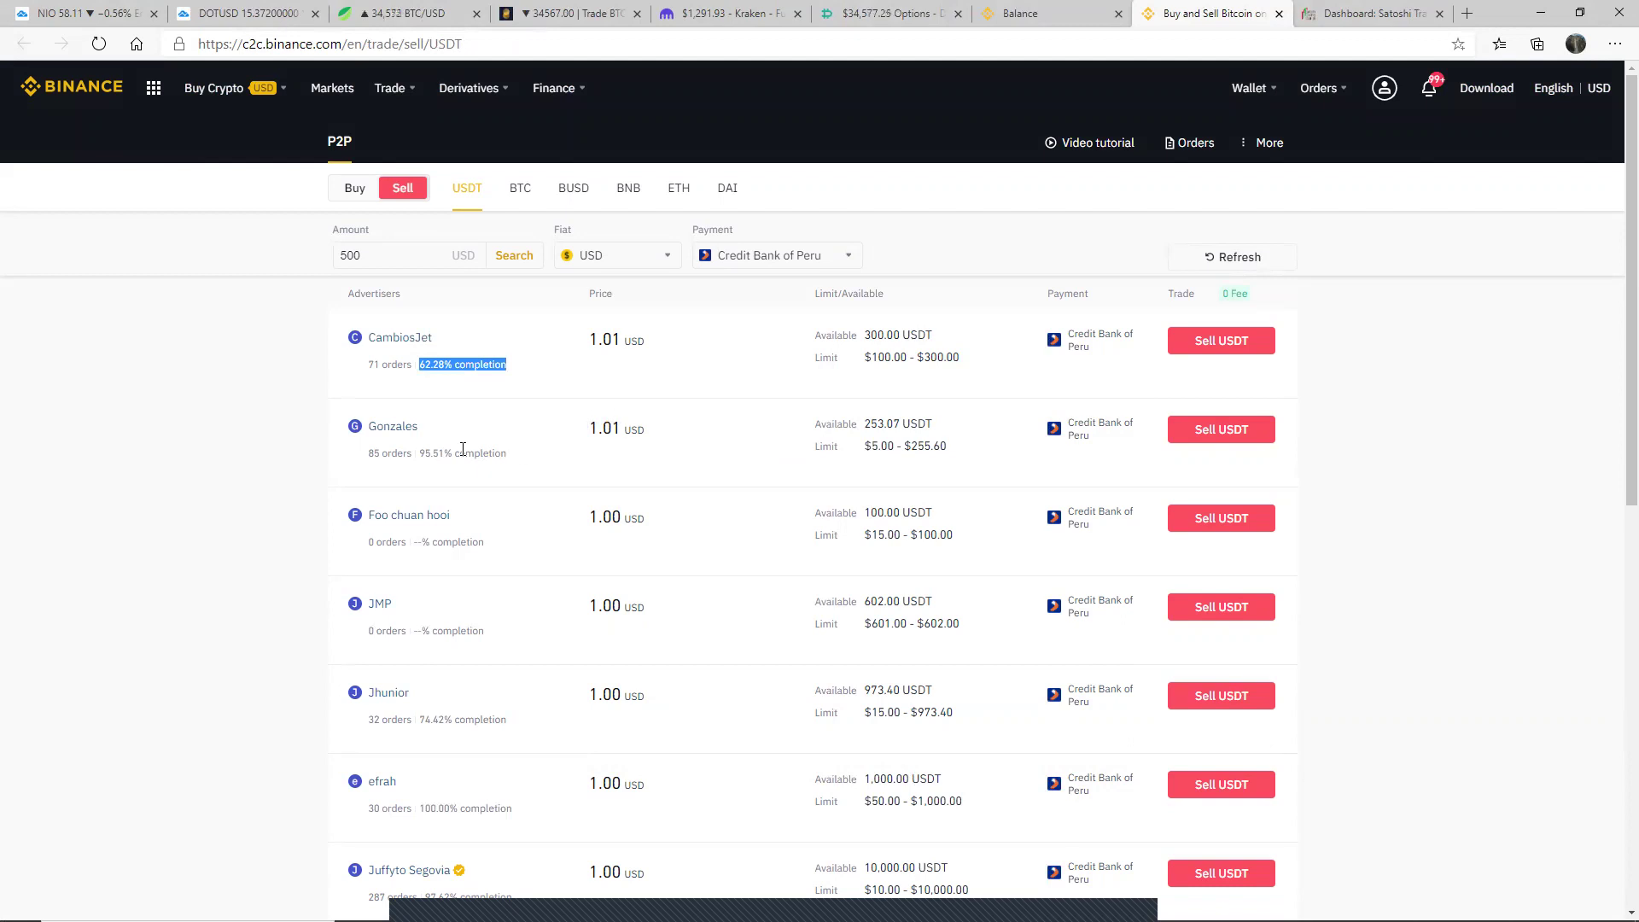
drag(419, 453, 507, 453)
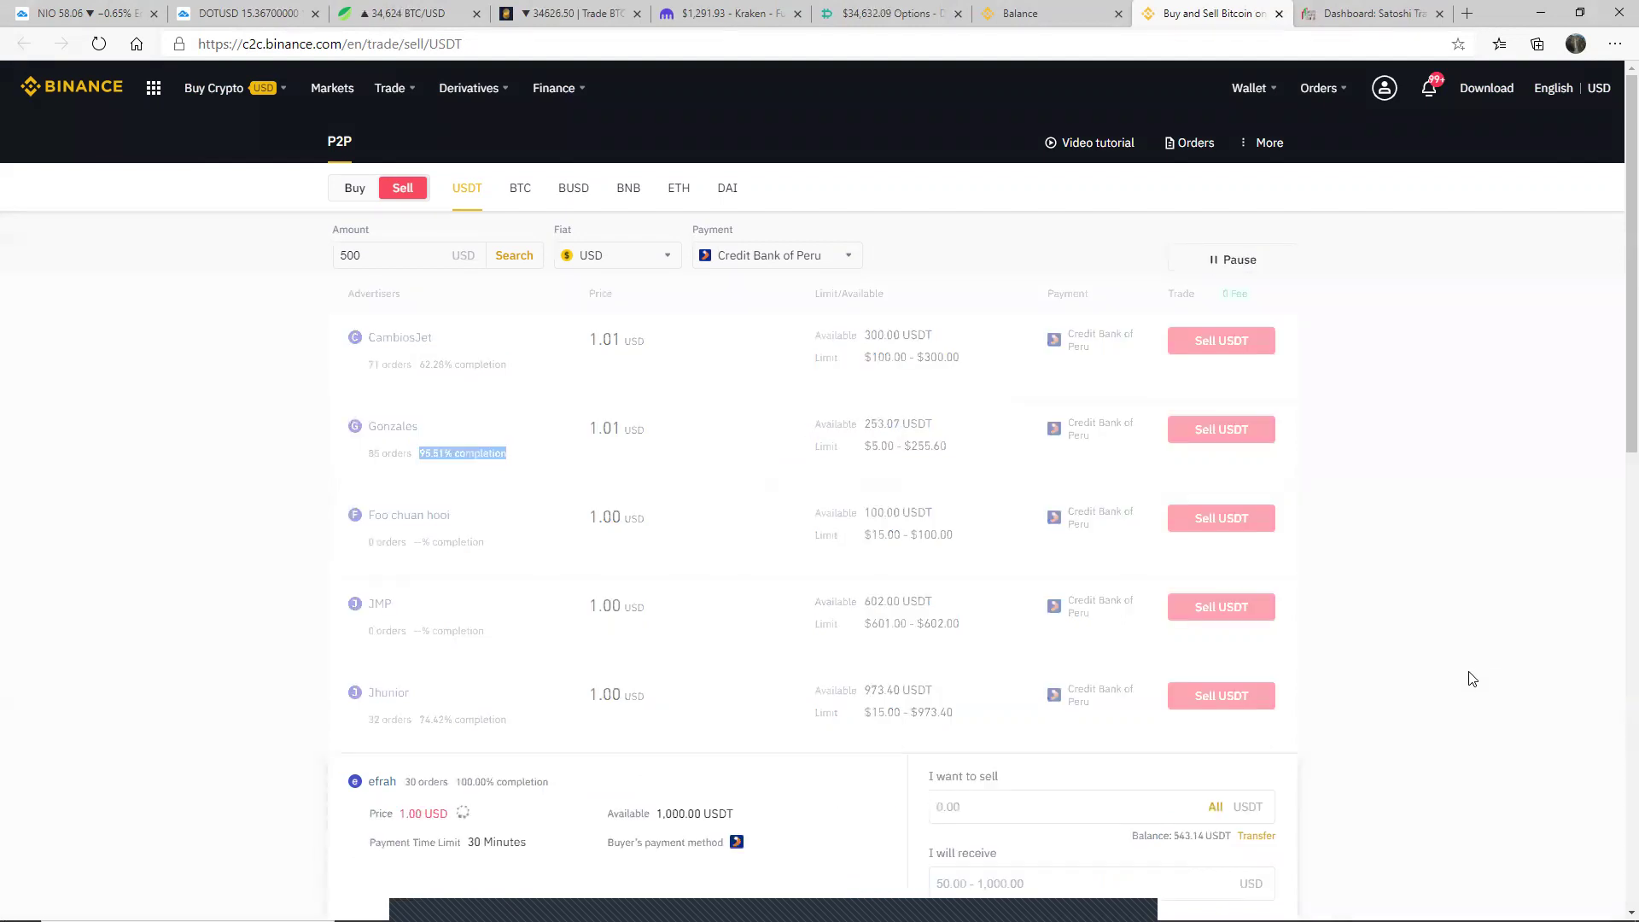
Enter 500 USDT as the amount to sell to the buyer with the 100.00% completion rate.
scroll(1464, 677, down, 7)
scroll(1347, 355, up, 2)
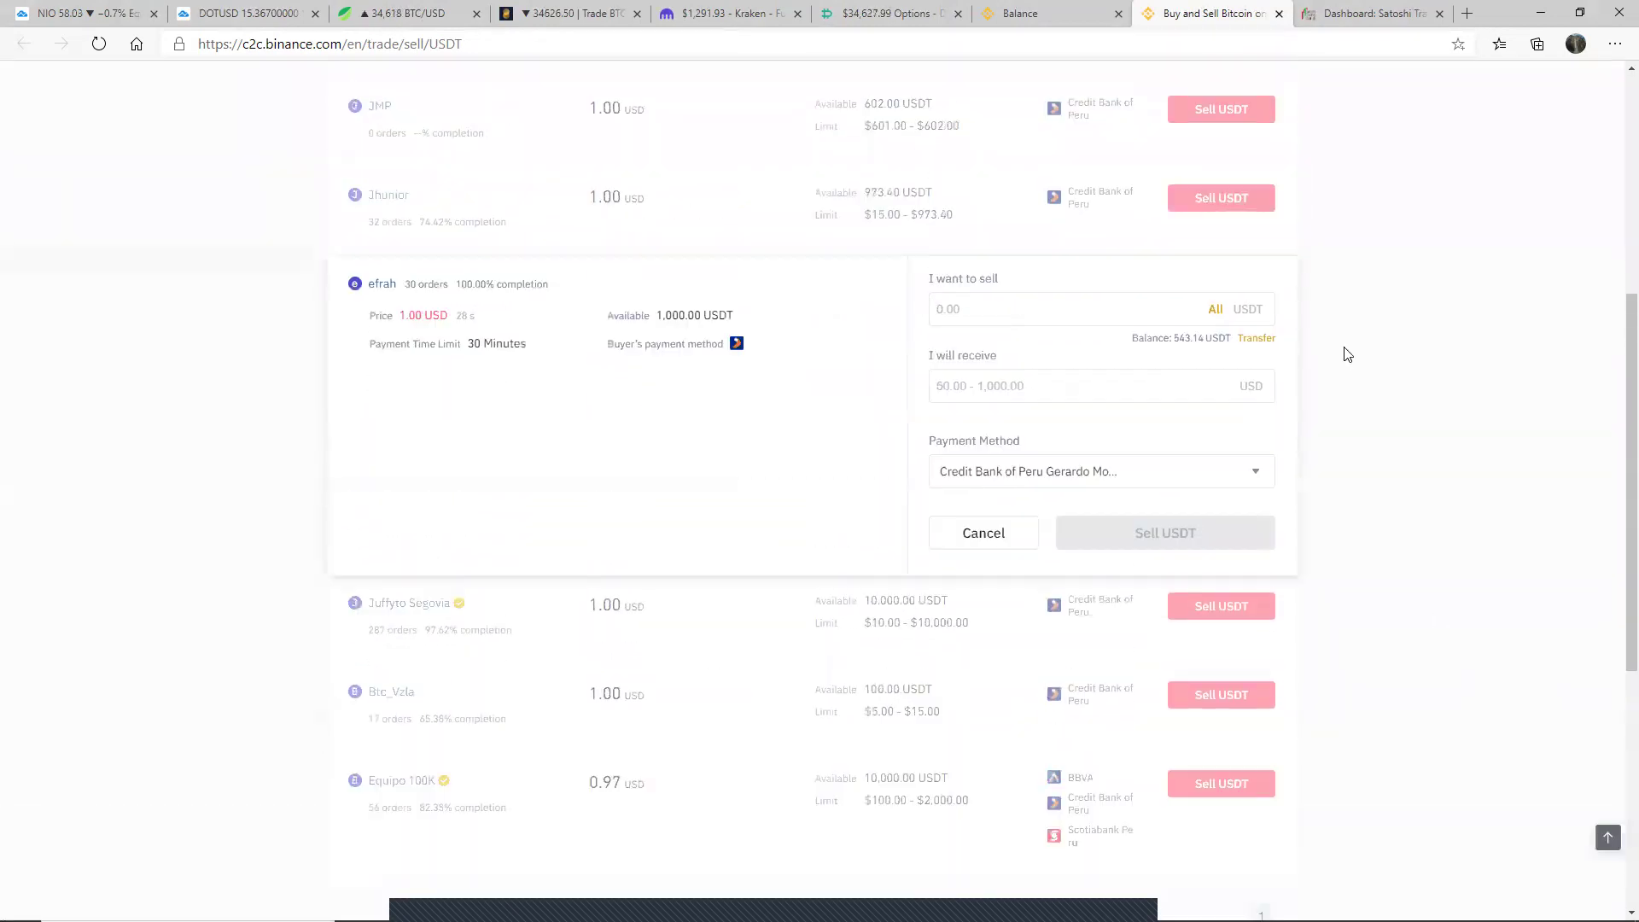
scroll(1347, 355, up, 1)
text(500)
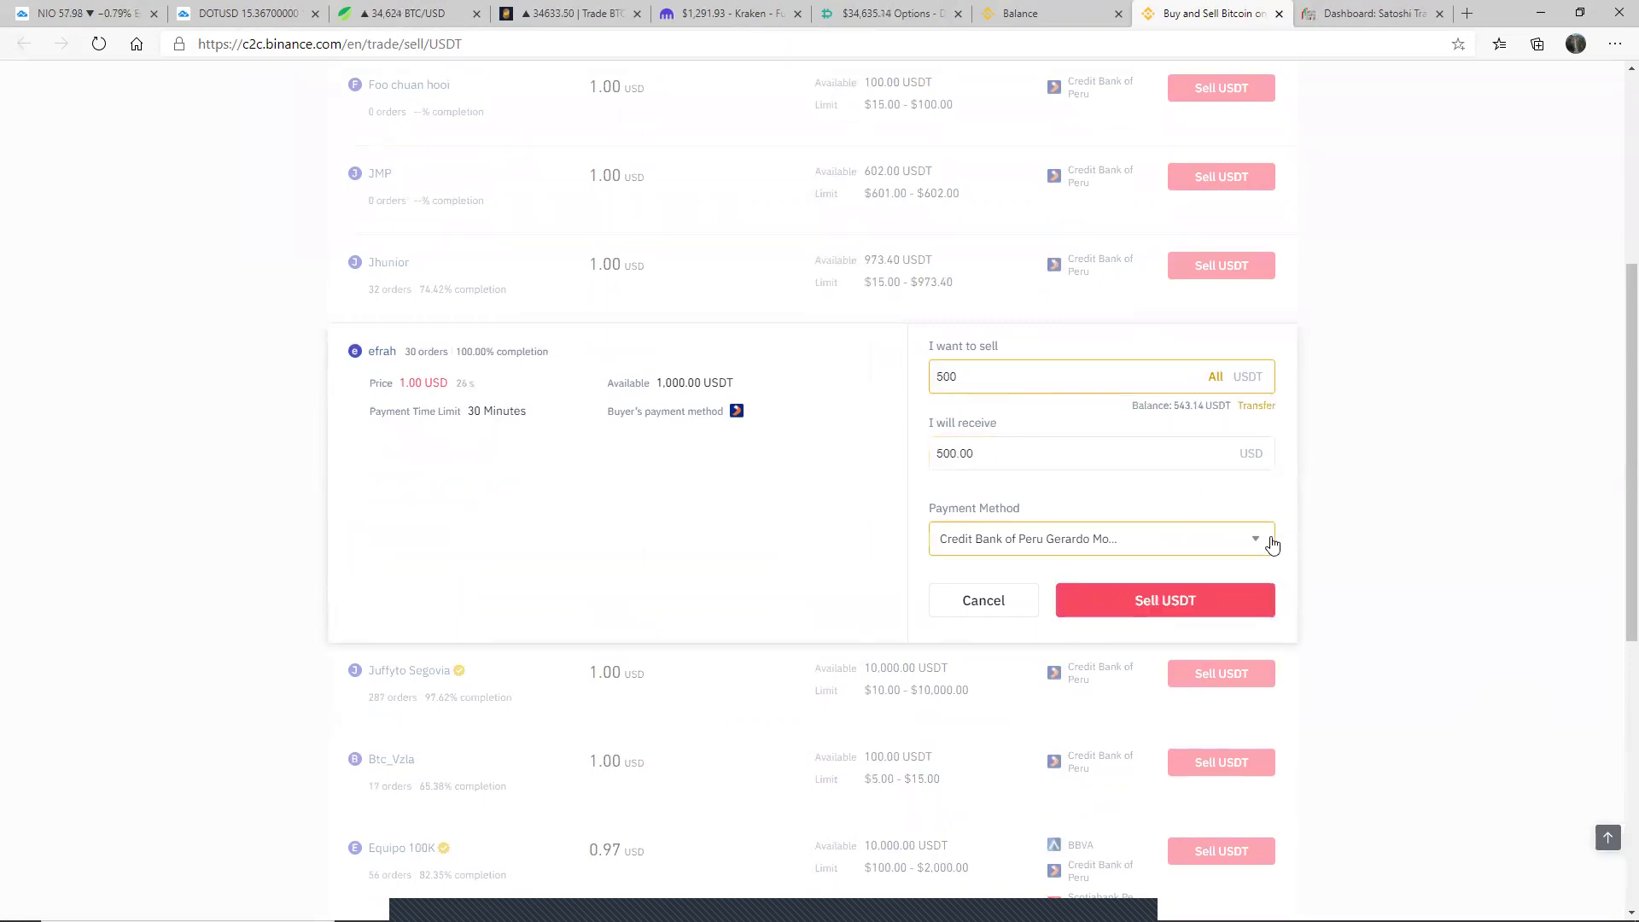
Choose the Credit Bank of Peru account as payment method and place the 500 USDT sell order.
click(1257, 539)
click(1105, 576)
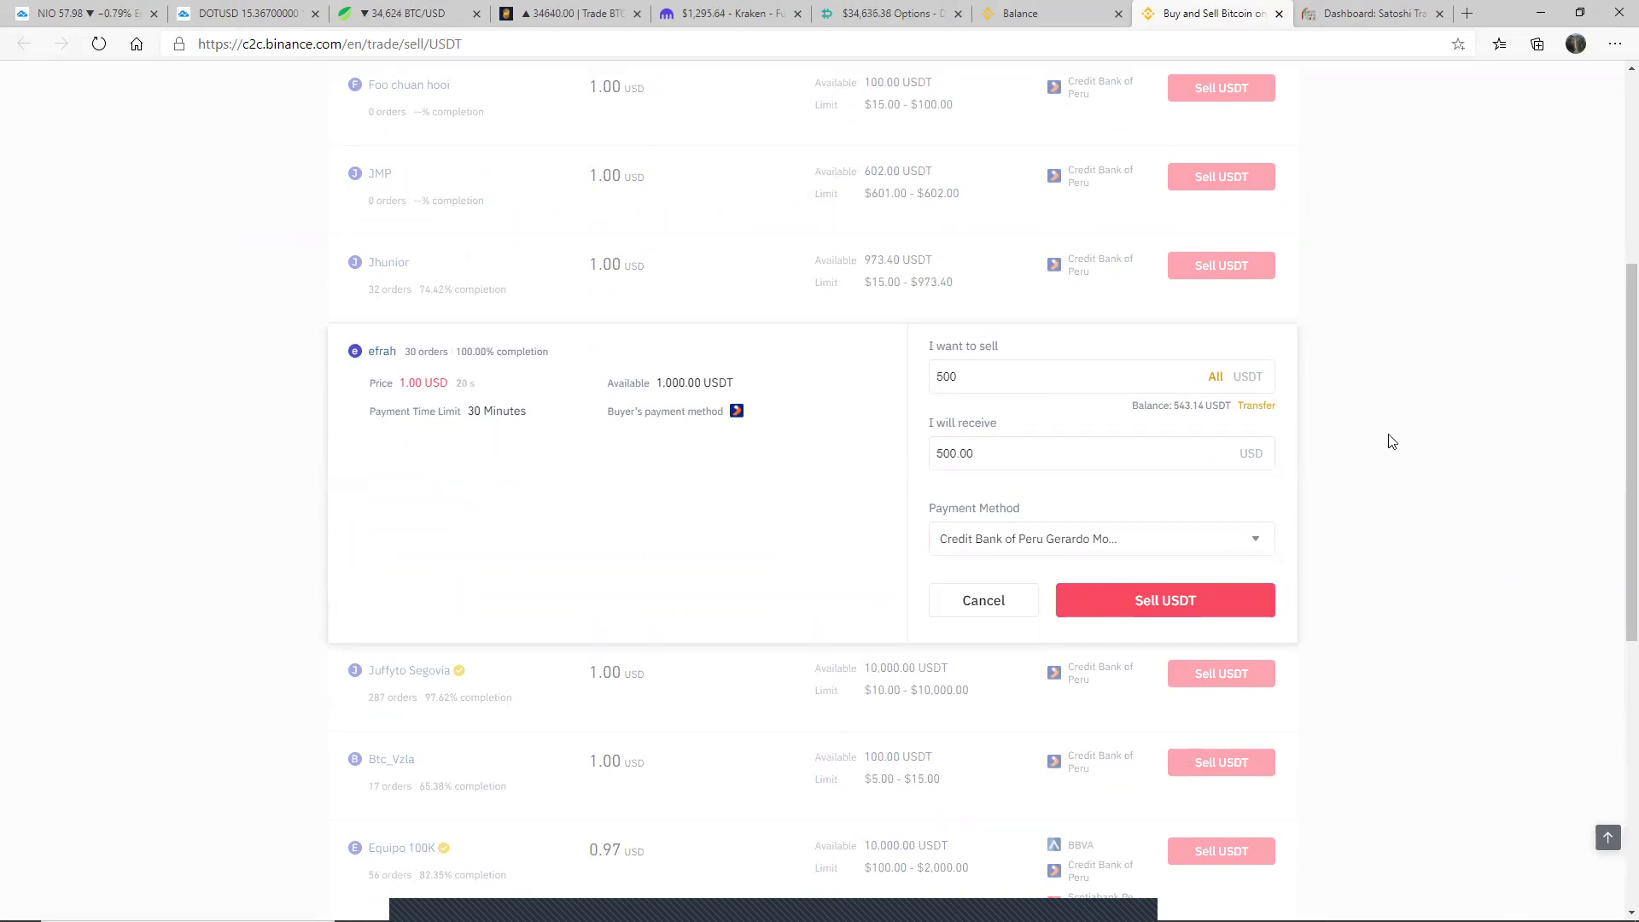
click(1145, 601)
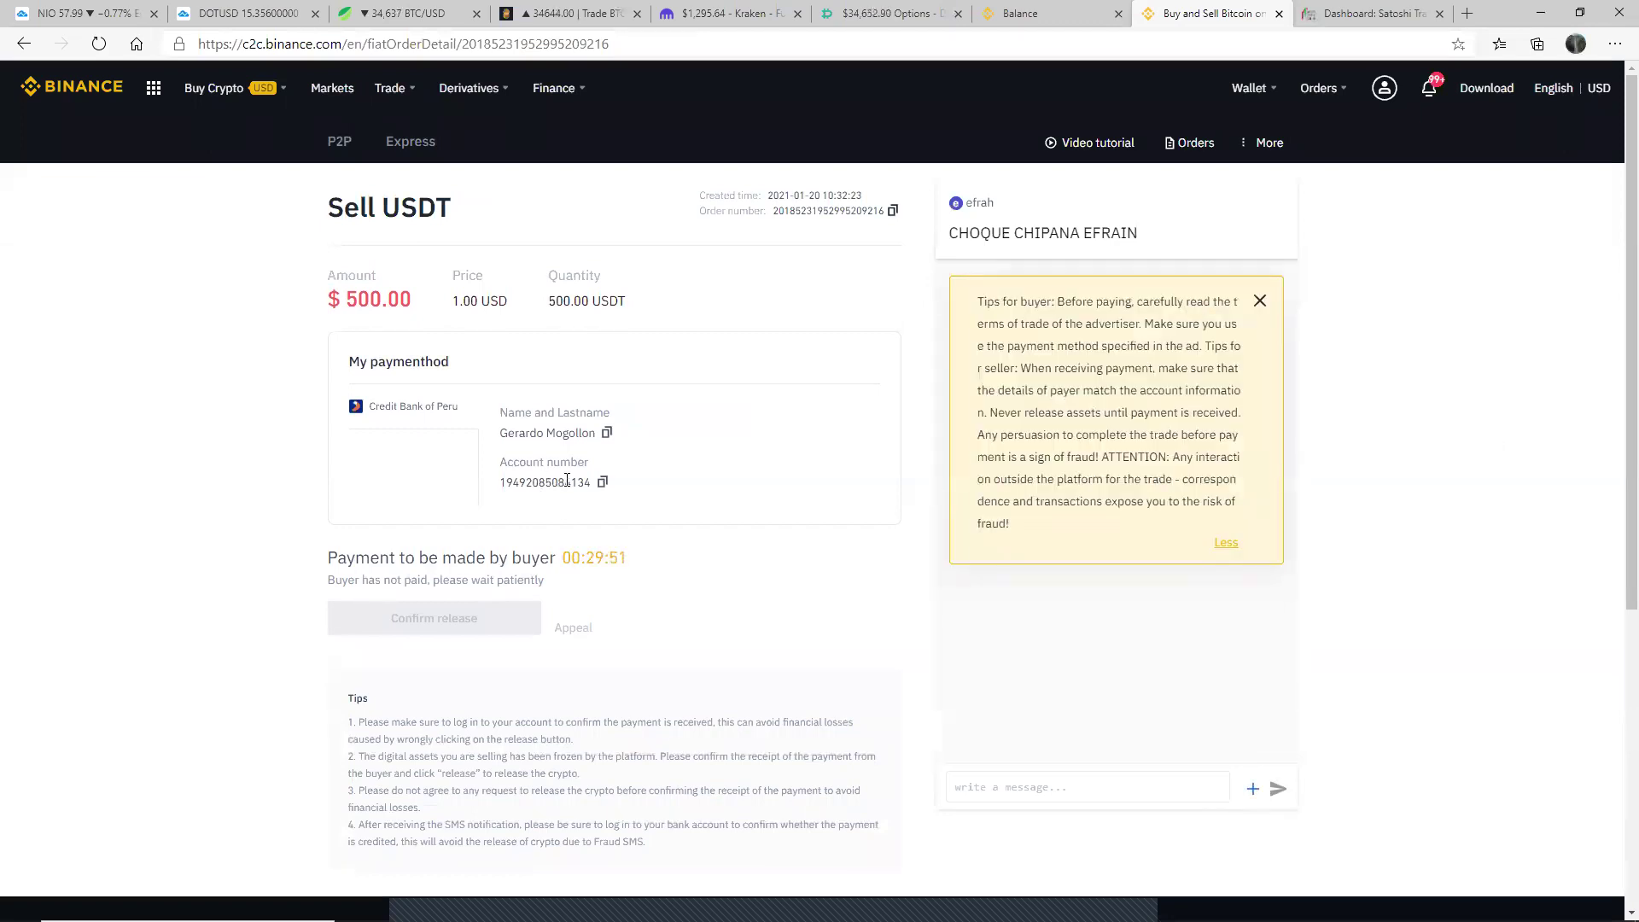
Check the BCP AHORRO USD details in the open bank account text file and return to the order page.
mouse_move(1082, 907)
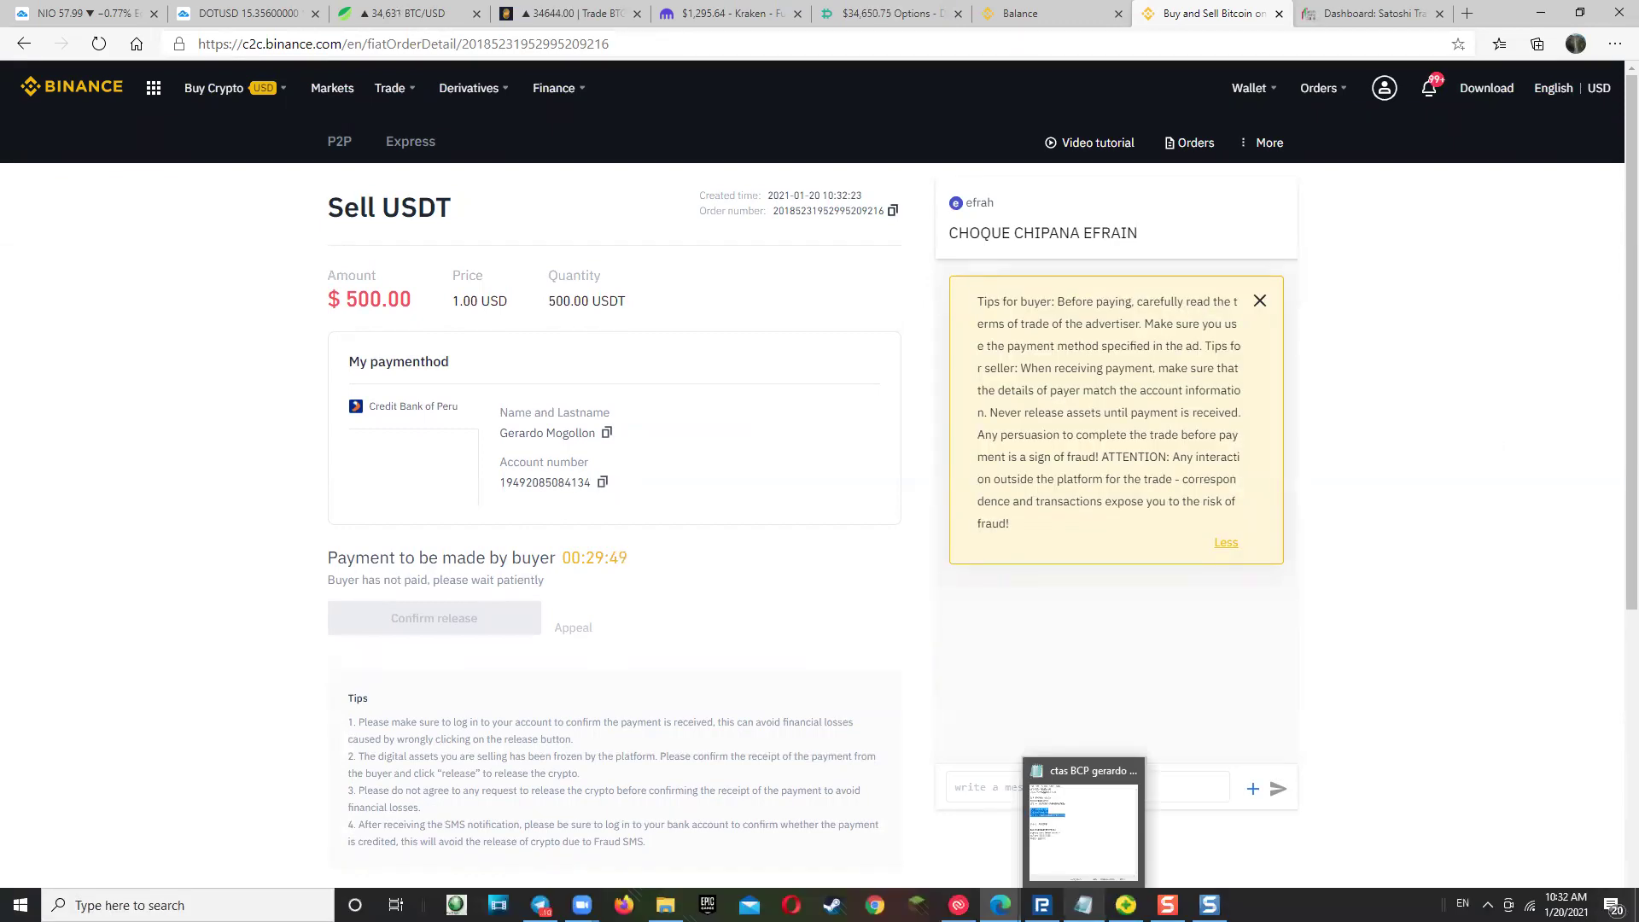
click(1084, 833)
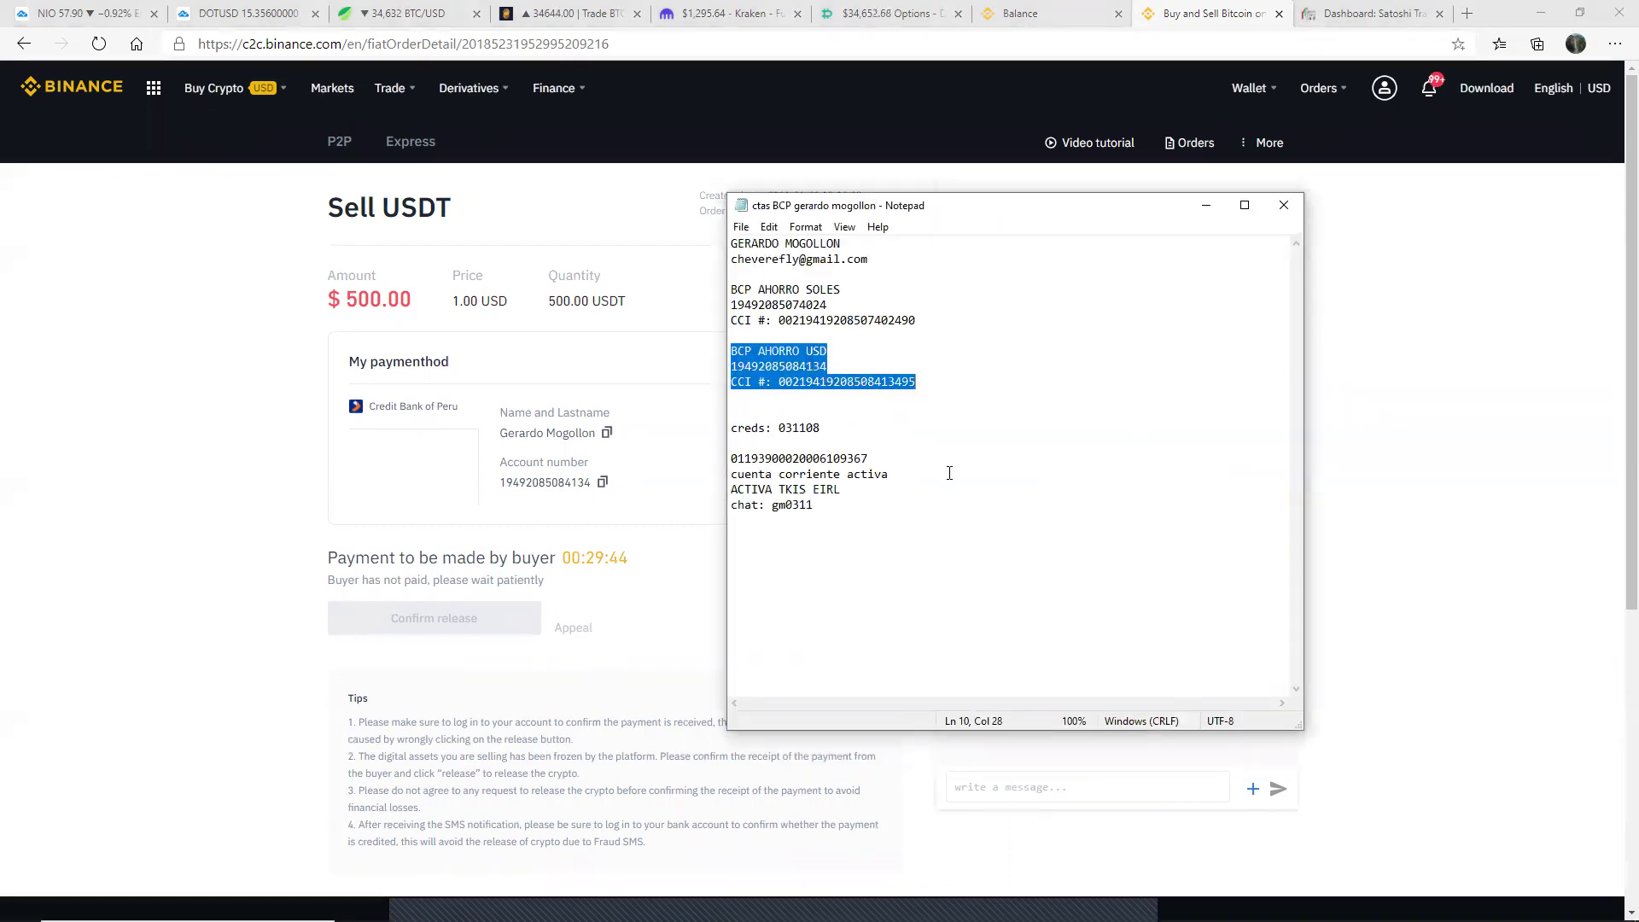
click(1463, 423)
Send the buyer the chat messages "Buenos dias" and "Recibiendo por BCP USD".
click(1055, 785)
text(Buenos dias)
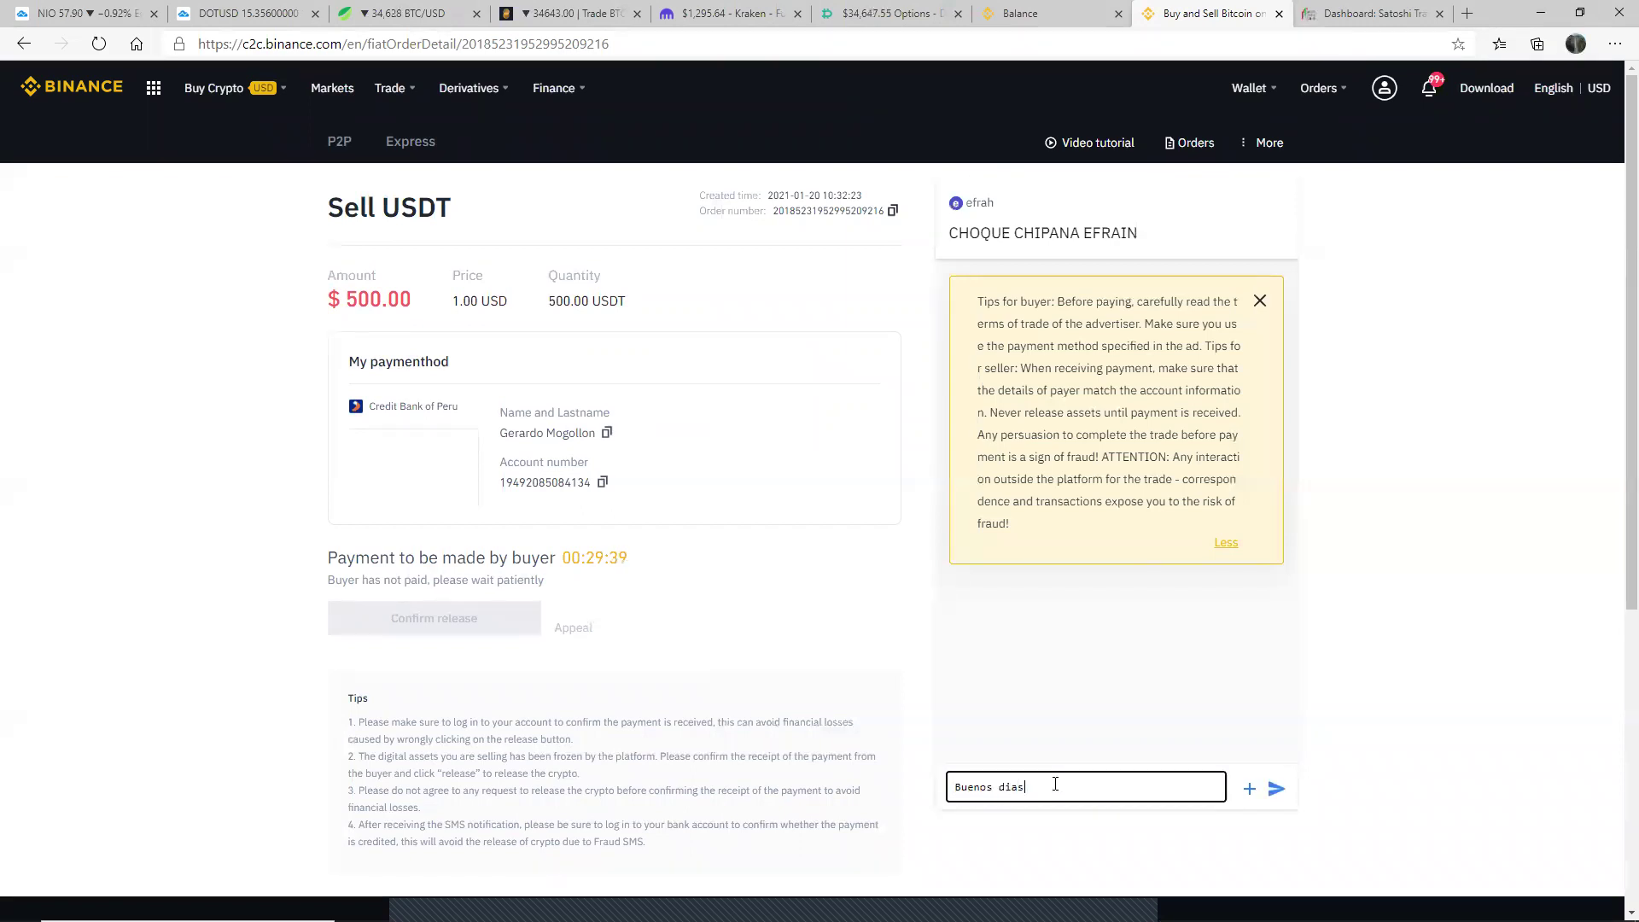
key(Return)
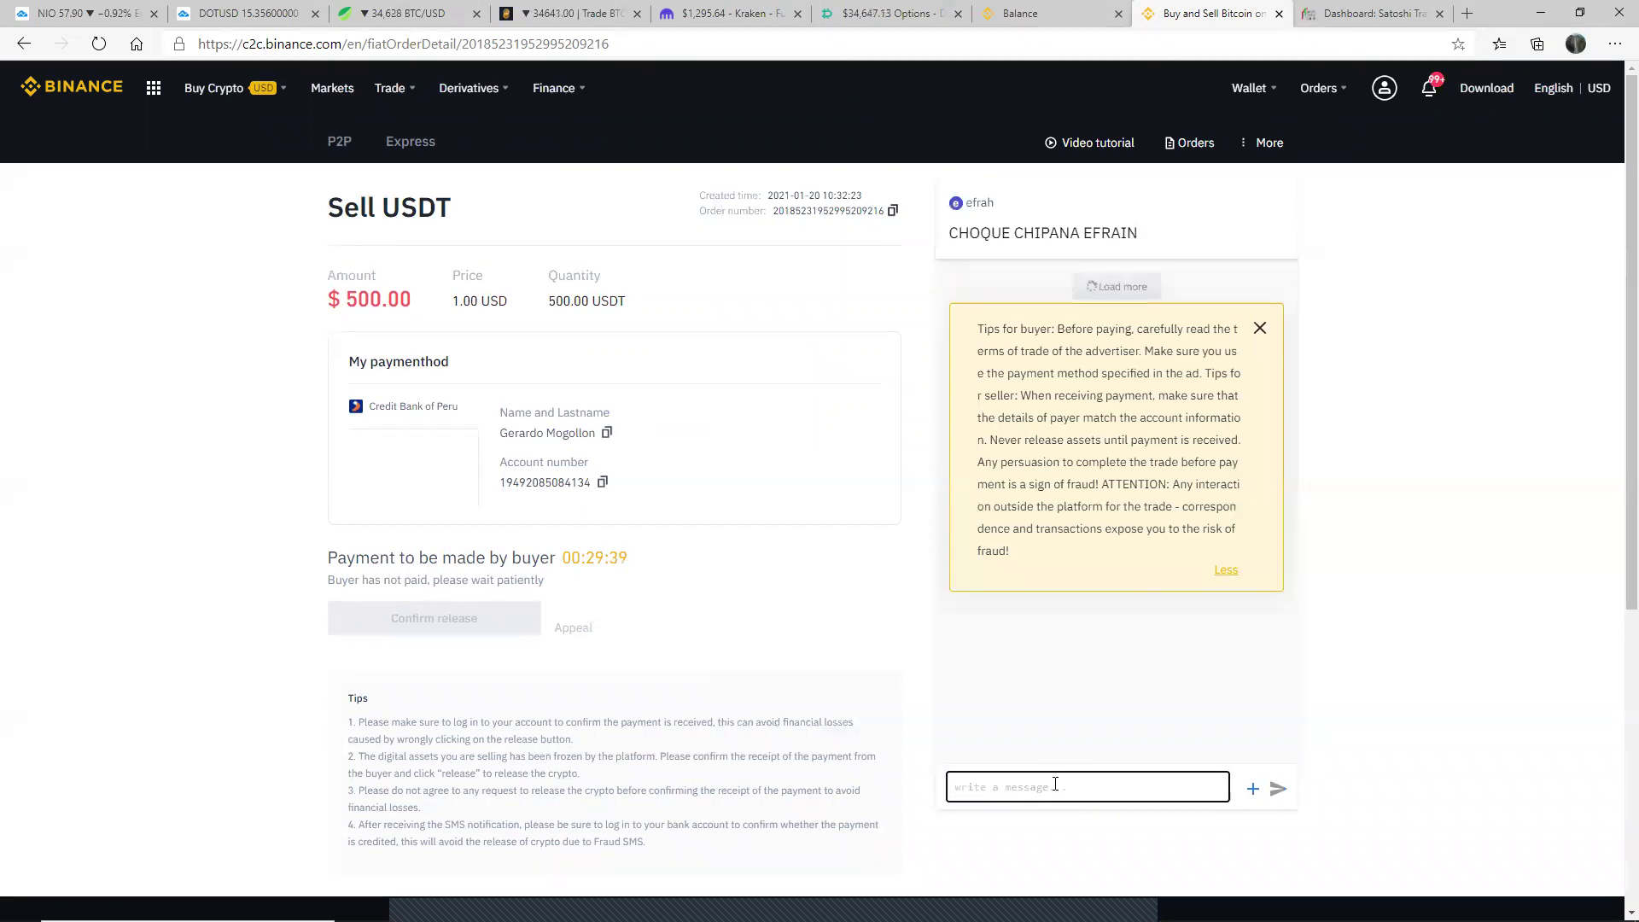
text(Recibie)
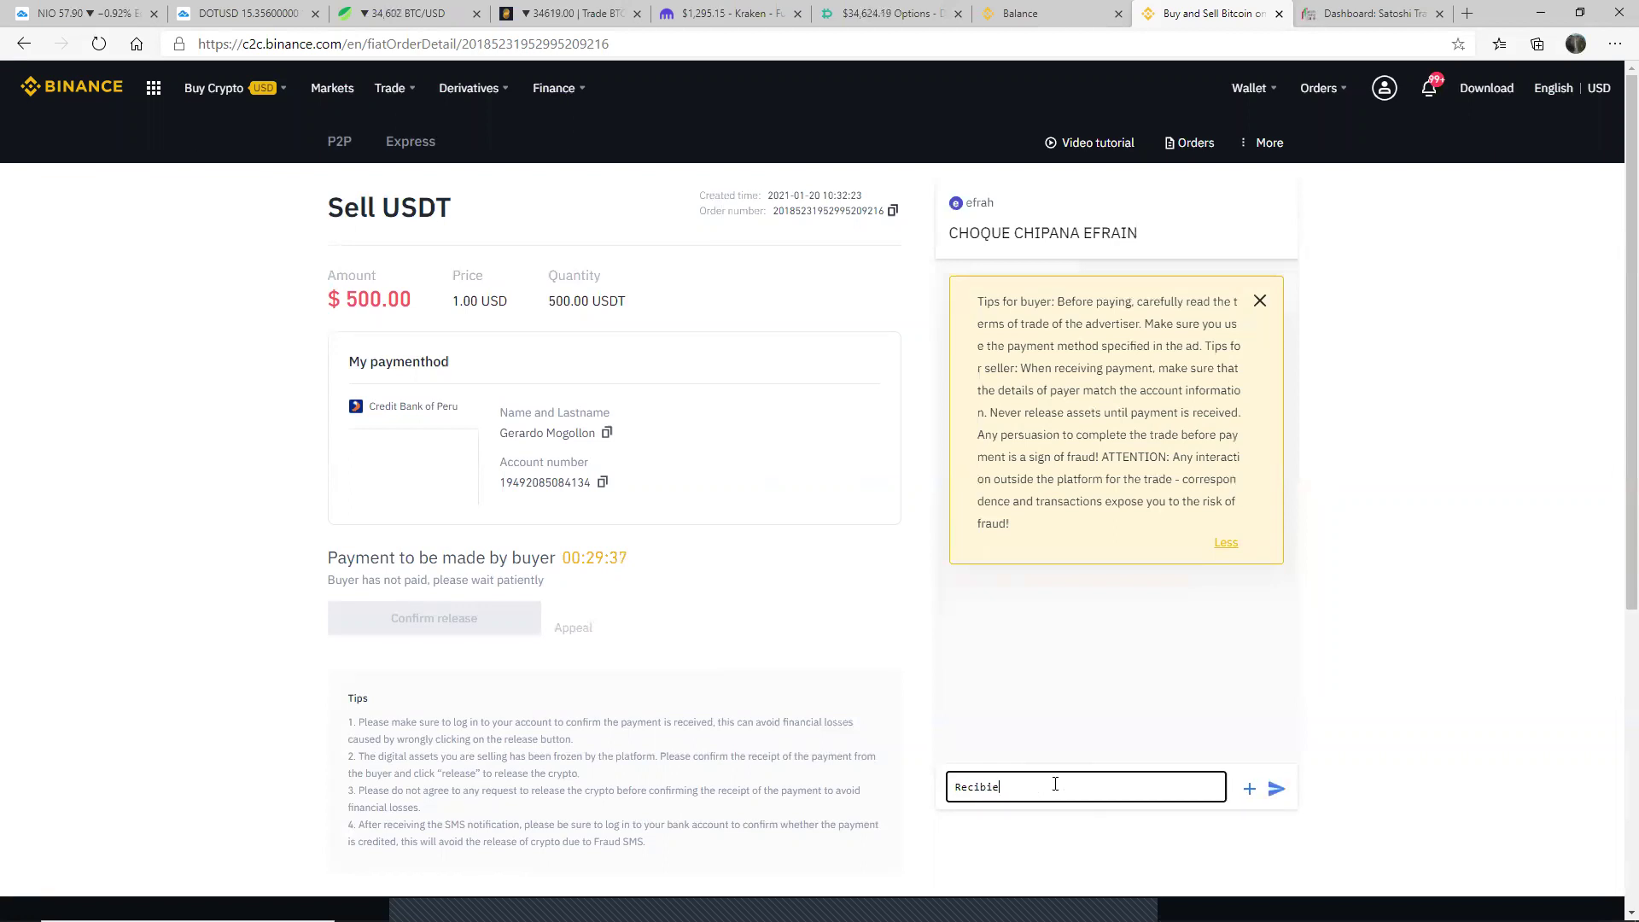
text(ndo por BCP USD)
Send the copied BCP AHORRO USD account details to the buyer in the chat, and dismiss the trading tips notice.
key(ctrl+a)
key(BackSpace)
key(ctrl+v)
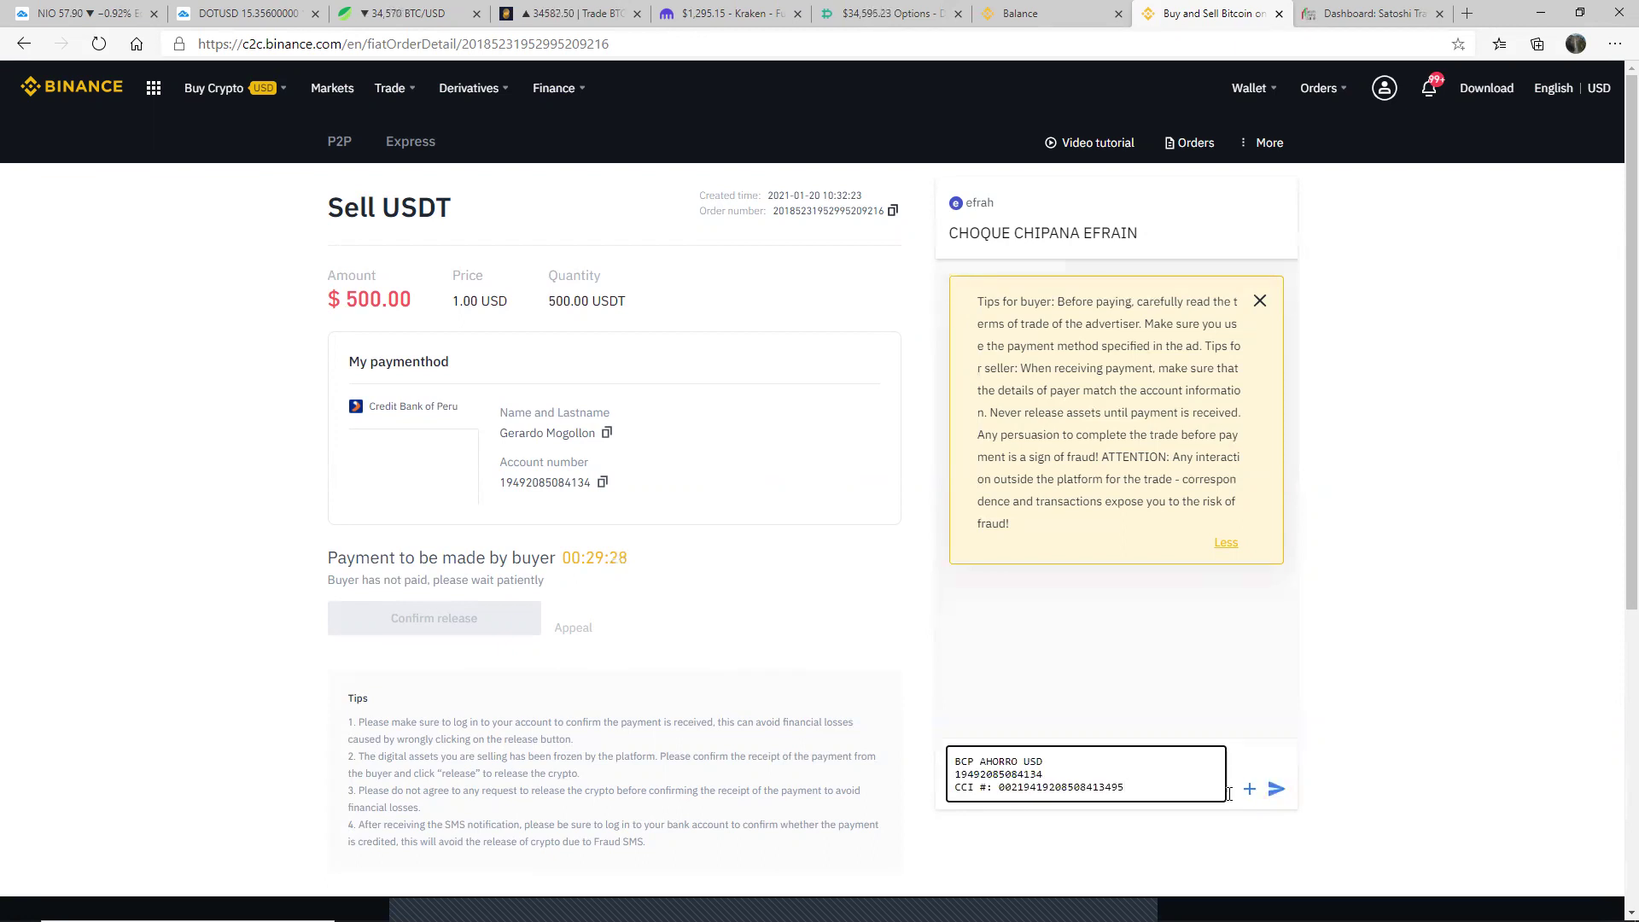
click(1276, 789)
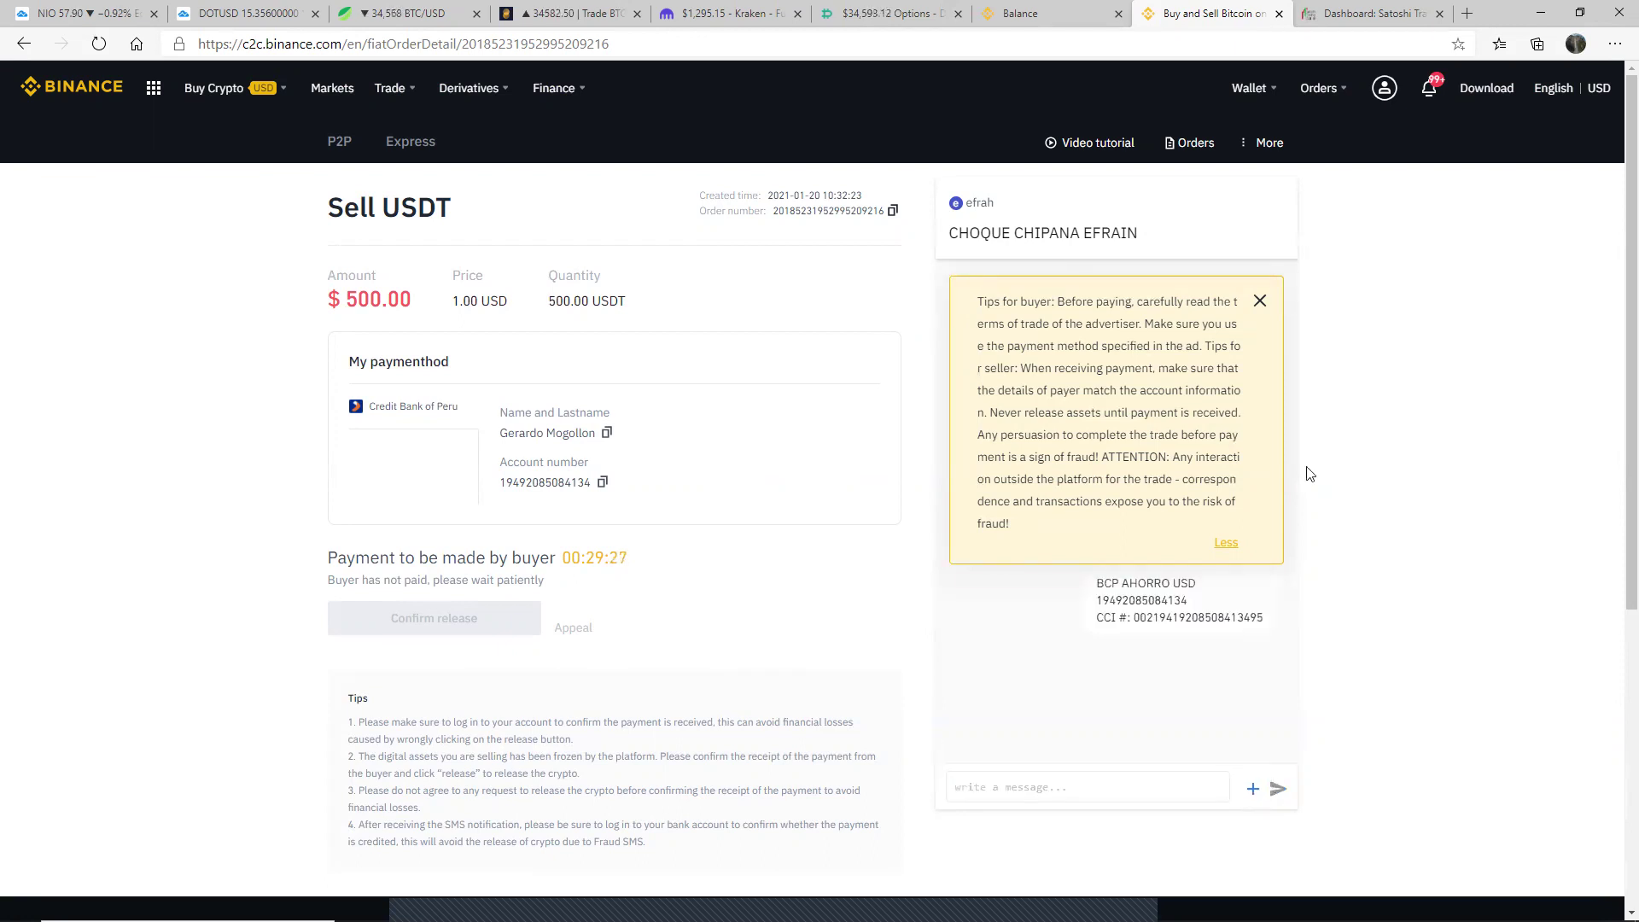
click(1260, 328)
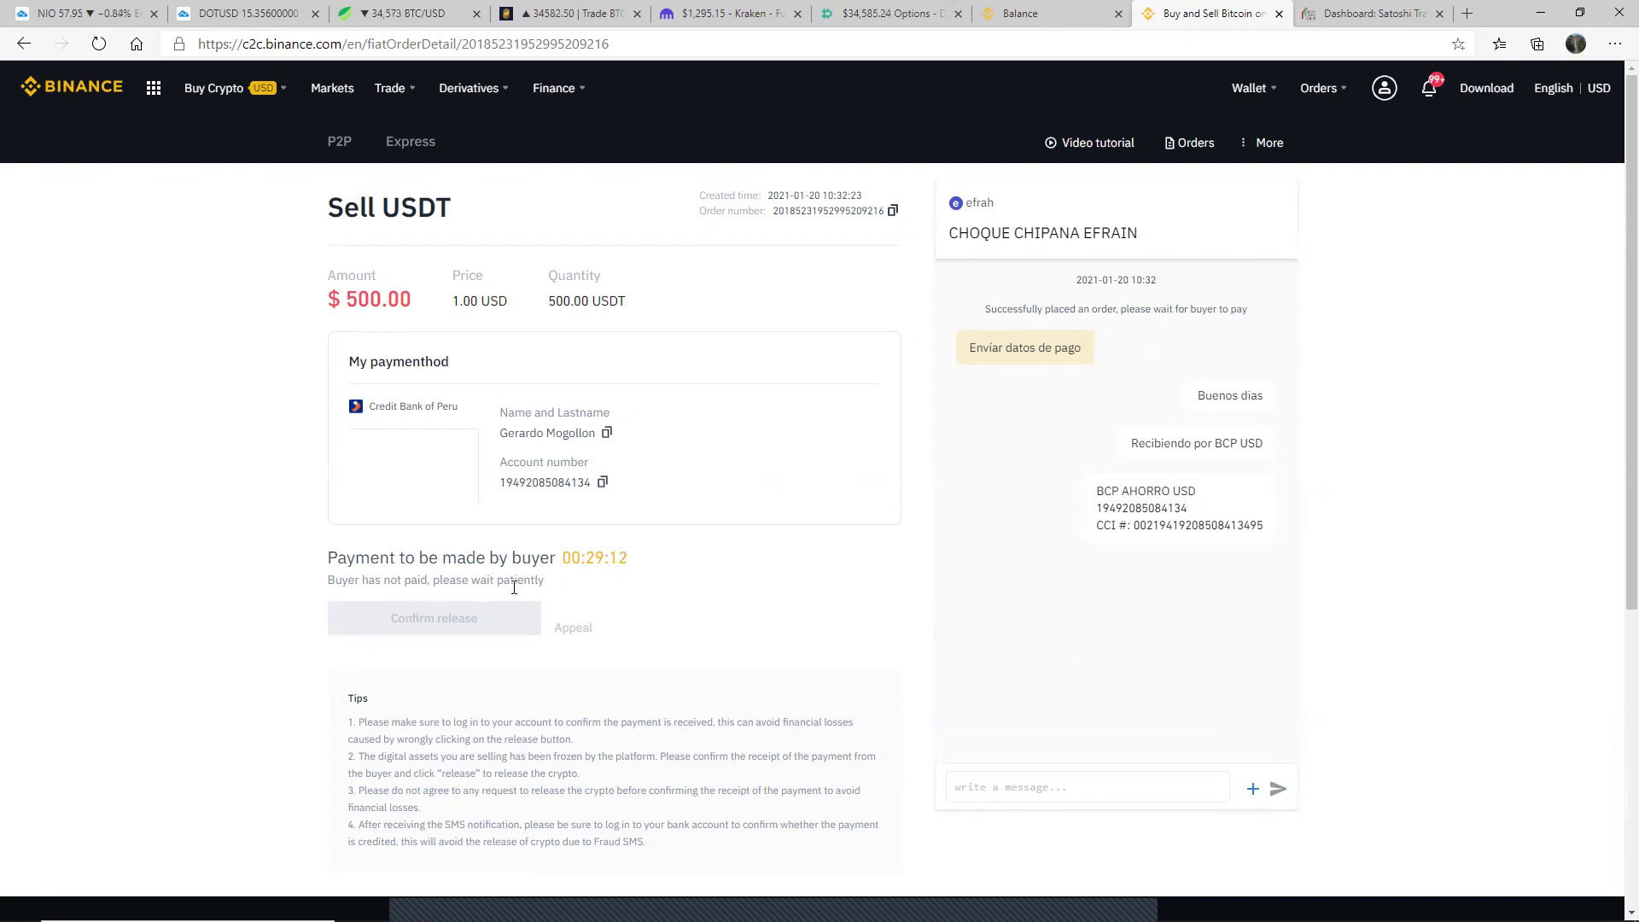
Check the order's payment status and the time left for the buyer to pay.
drag(555, 558, 328, 558)
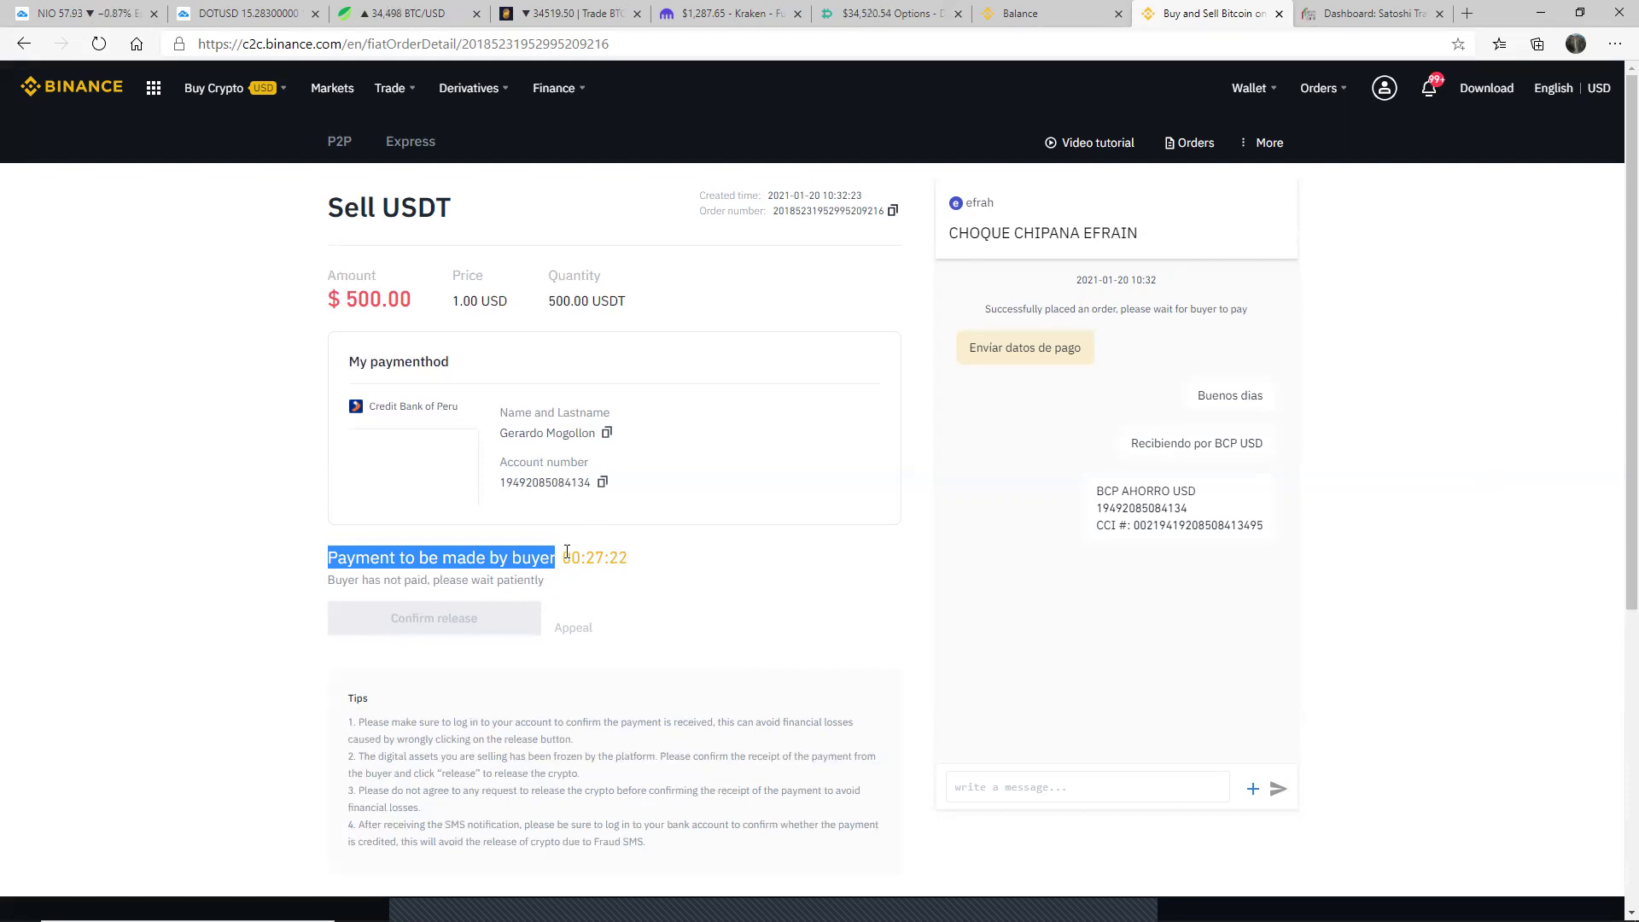
drag(553, 557, 706, 578)
click(707, 578)
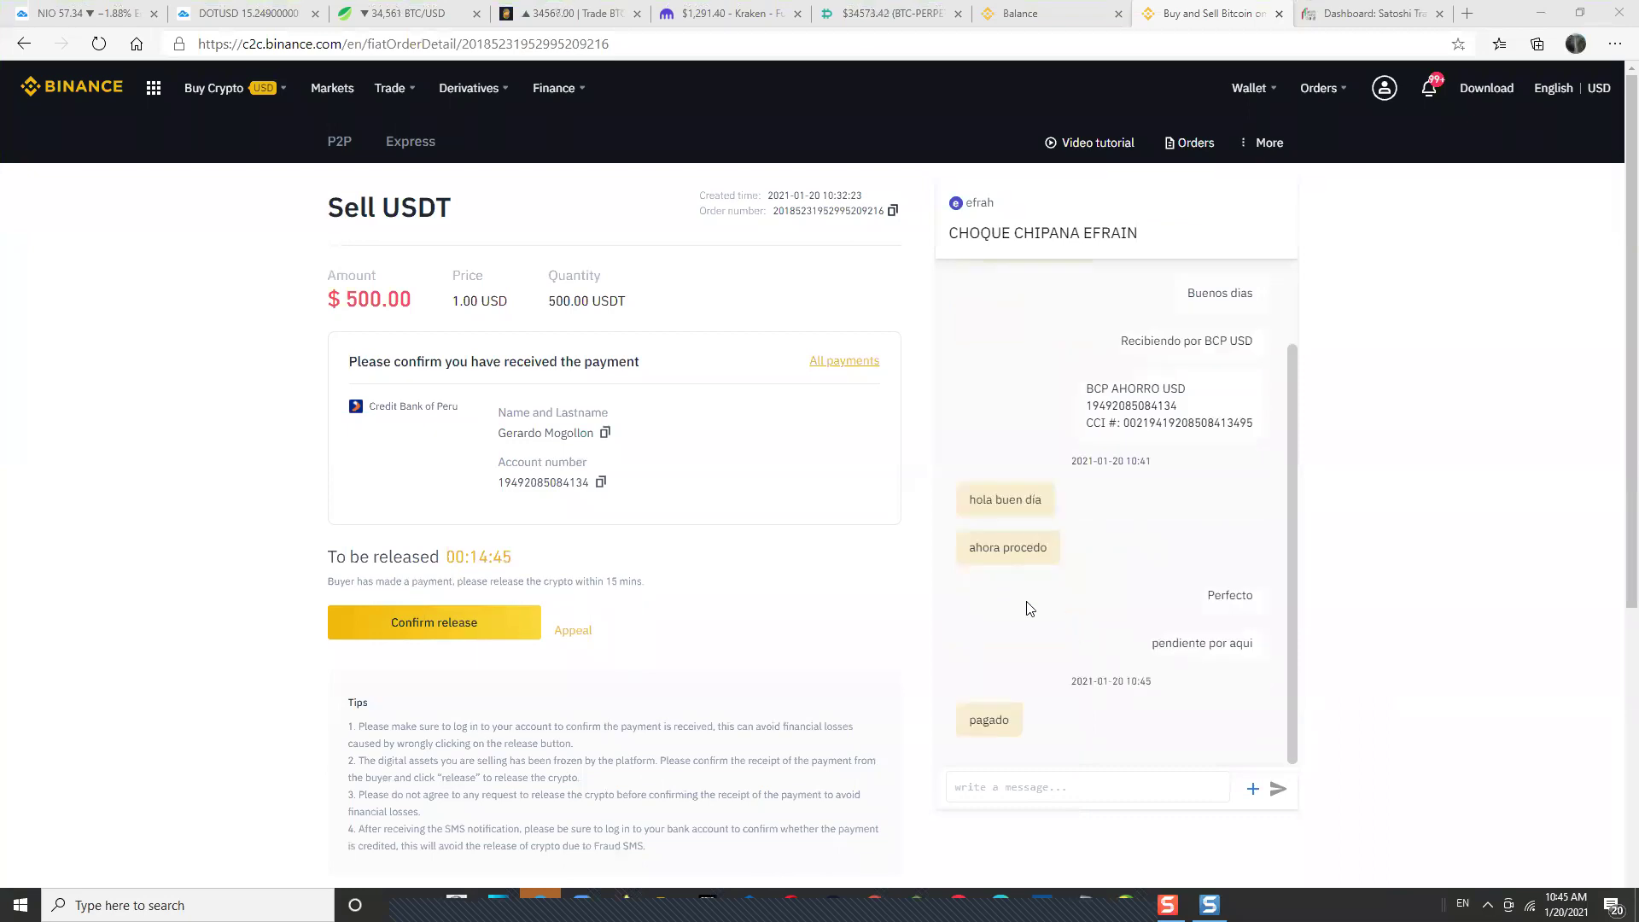
Reply to the buyer's payment message in the chat with "verificando" and "gracias".
click(1065, 787)
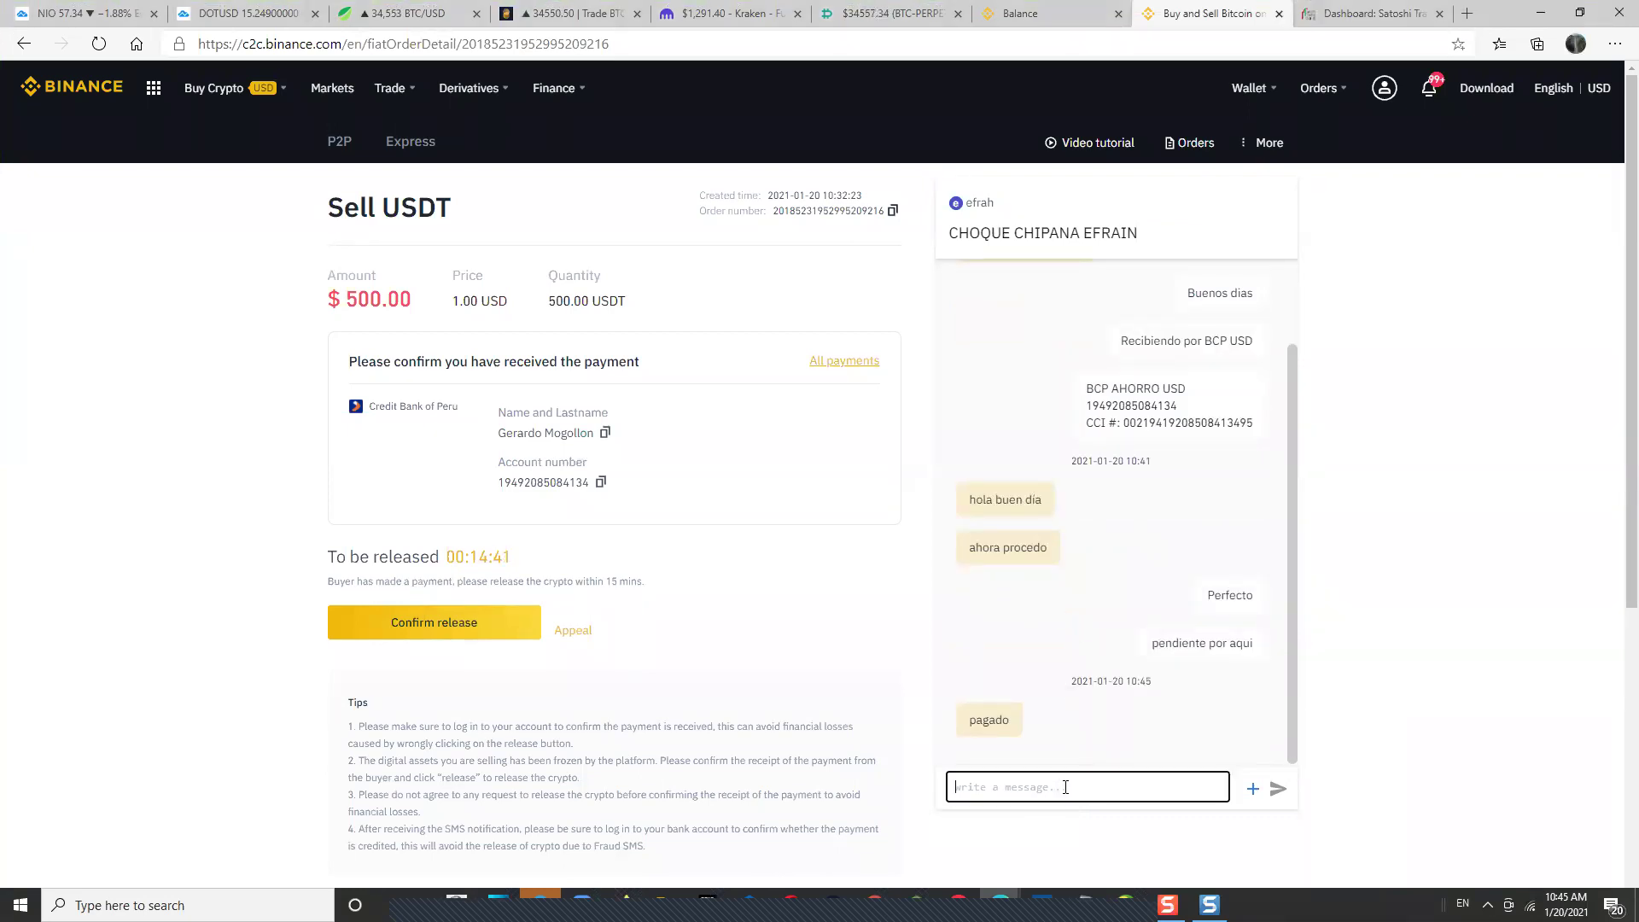
text(verif)
key(BackSpace)
text(cando)
key(Return)
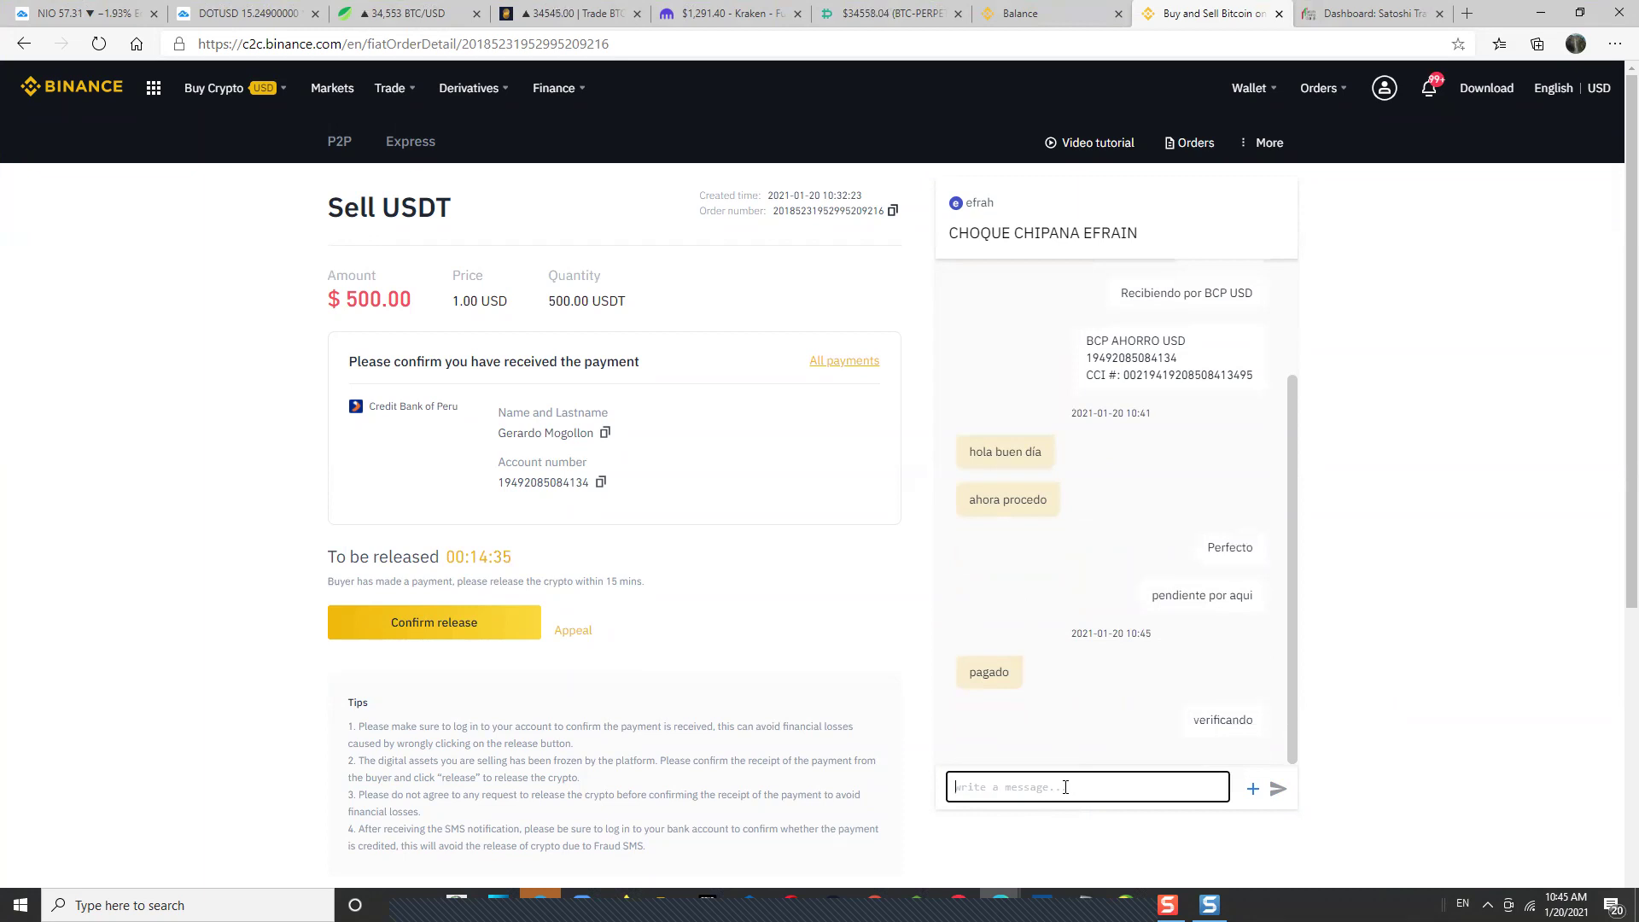
text(gracias)
key(Return)
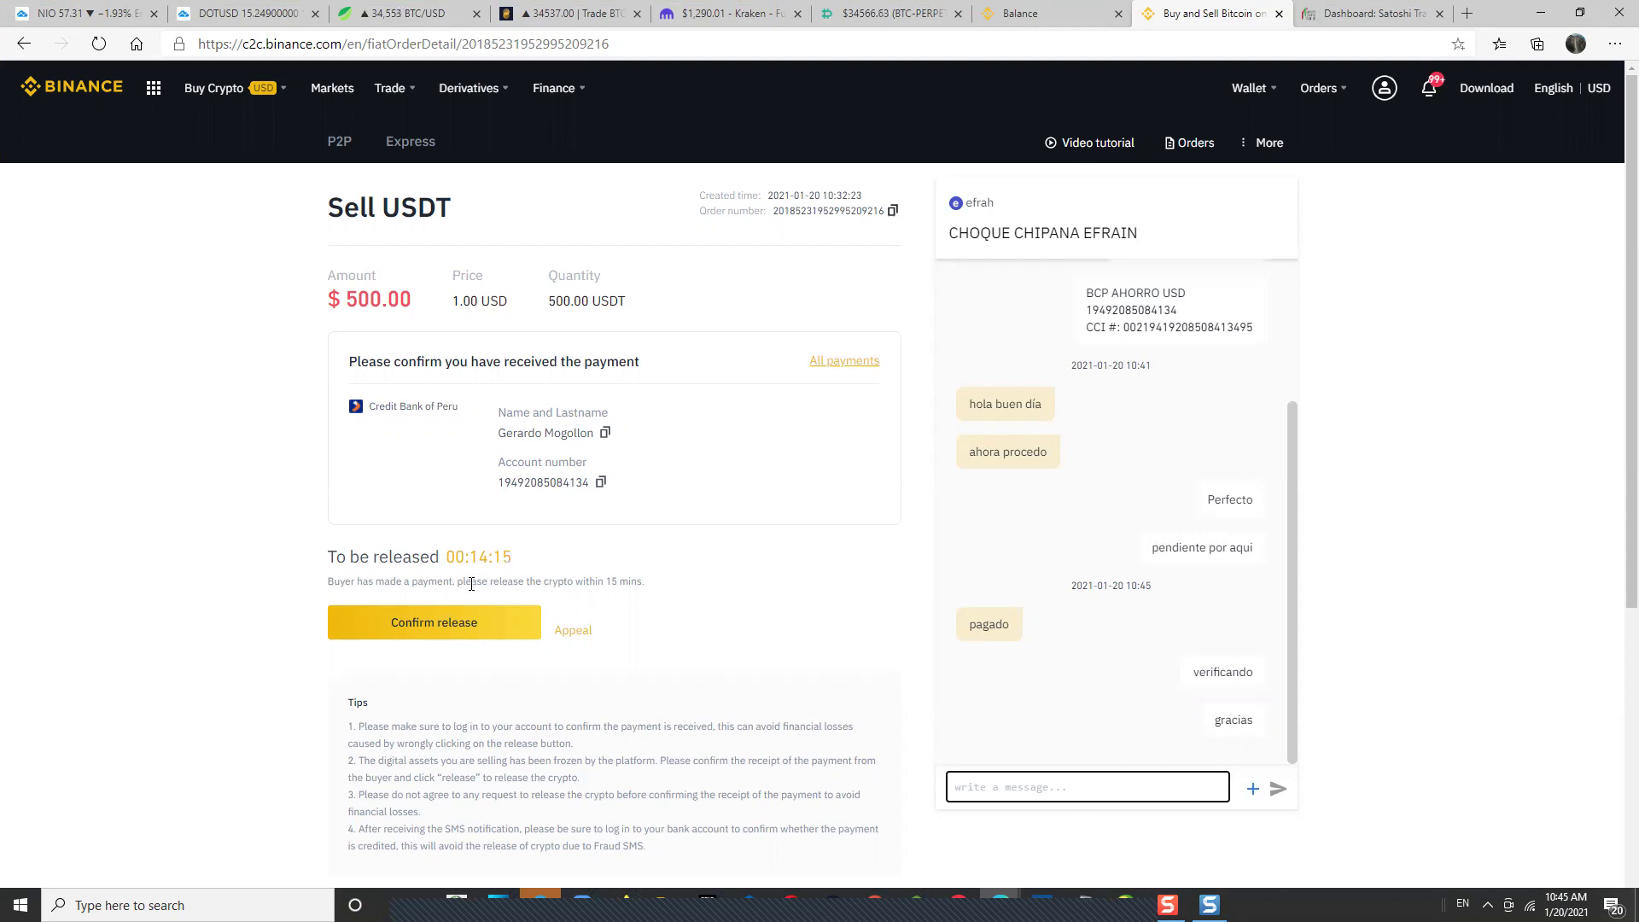
Confirm the release of the sold USDT, declaring that the payment was correct.
click(419, 624)
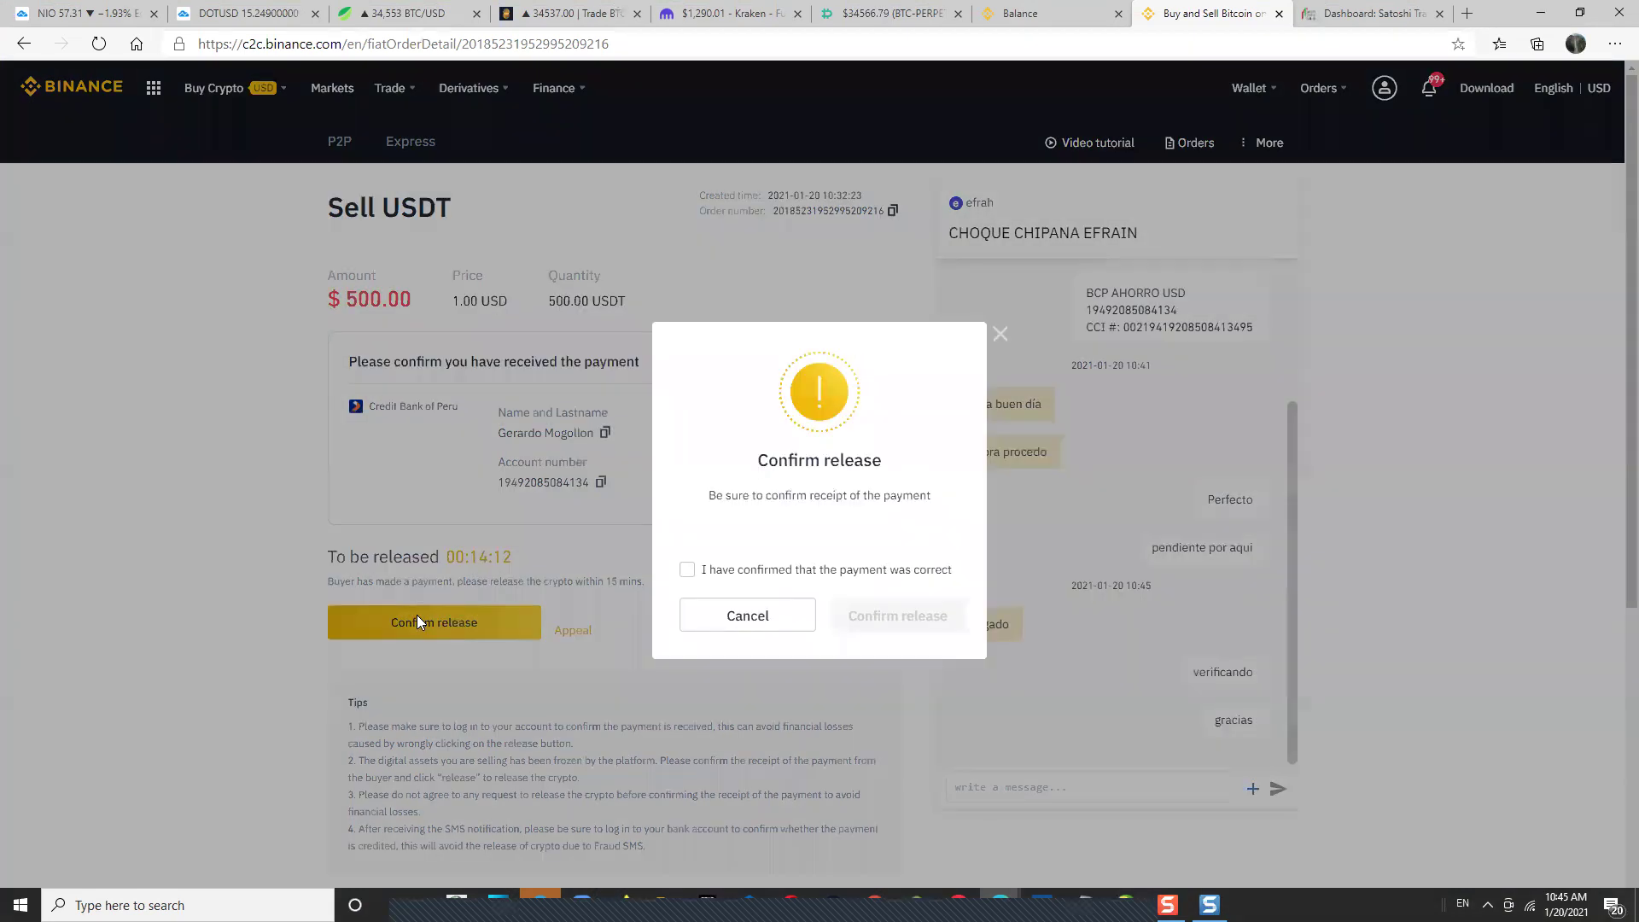
click(687, 572)
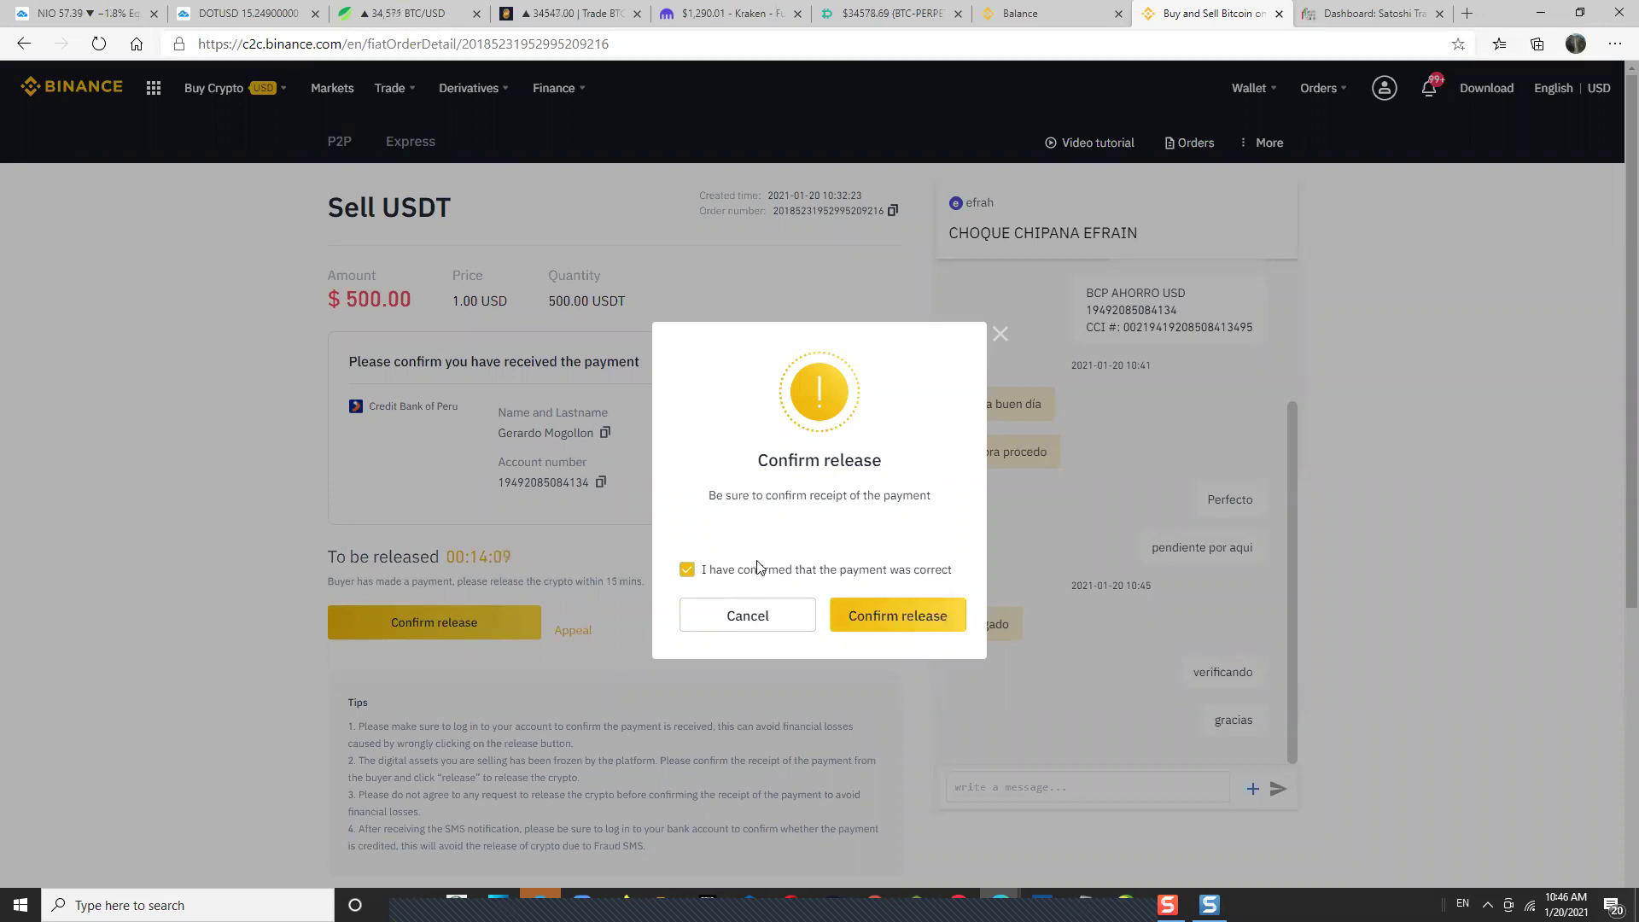
click(915, 617)
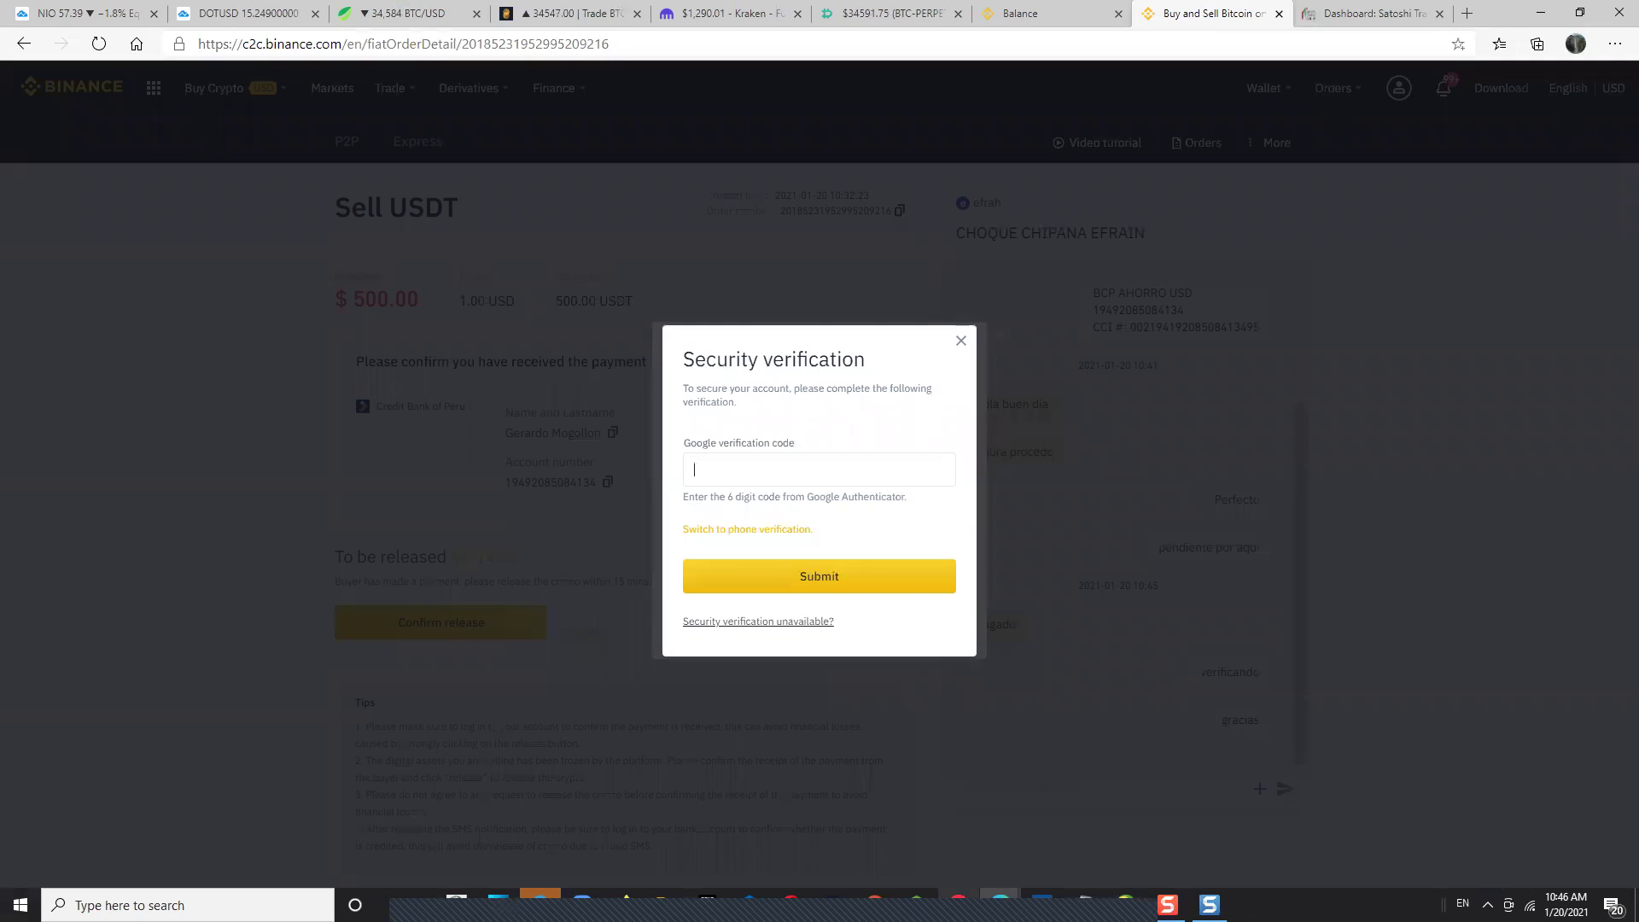
Copy the Binance.com token from Twilio Authy, paste it as the Google verification code and submit the security verification.
click(958, 904)
click(1033, 221)
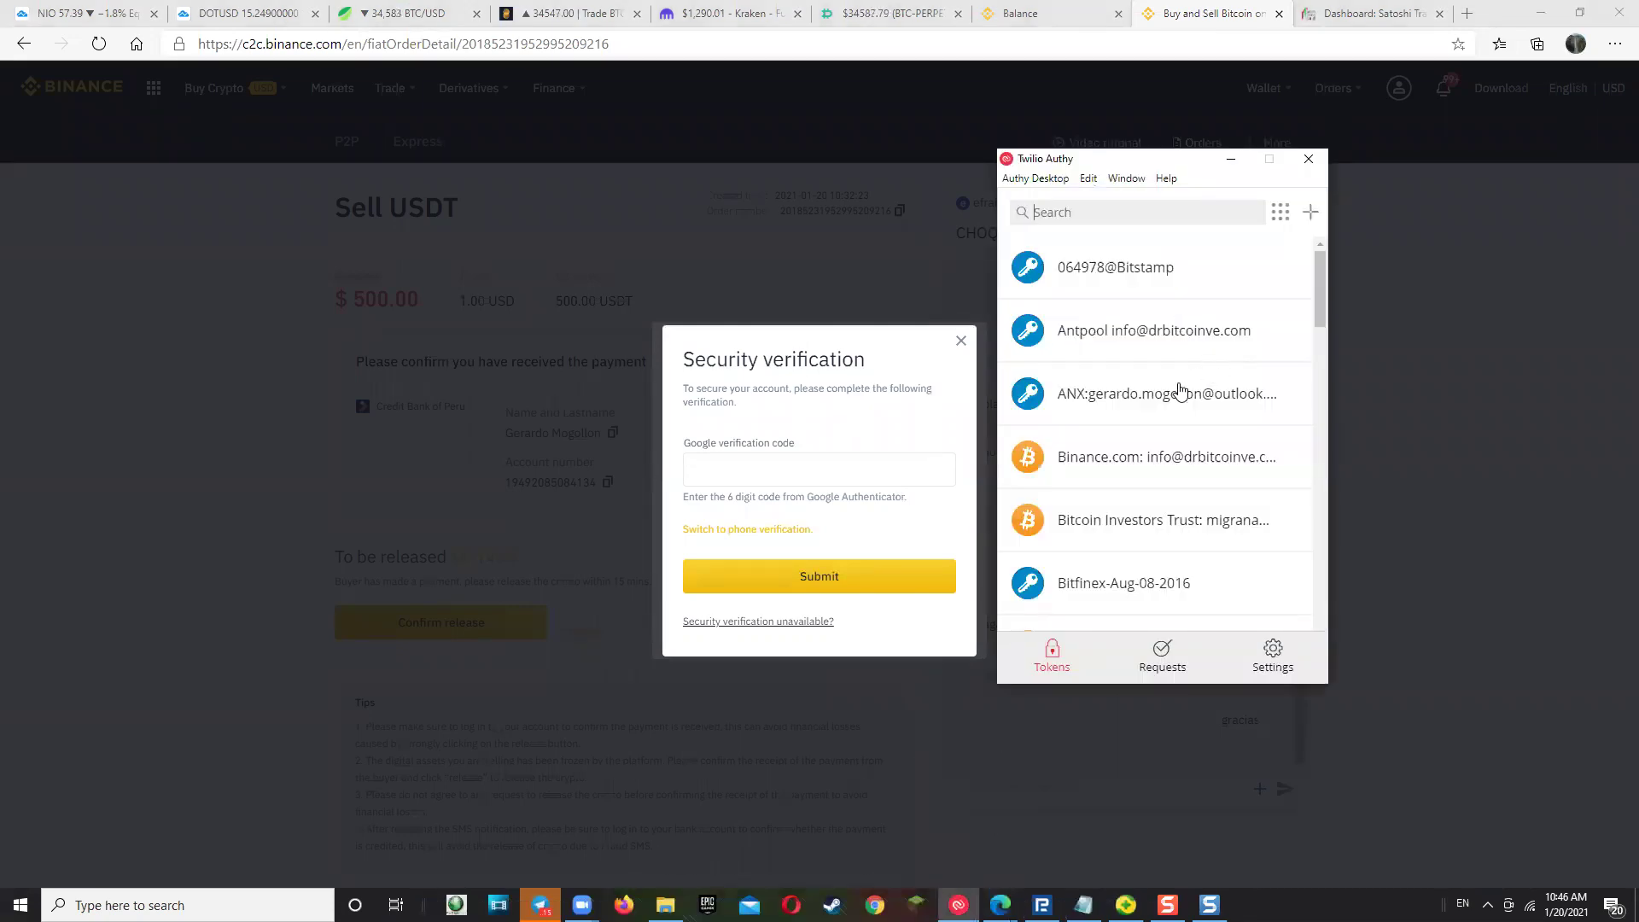
click(1126, 458)
click(1292, 596)
click(714, 468)
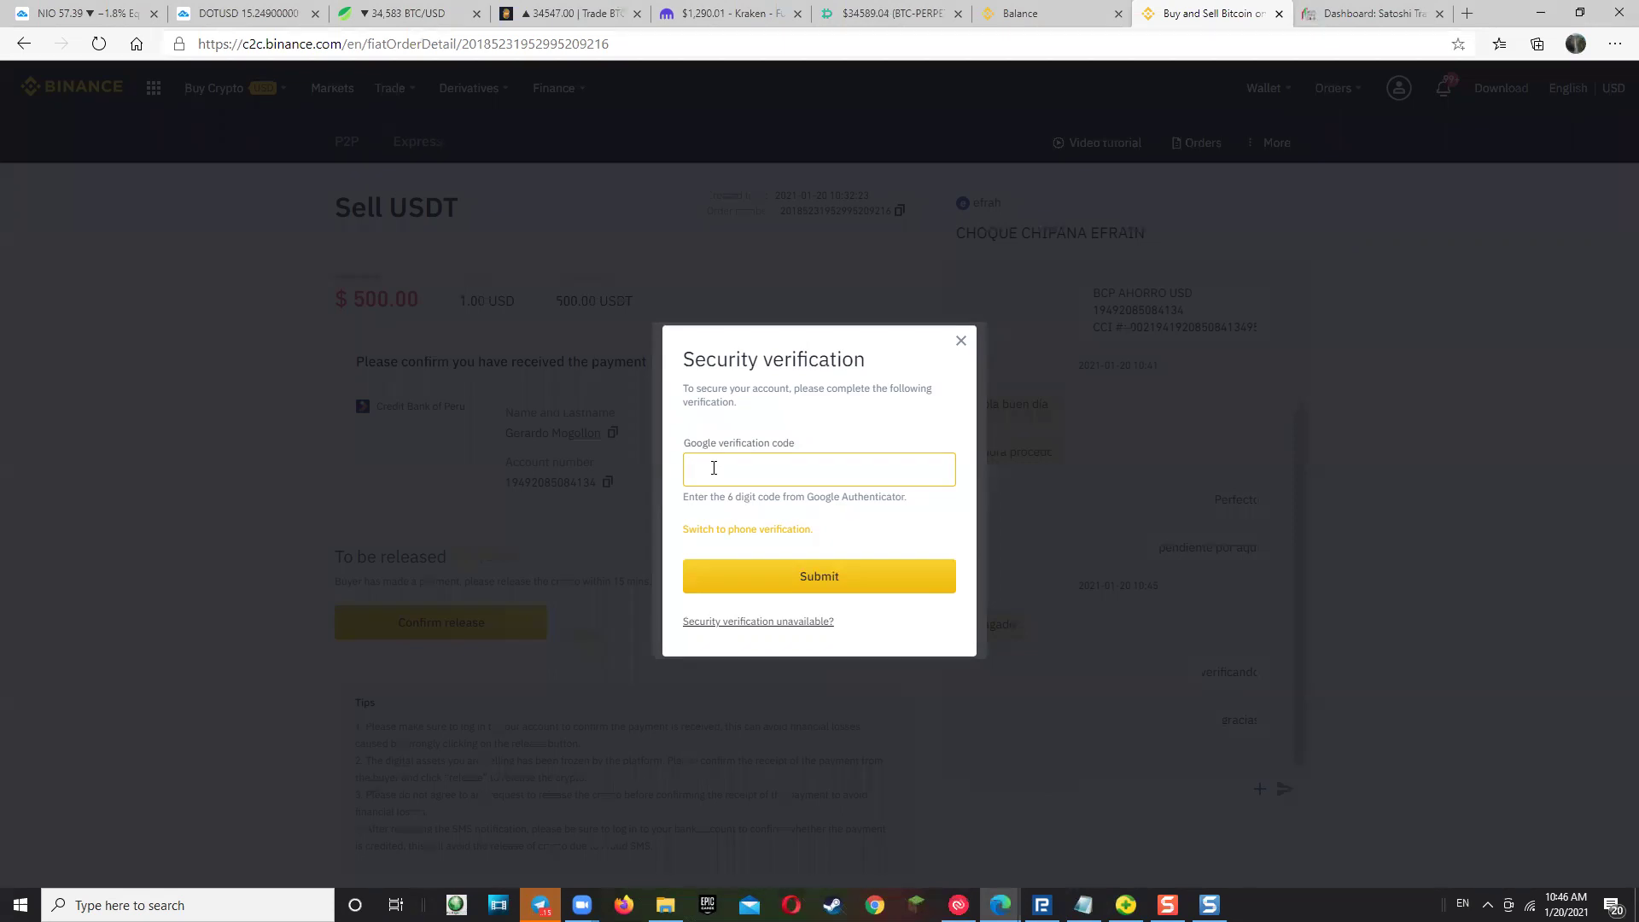
right_click(714, 468)
click(754, 636)
click(805, 565)
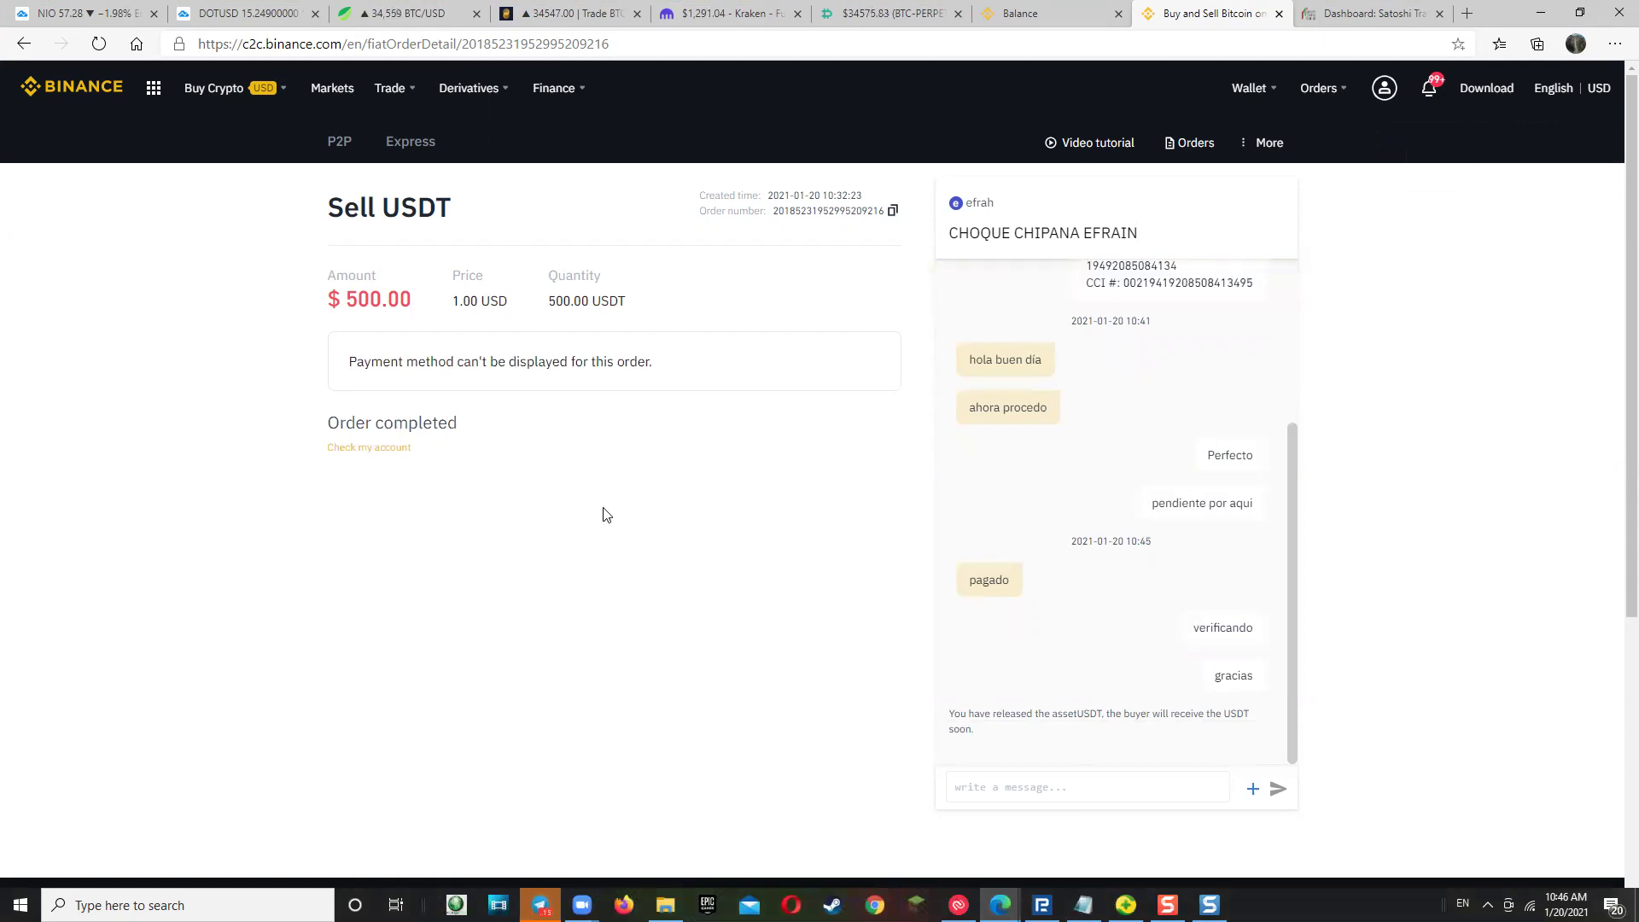
scroll(604, 510, down, 5)
scroll(605, 510, up, 5)
scroll(1566, 618, down, 5)
scroll(1569, 618, up, 5)
scroll(743, 488, down, 5)
scroll(730, 489, up, 2)
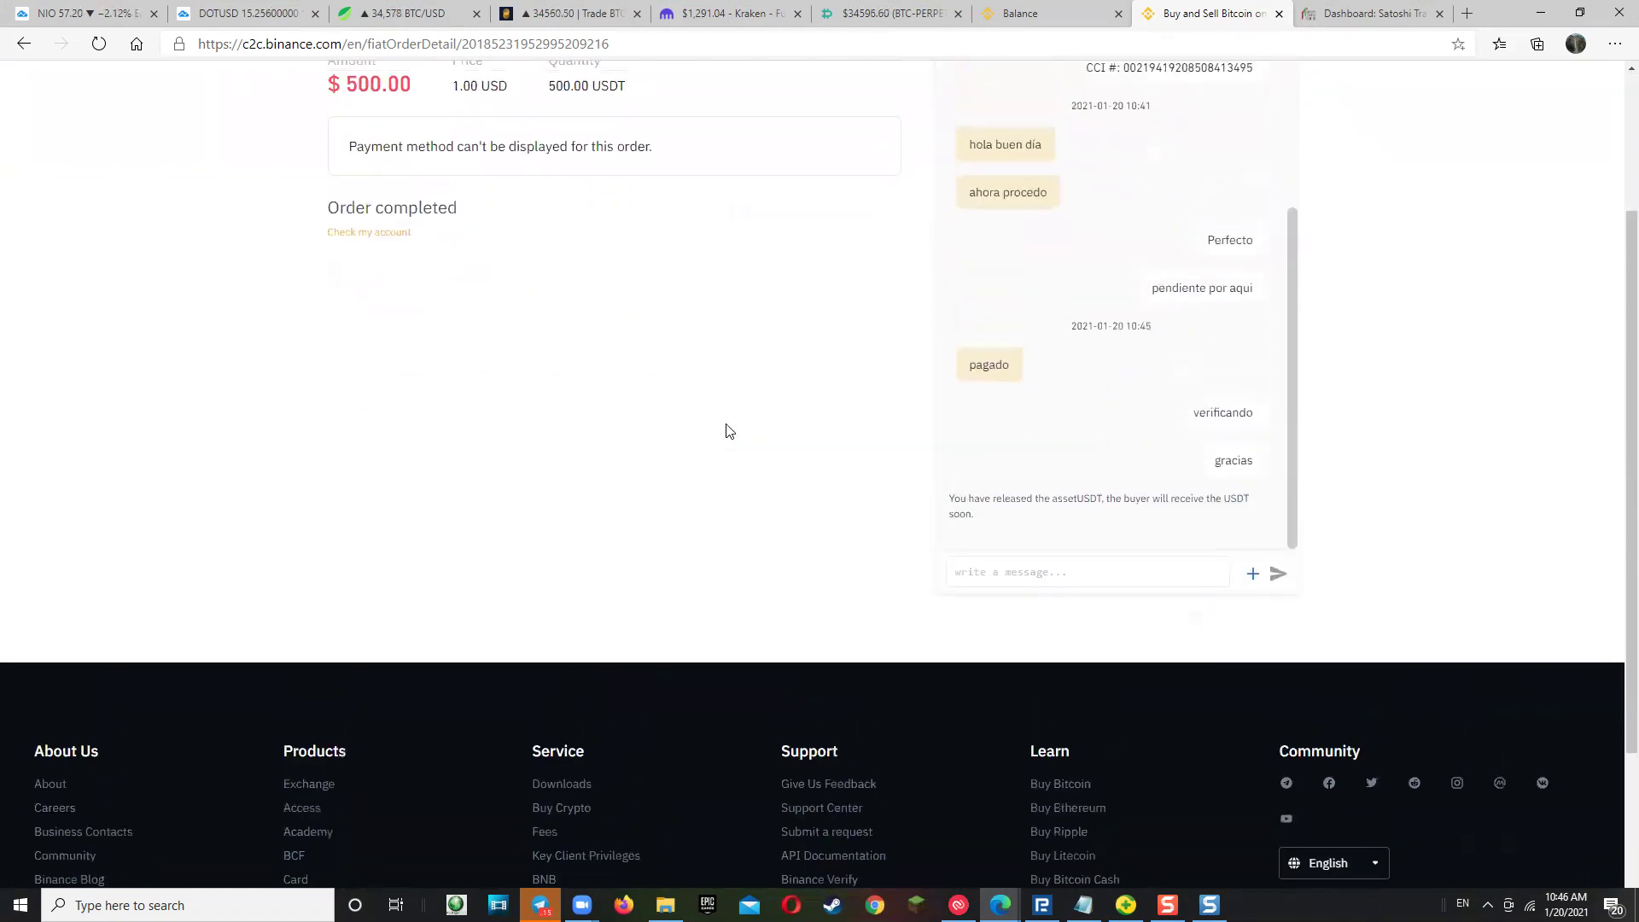
scroll(726, 431, up, 3)
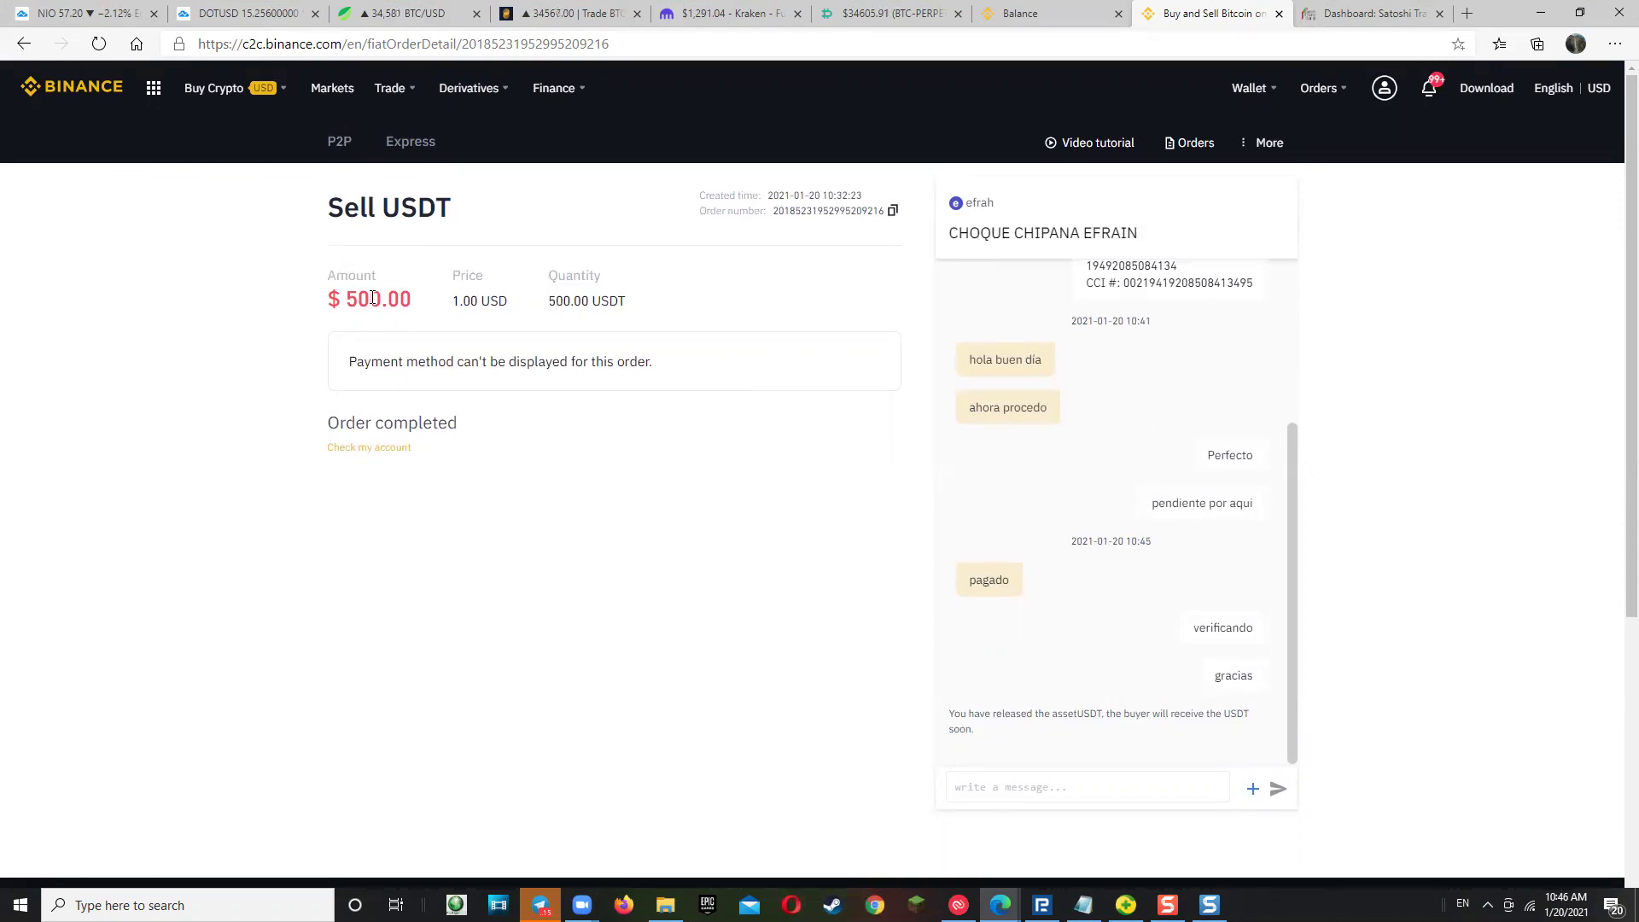
Open the P2P wallet from the completed order, reveal the hidden balances and check the available USDT.
click(373, 449)
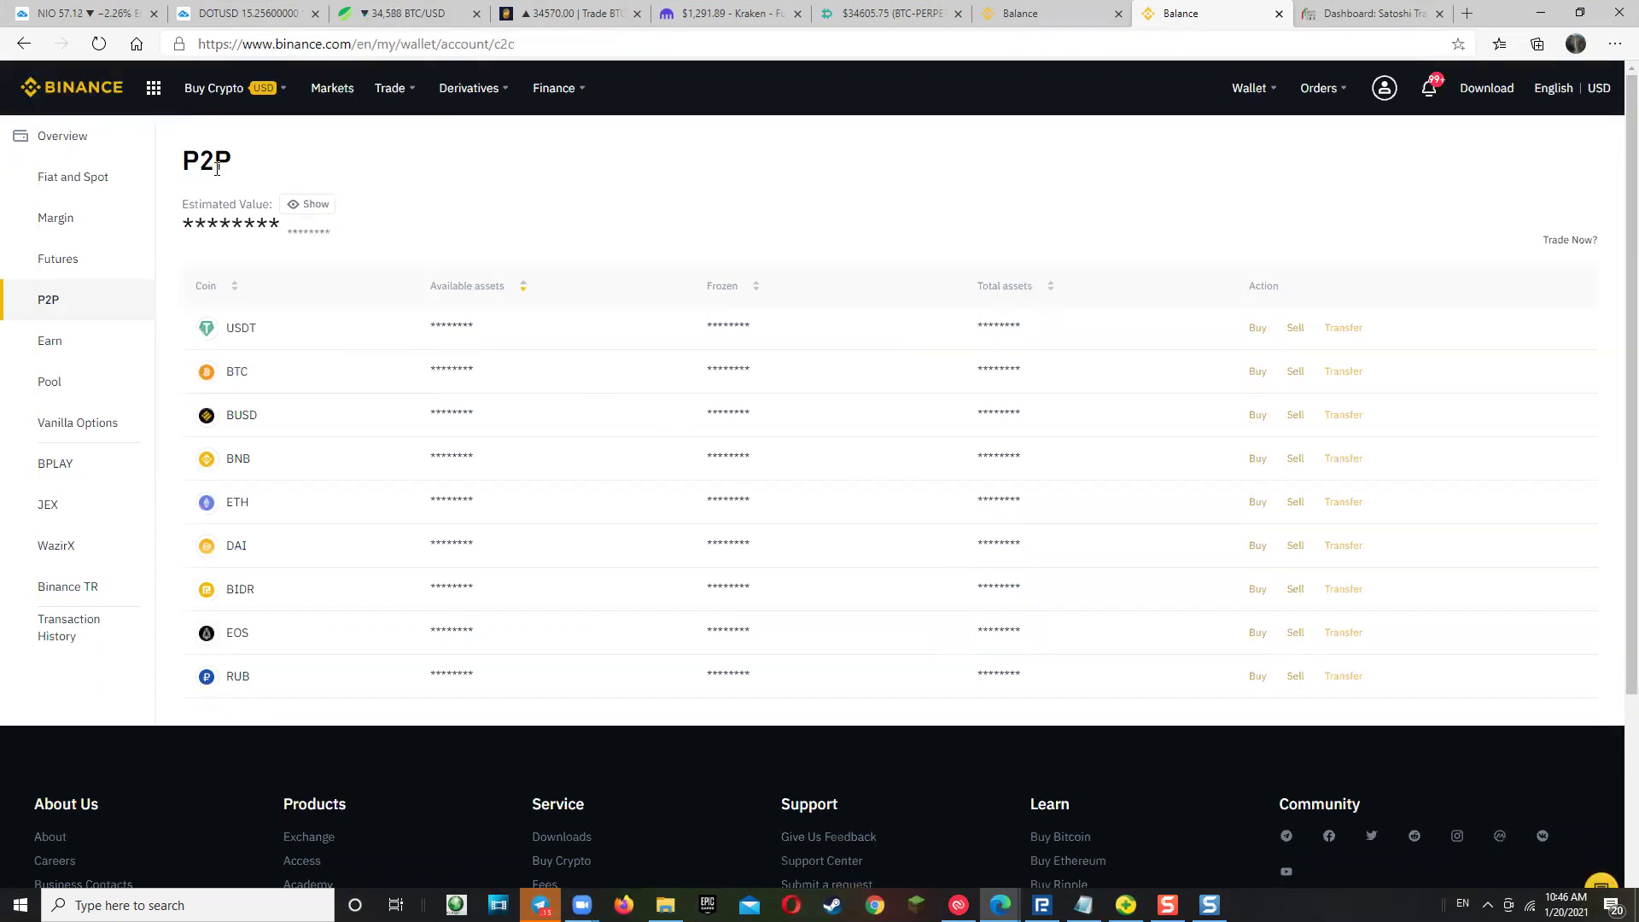
click(302, 207)
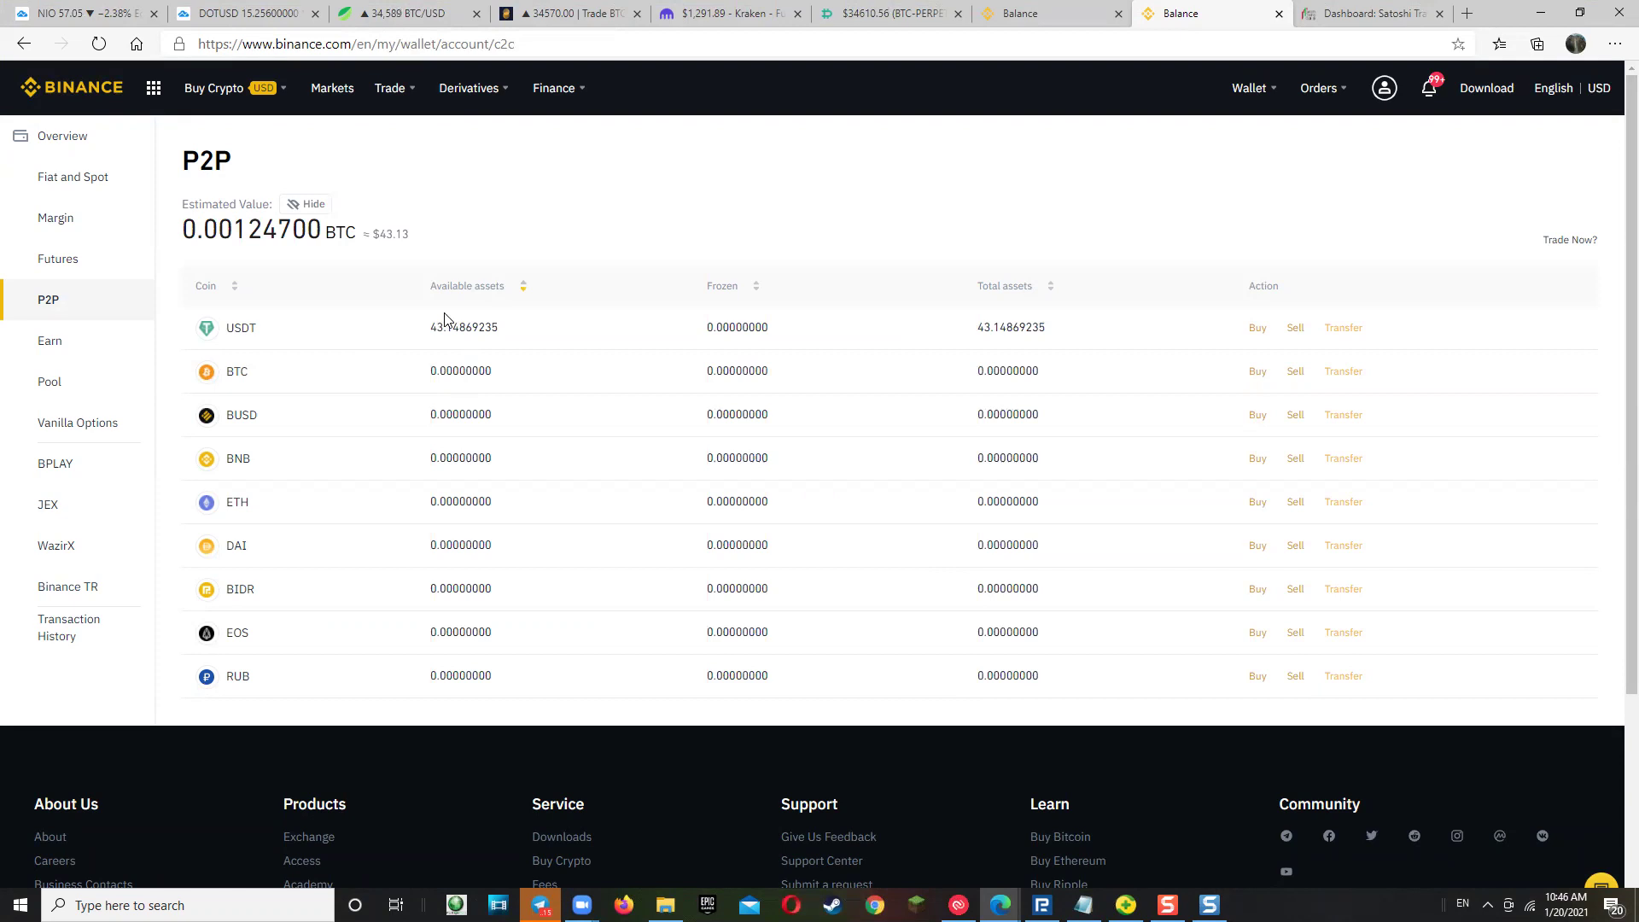
drag(431, 327, 500, 327)
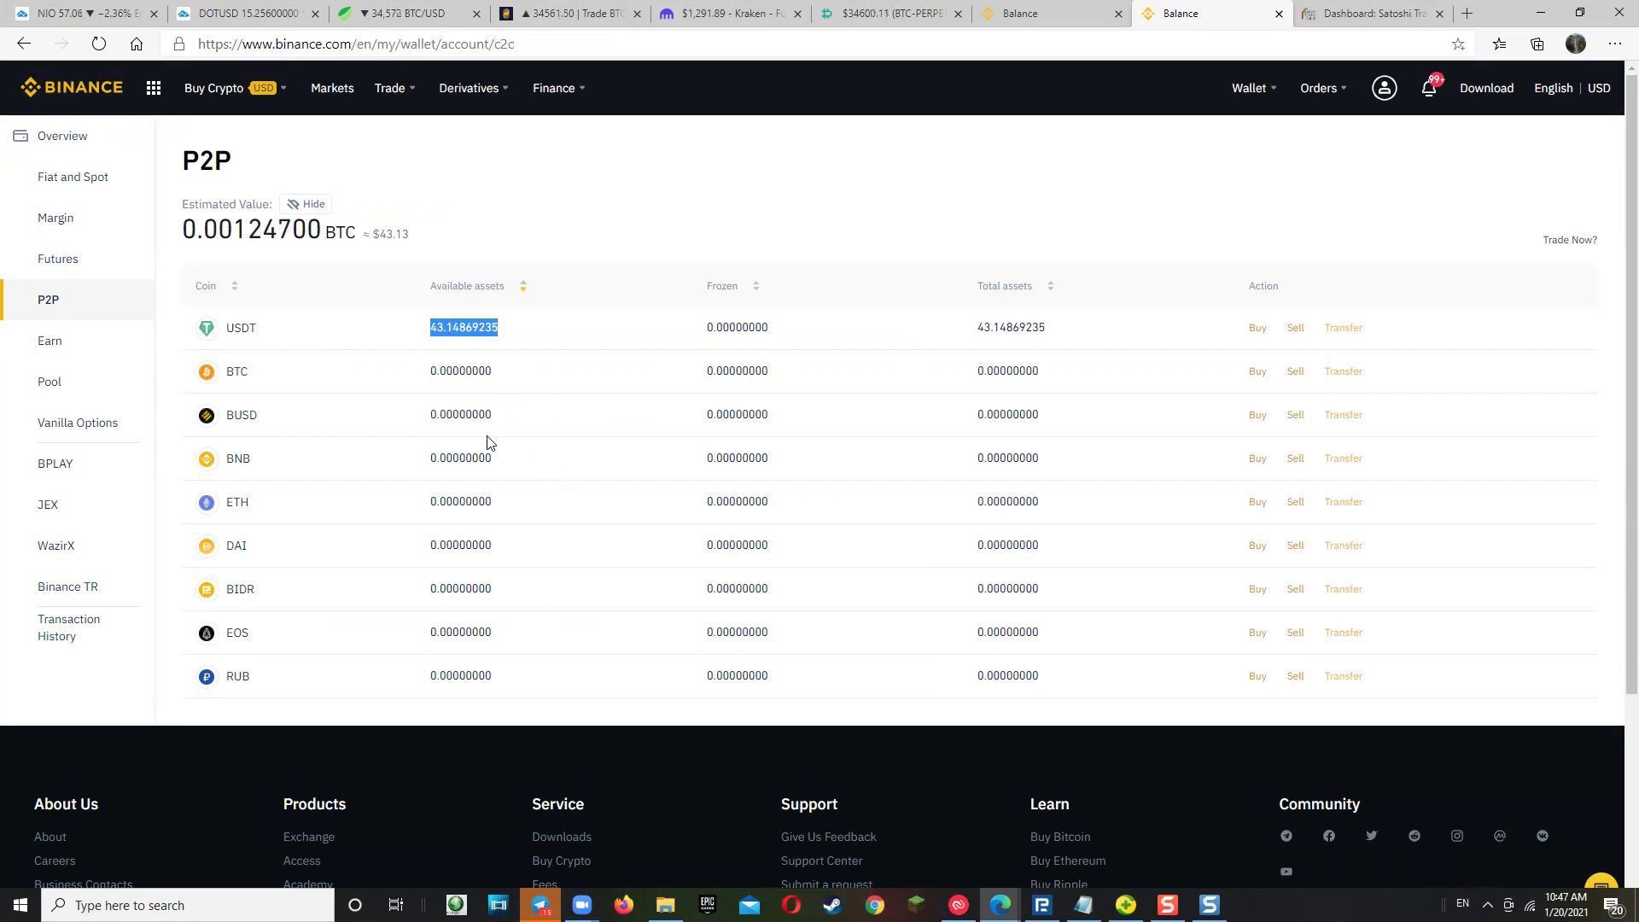
Open the P2P sell offers for USDT, set the fiat currency to VES and accept the risk notice.
click(1295, 329)
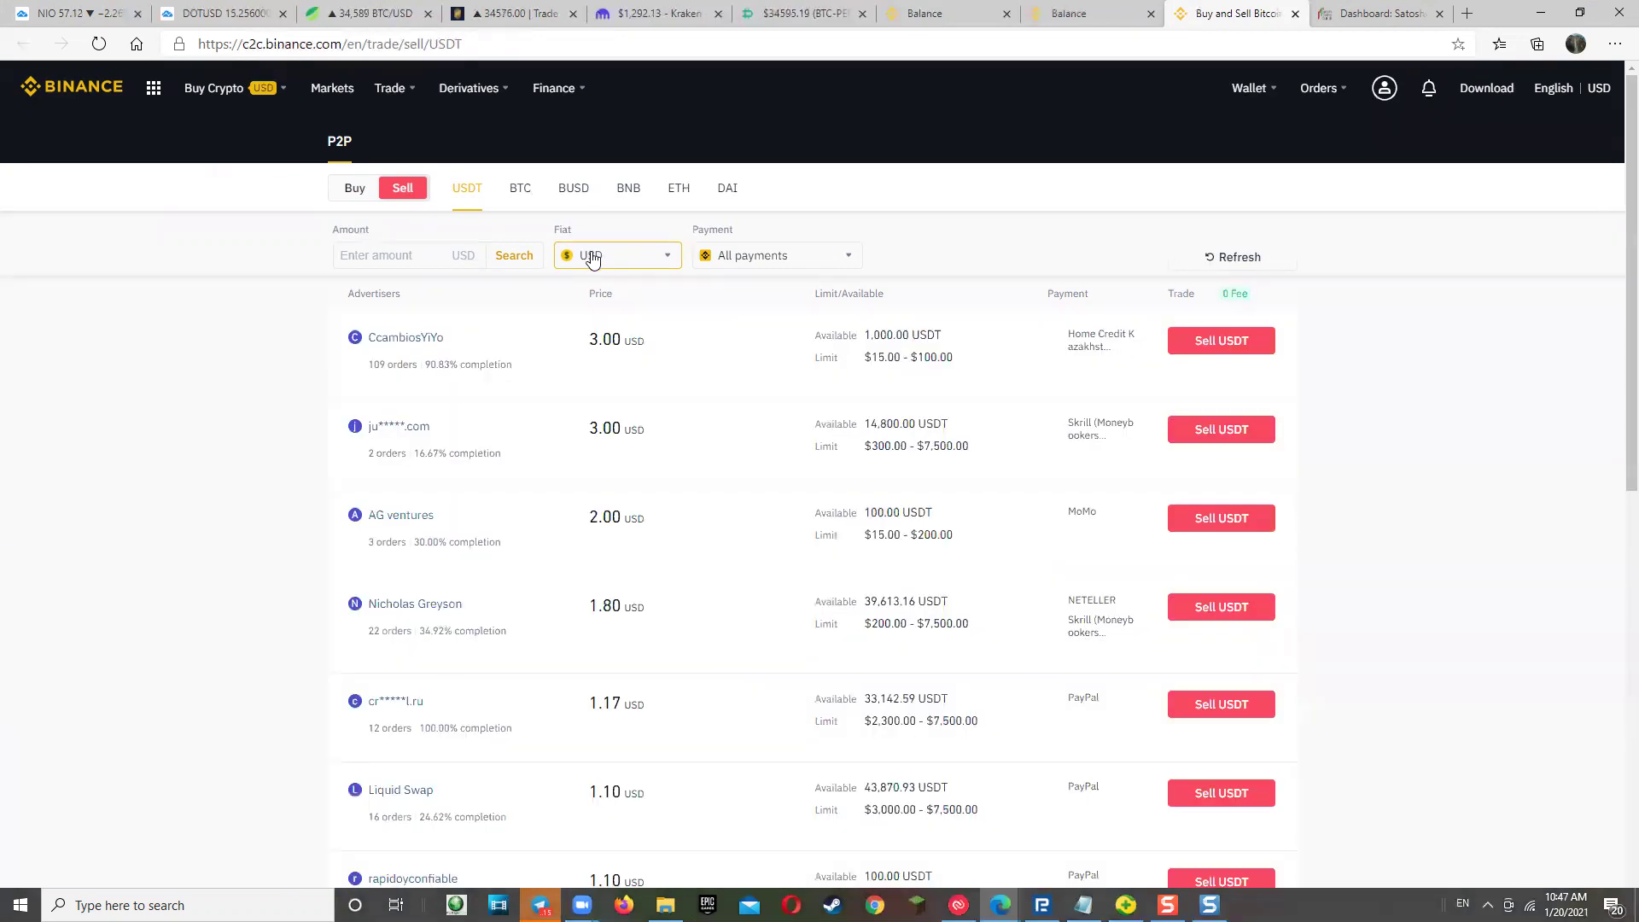
click(667, 258)
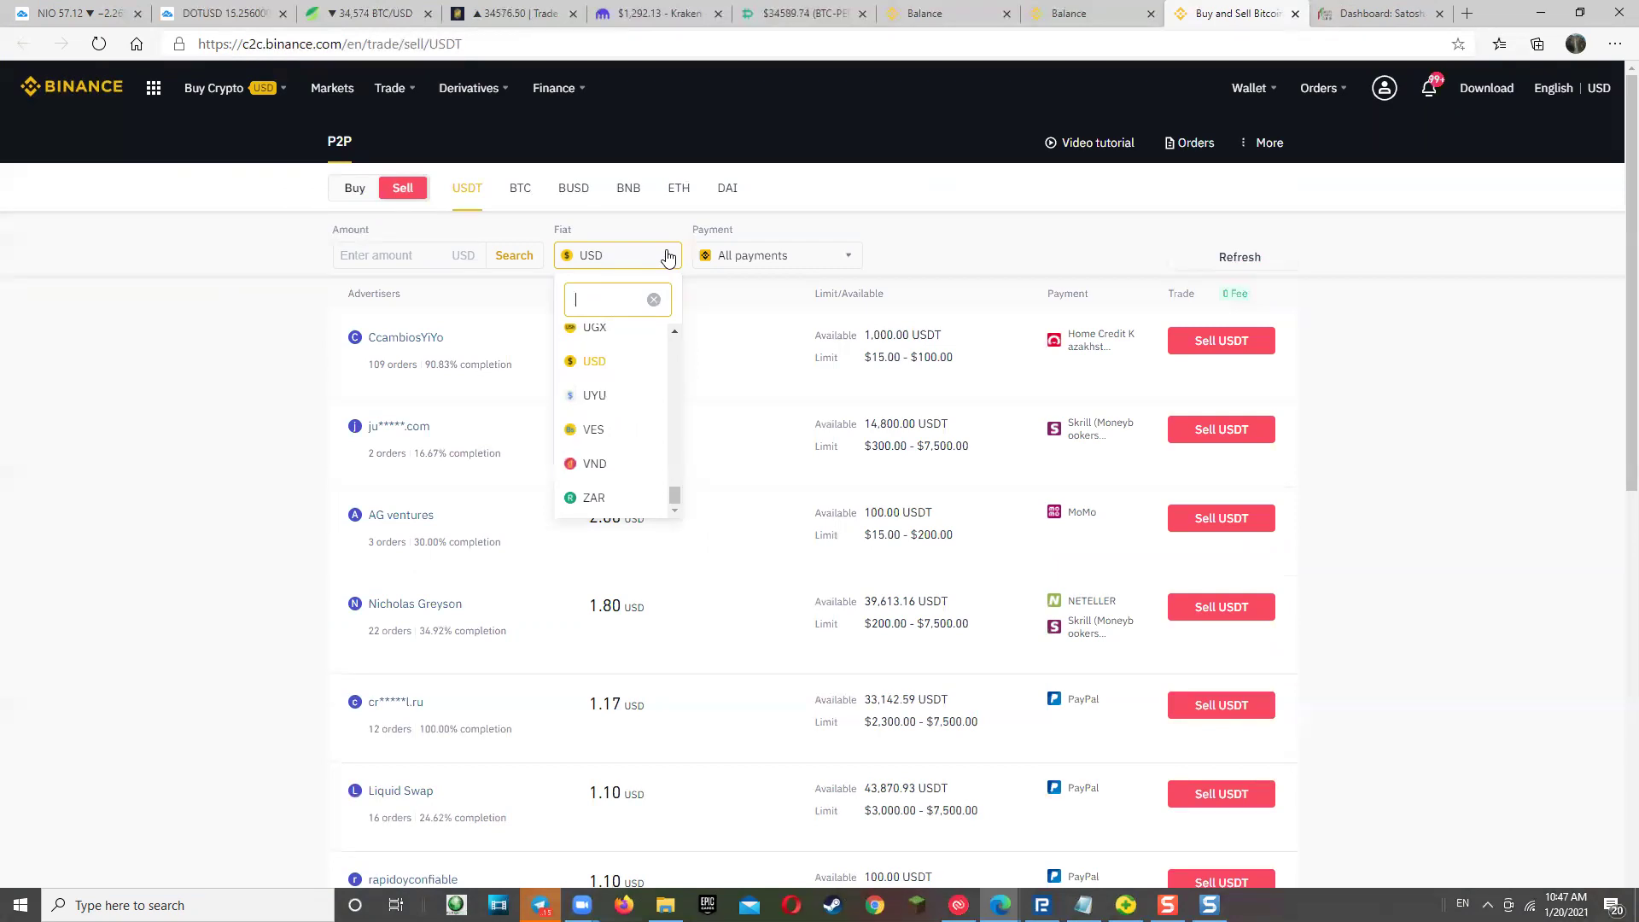
text(ves)
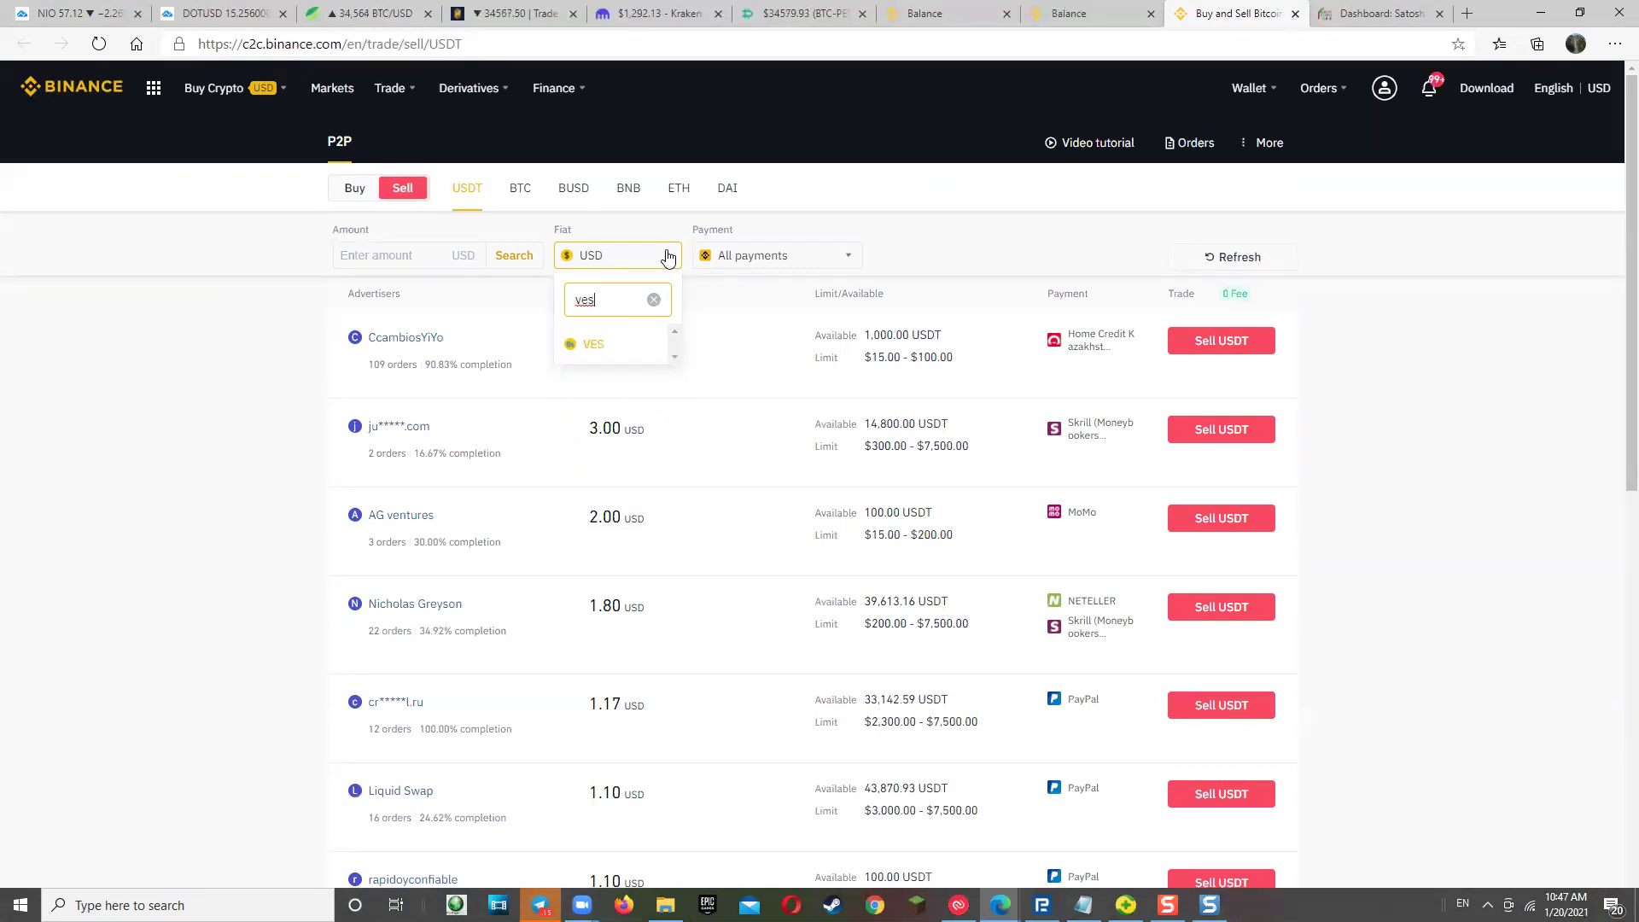
click(593, 344)
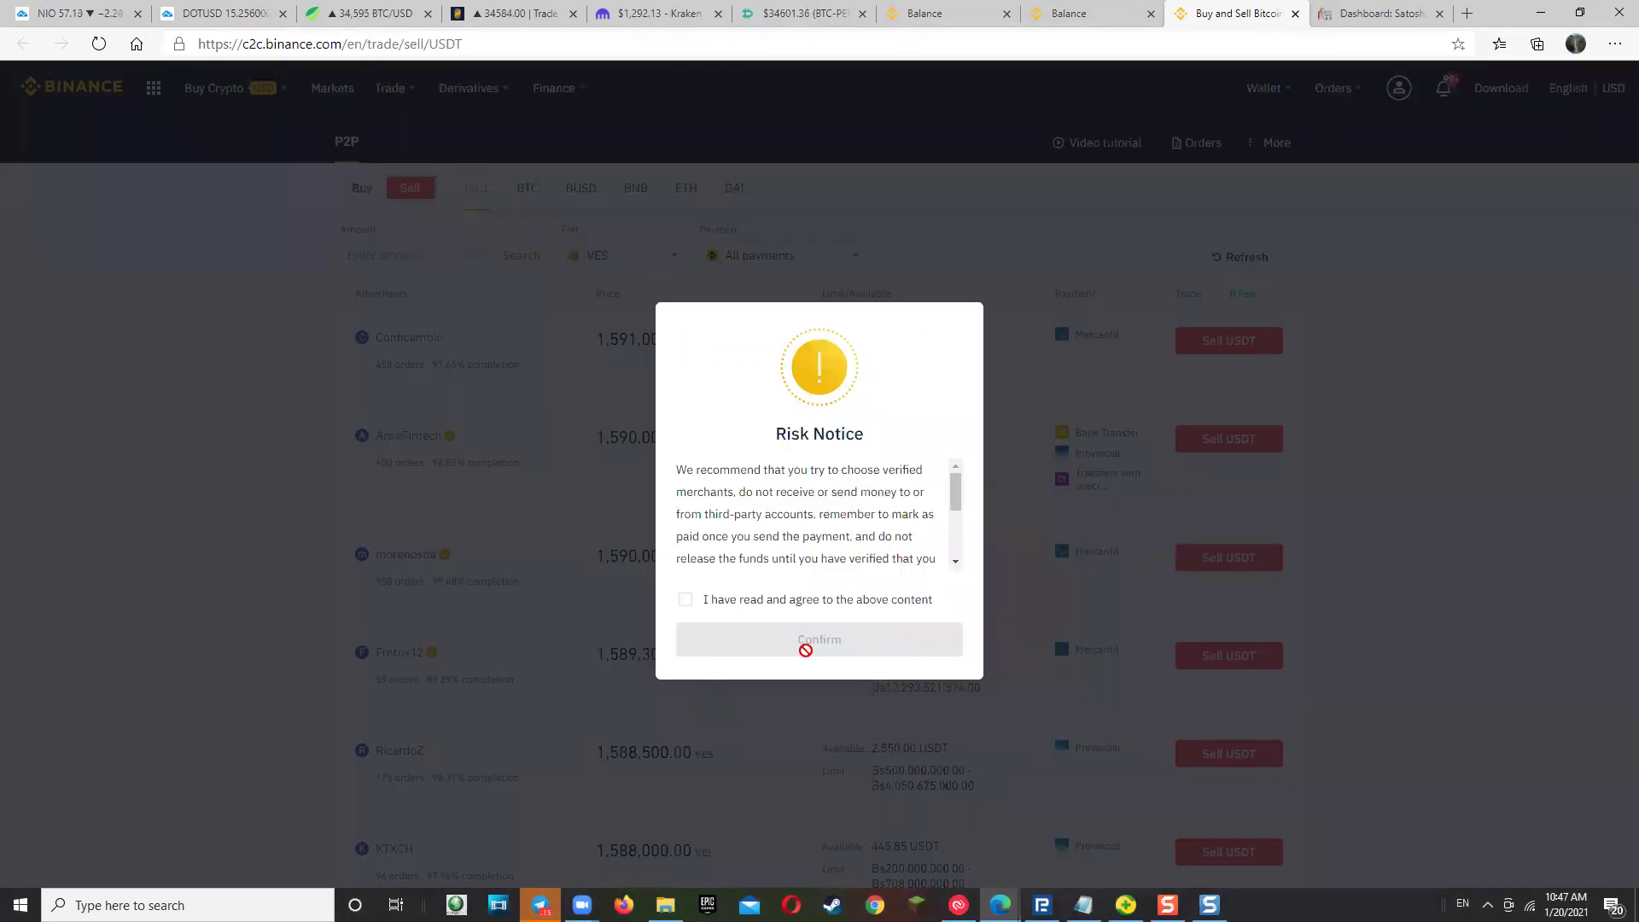
click(697, 603)
click(808, 641)
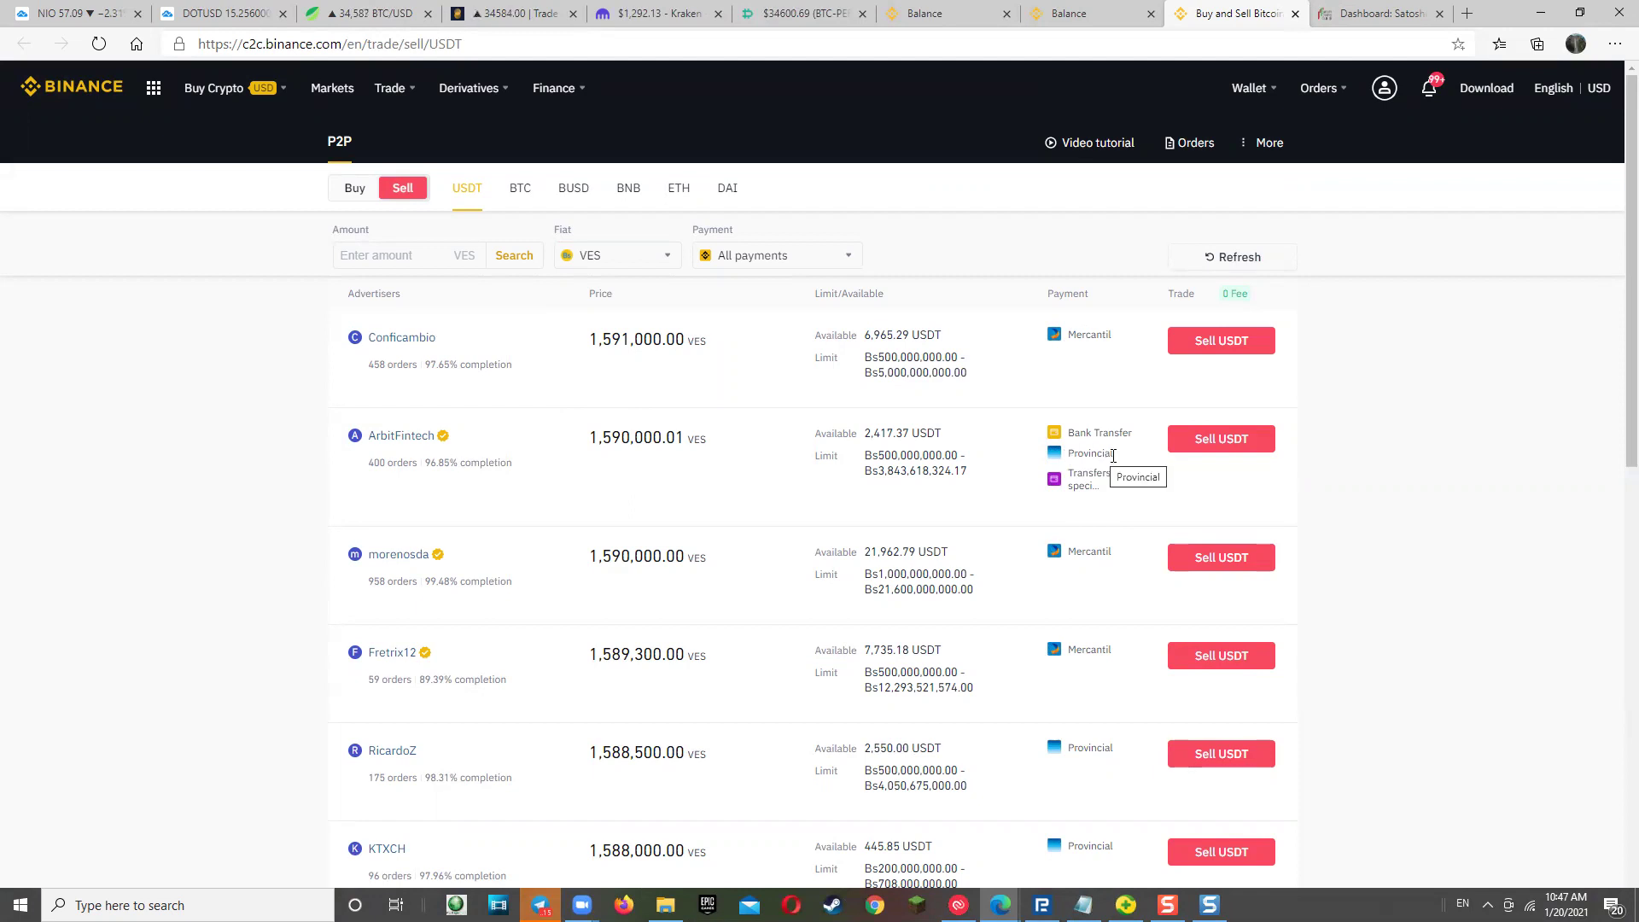
Compare the VES prices and payment methods of the USDT buyers, including the third and fifth offers.
scroll(1101, 622, down, 2)
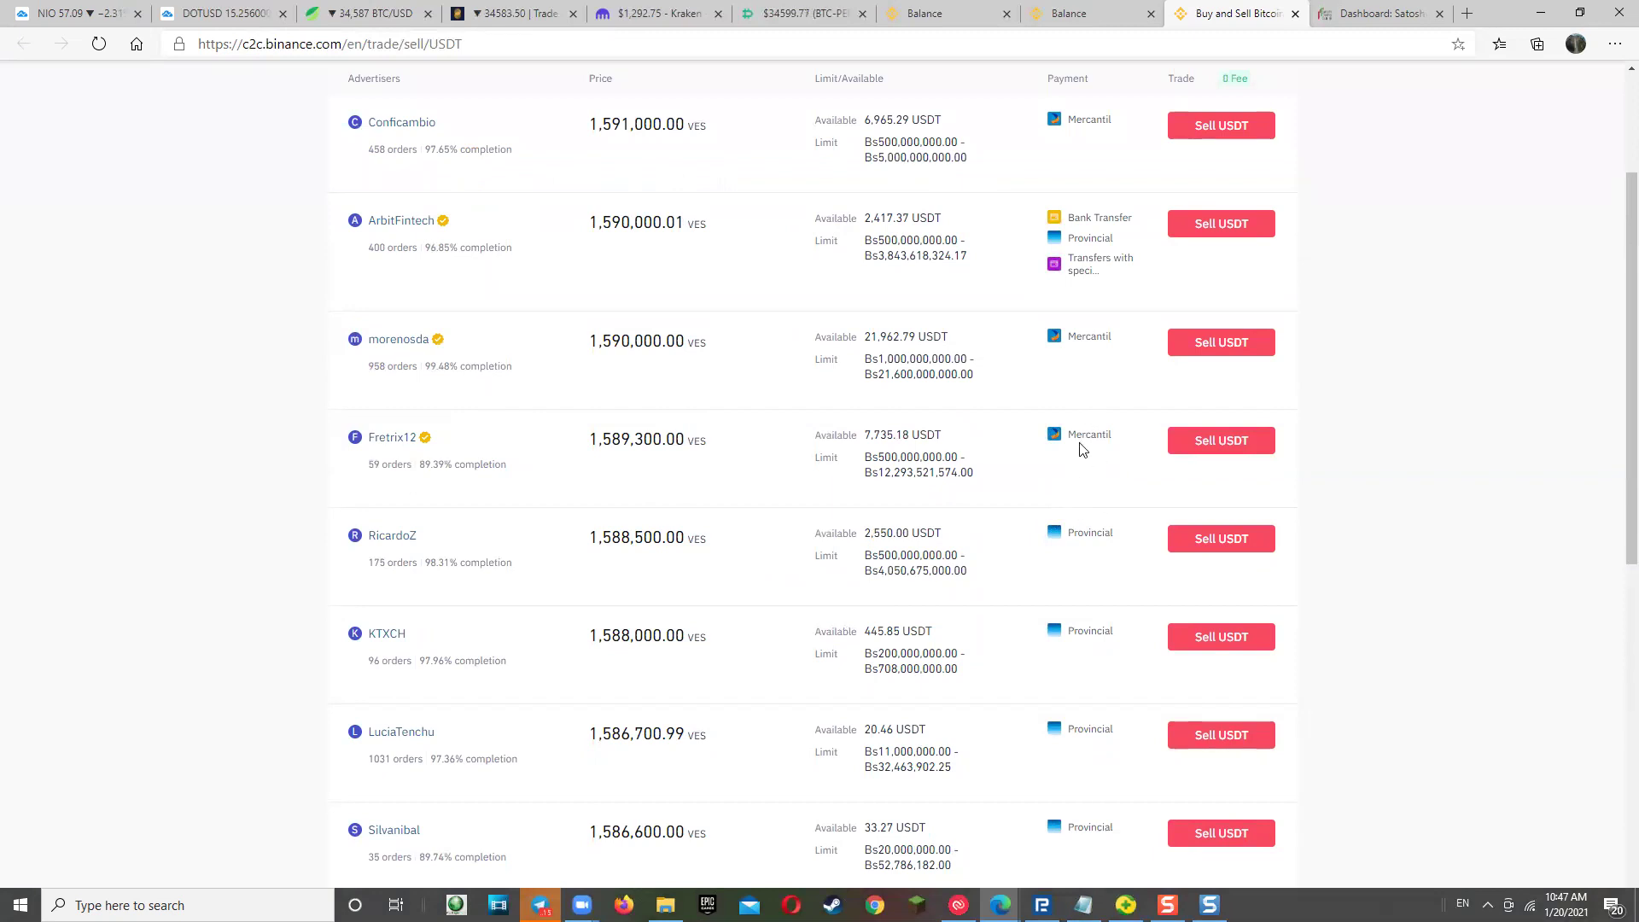
scroll(1080, 453, up, 2)
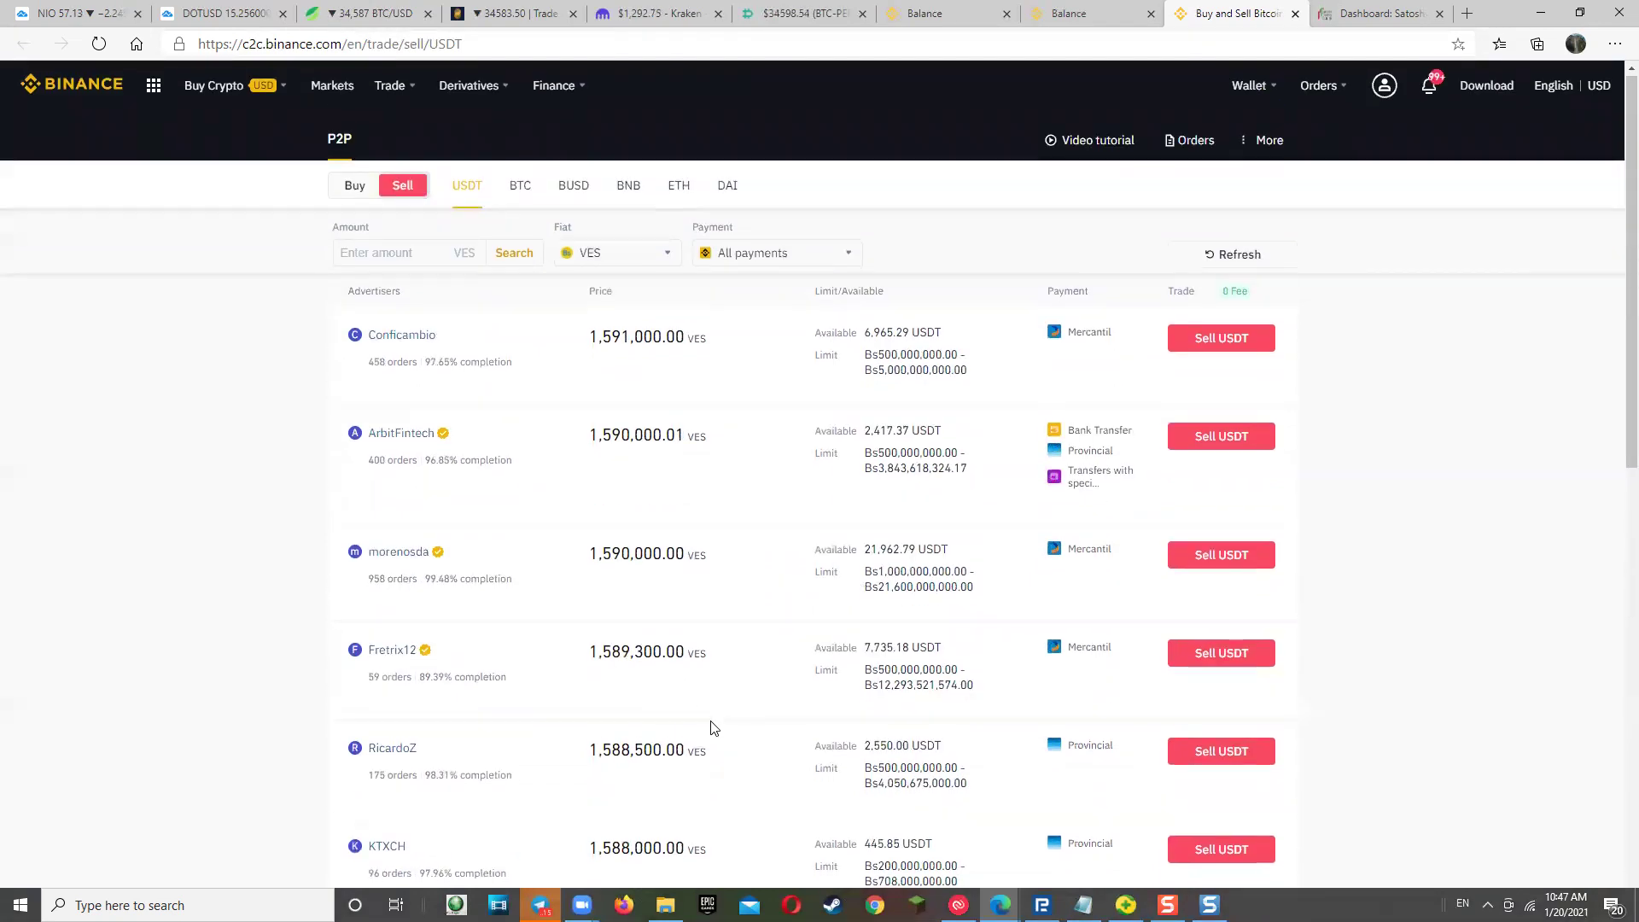
scroll(598, 530, down, 2)
drag(592, 536, 683, 538)
scroll(674, 593, up, 2)
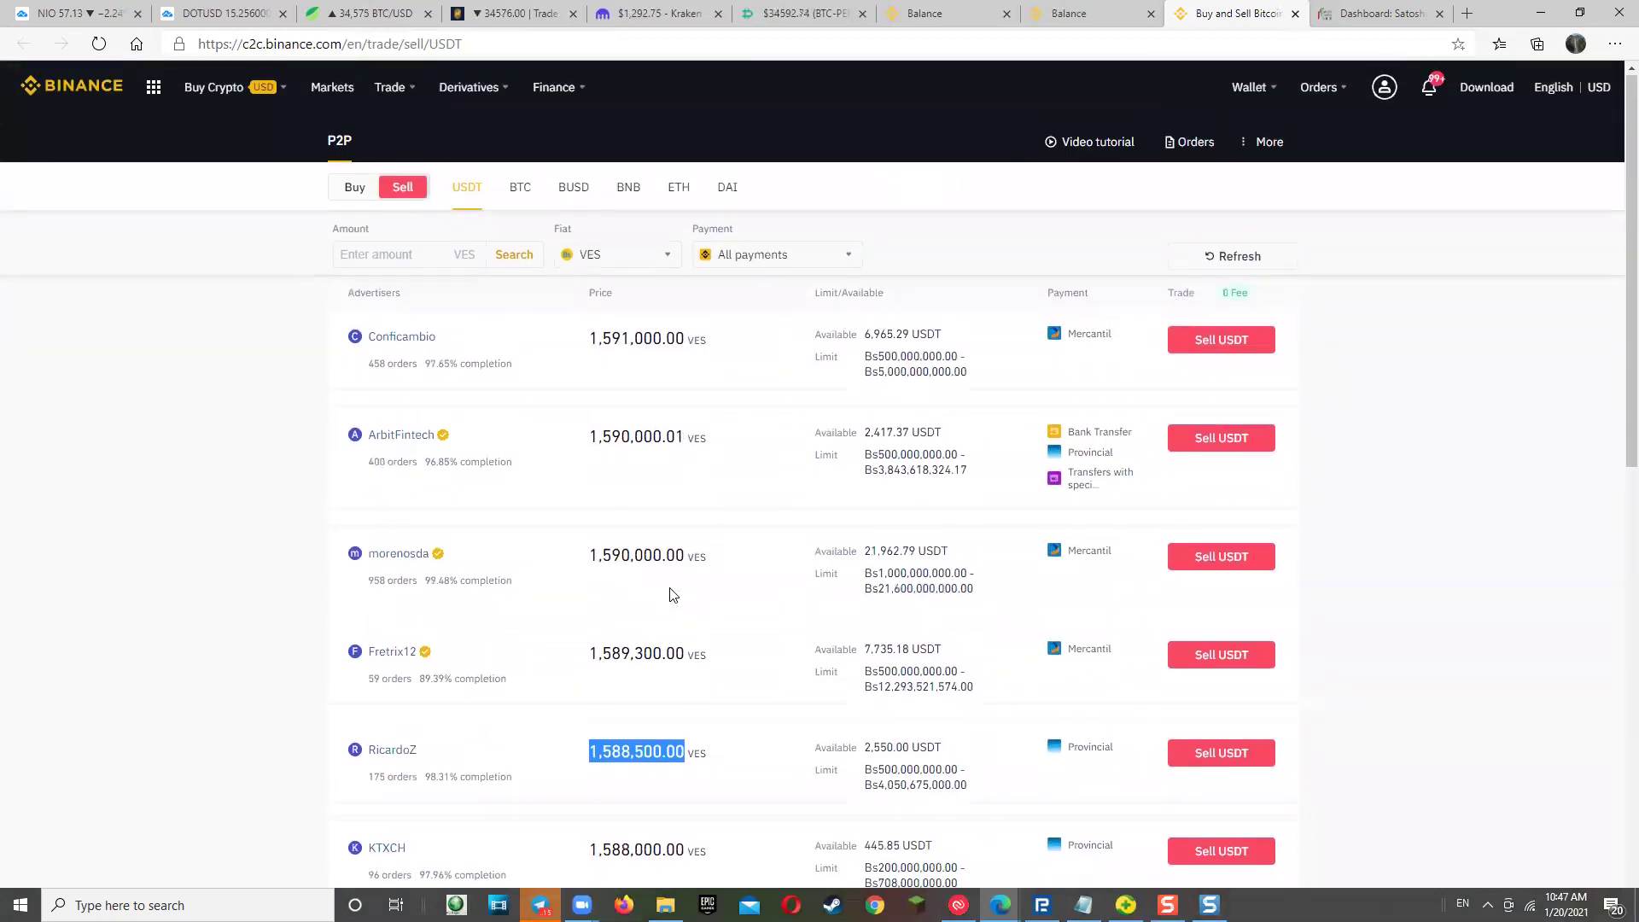
drag(589, 561, 685, 555)
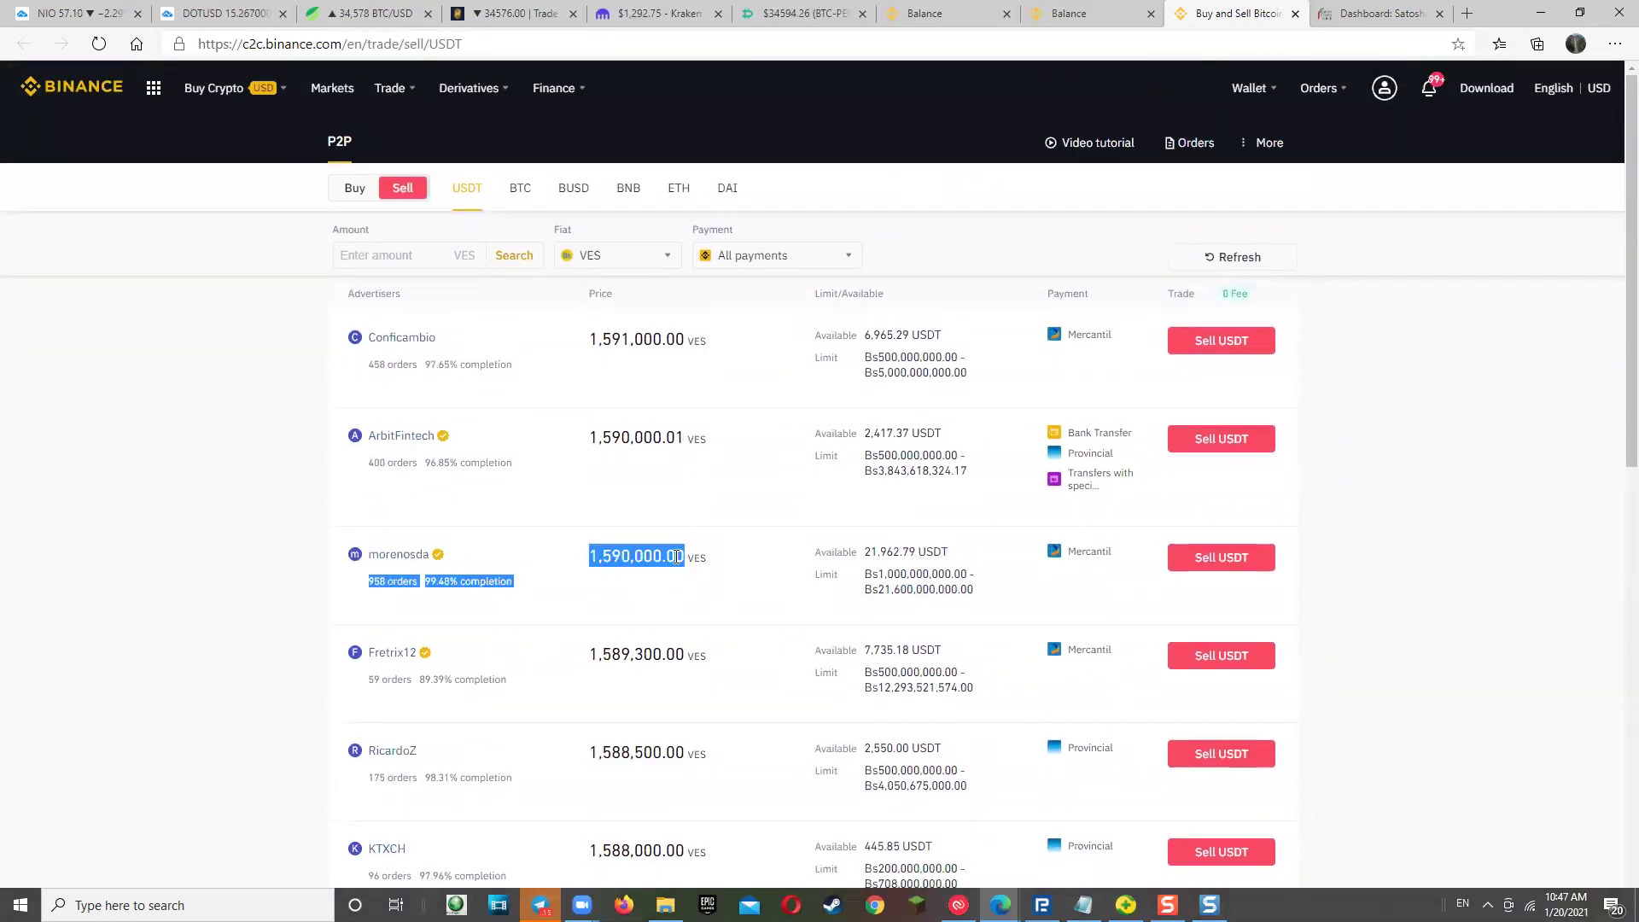
Search the web in a new tab for "dolar monitor venezuela" and open the monitordolarvenezuela.com result.
click(685, 555)
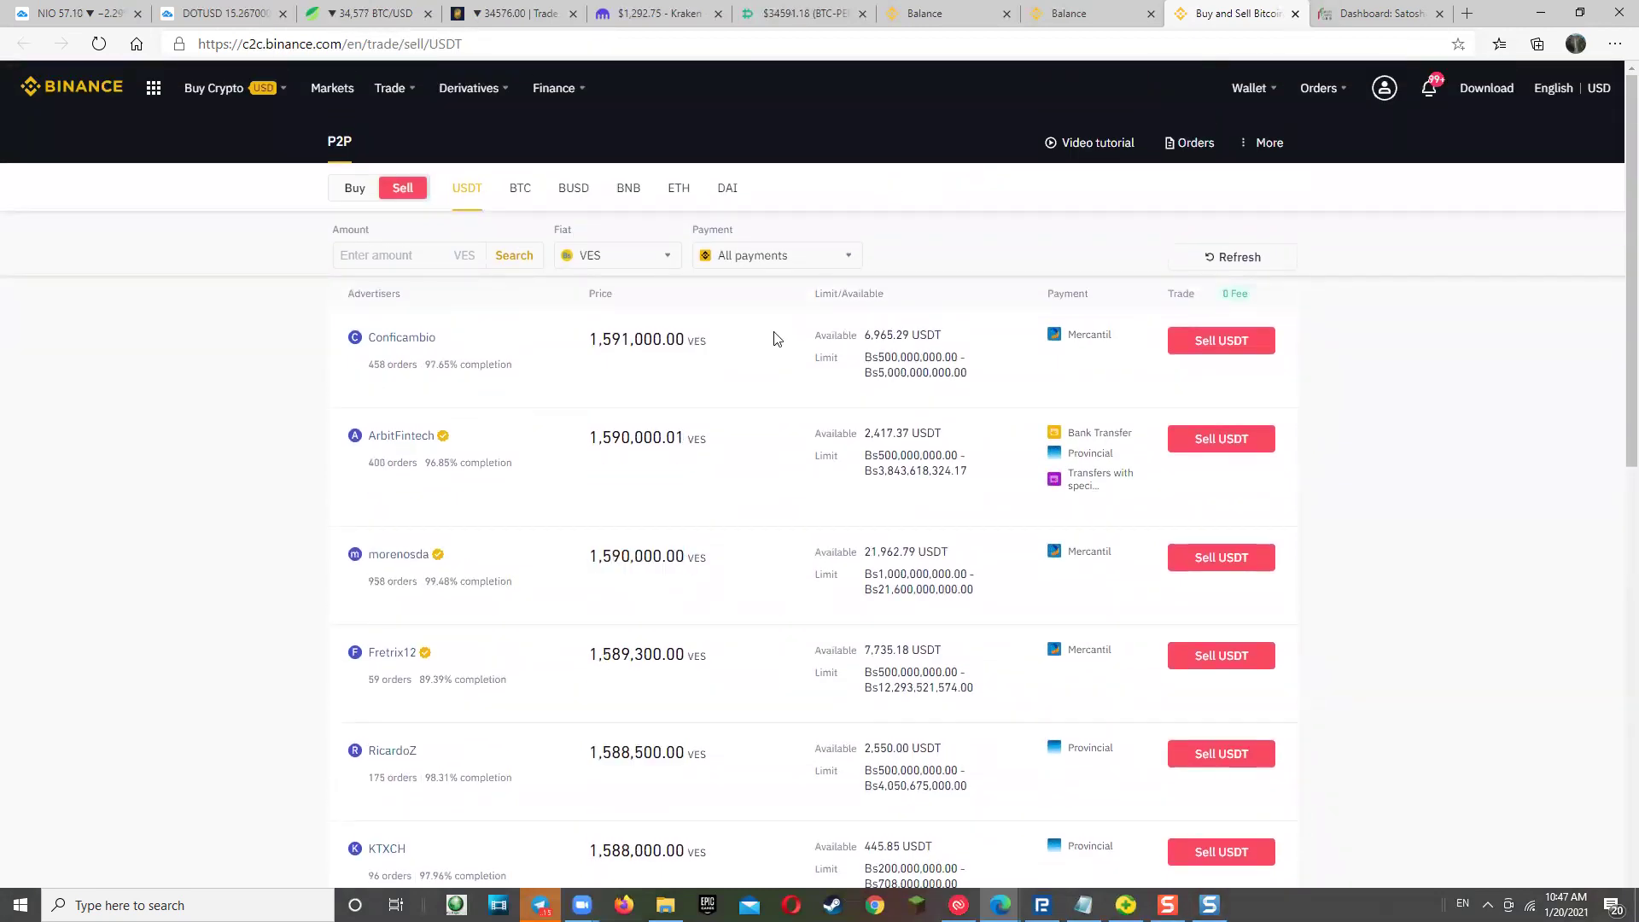
click(1467, 13)
text(do)
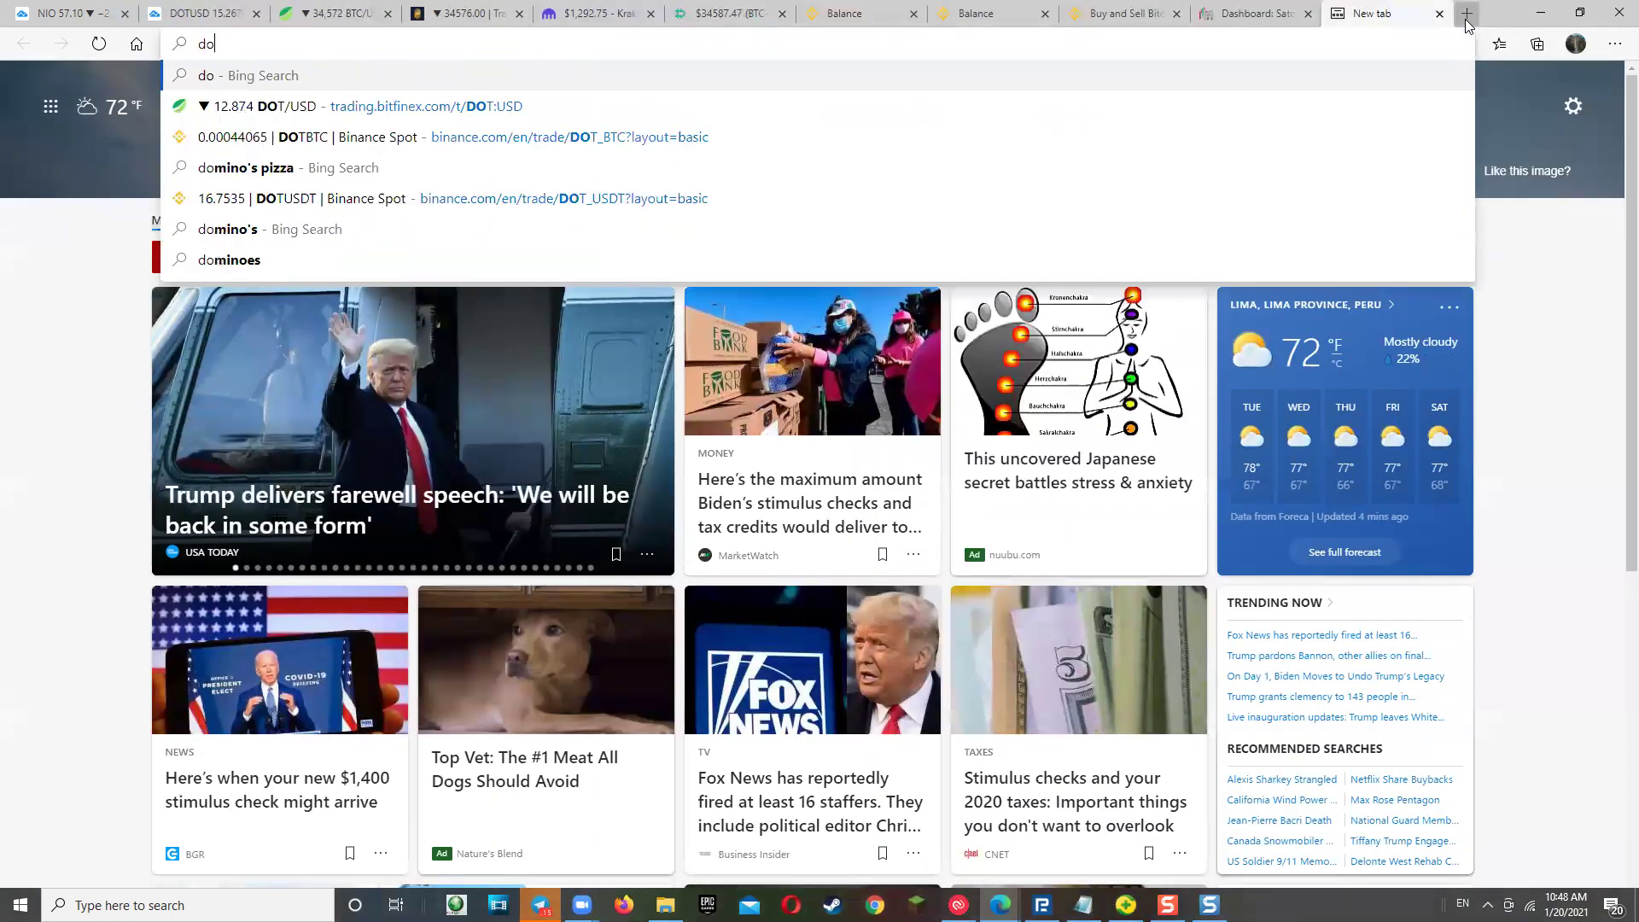
text(lar monito)
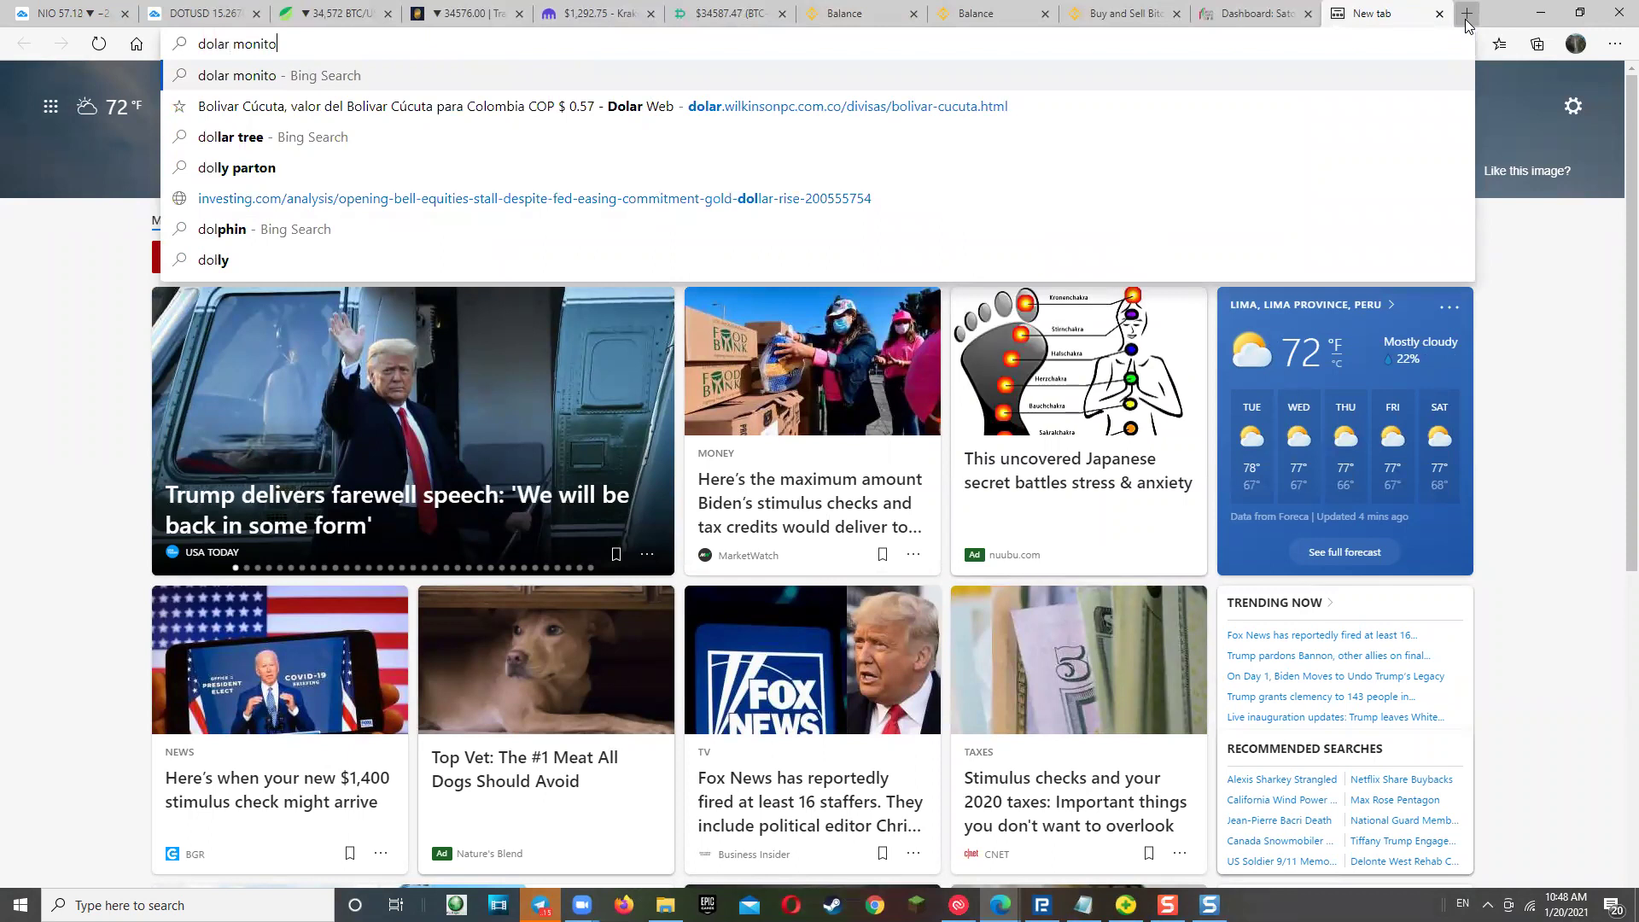
text(r venezuela)
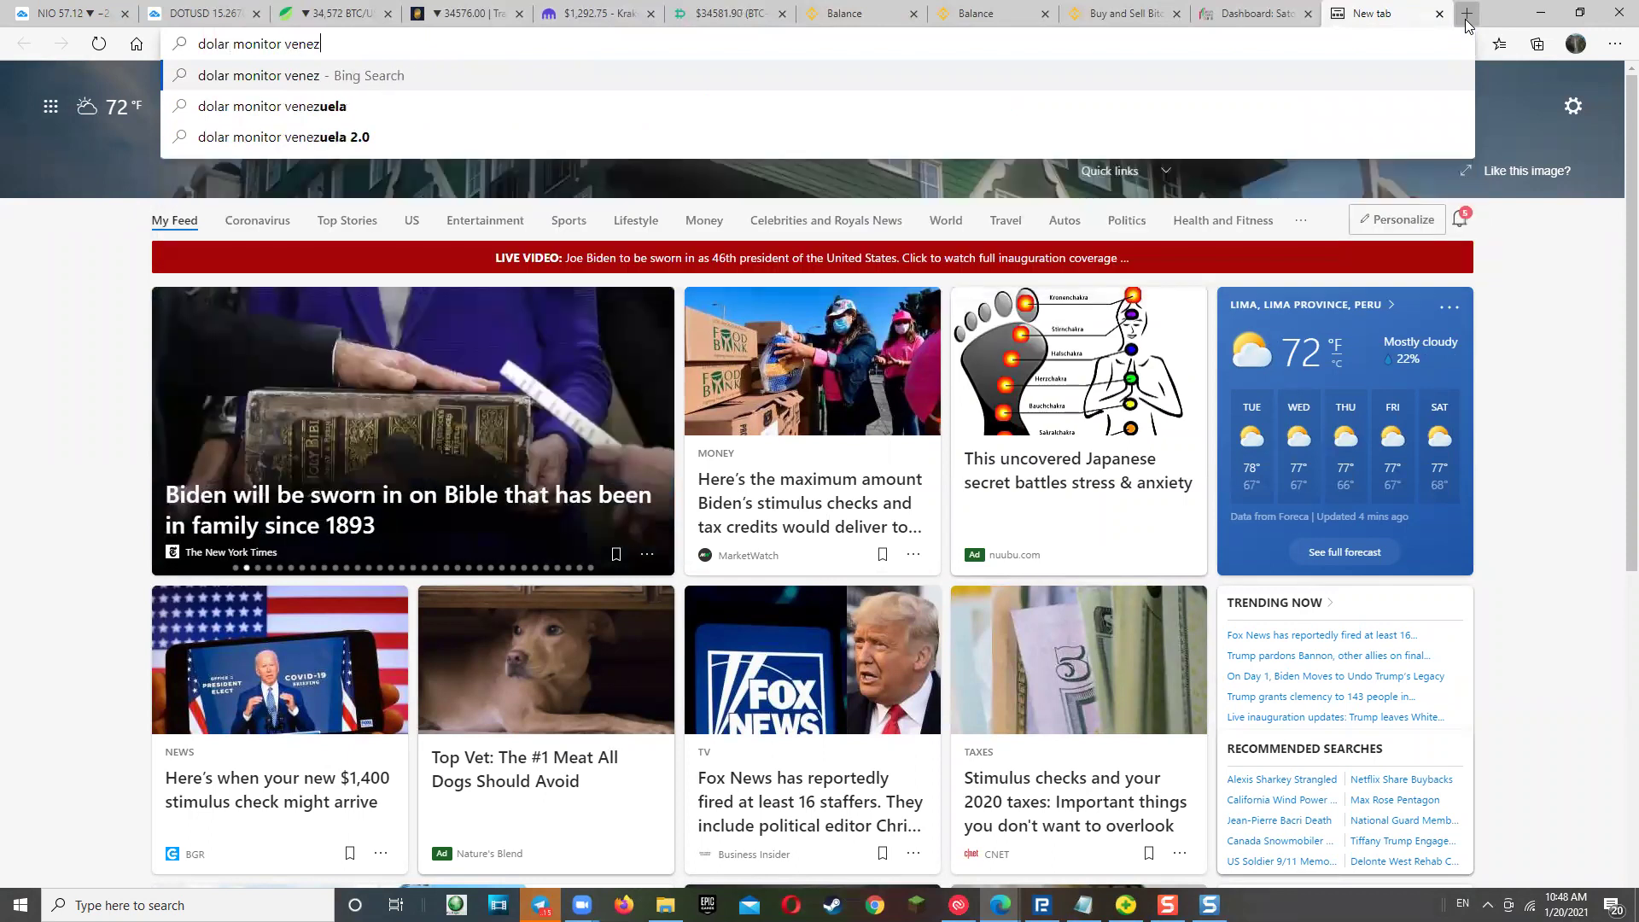
key(Return)
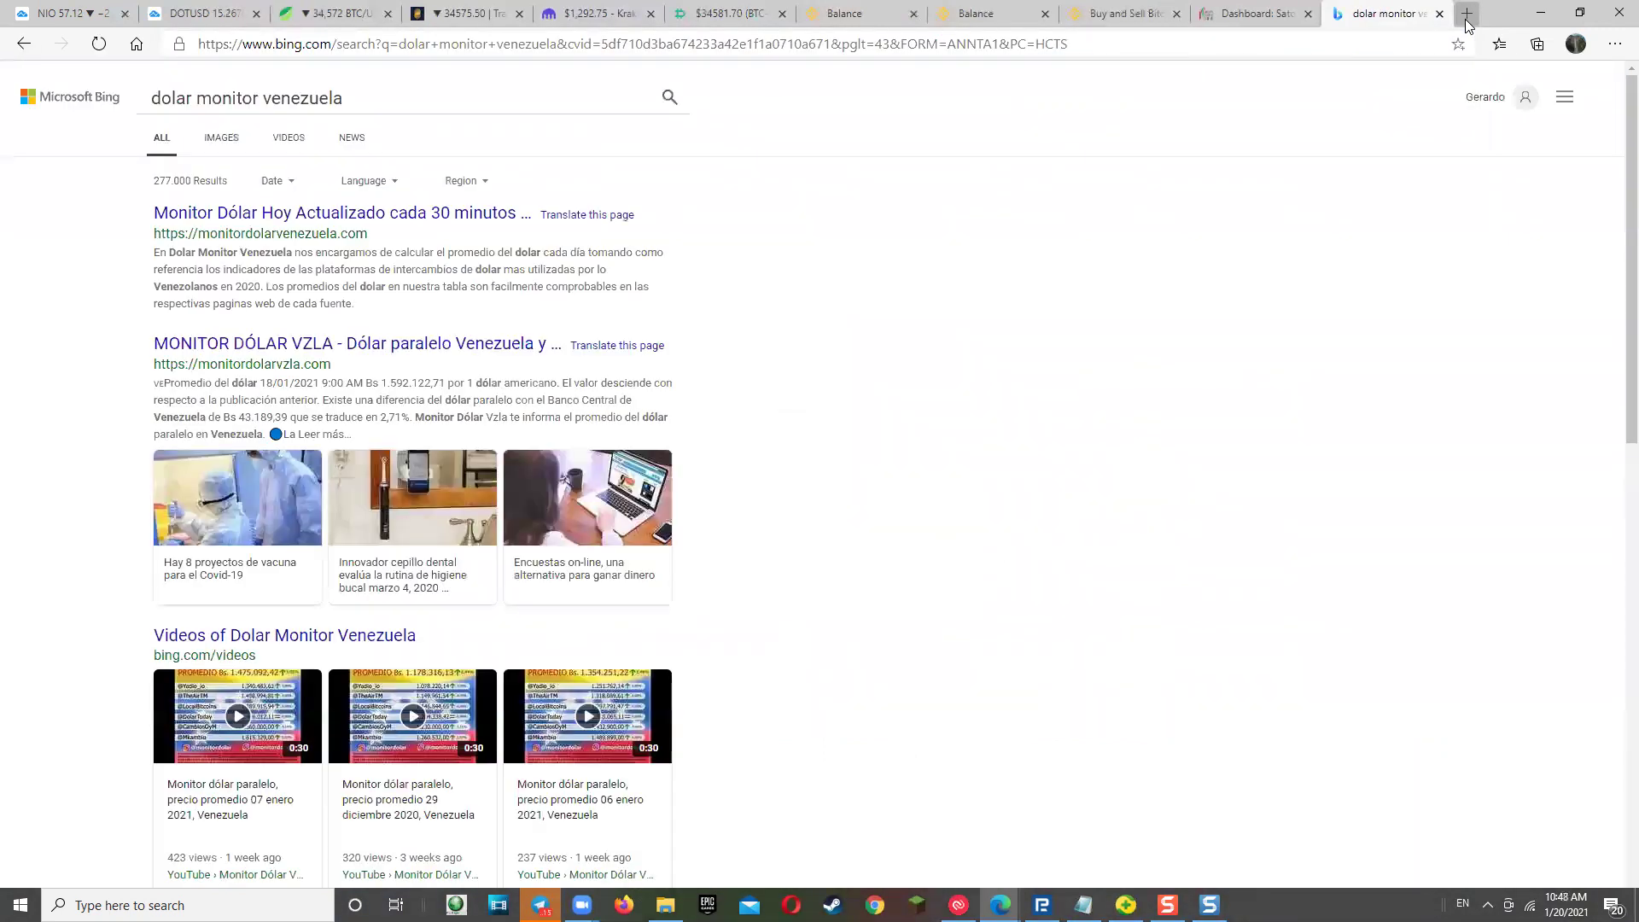
click(248, 219)
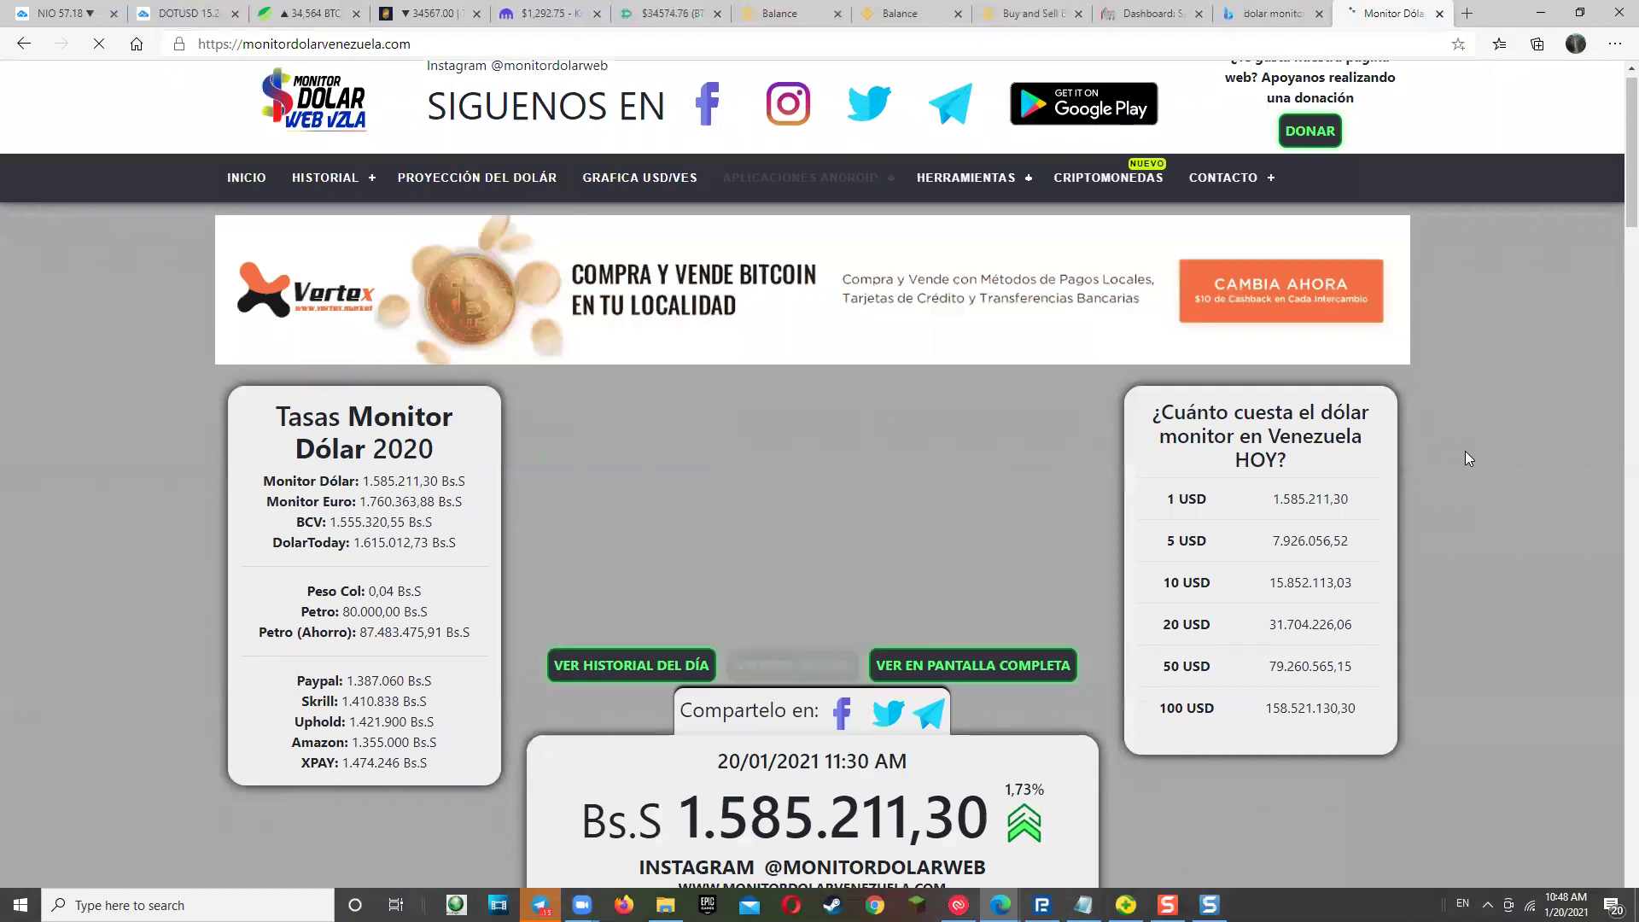
Review the Monitor Dólar average and the individual source rates, and close the rate page and the search results.
scroll(1465, 451, down, 7)
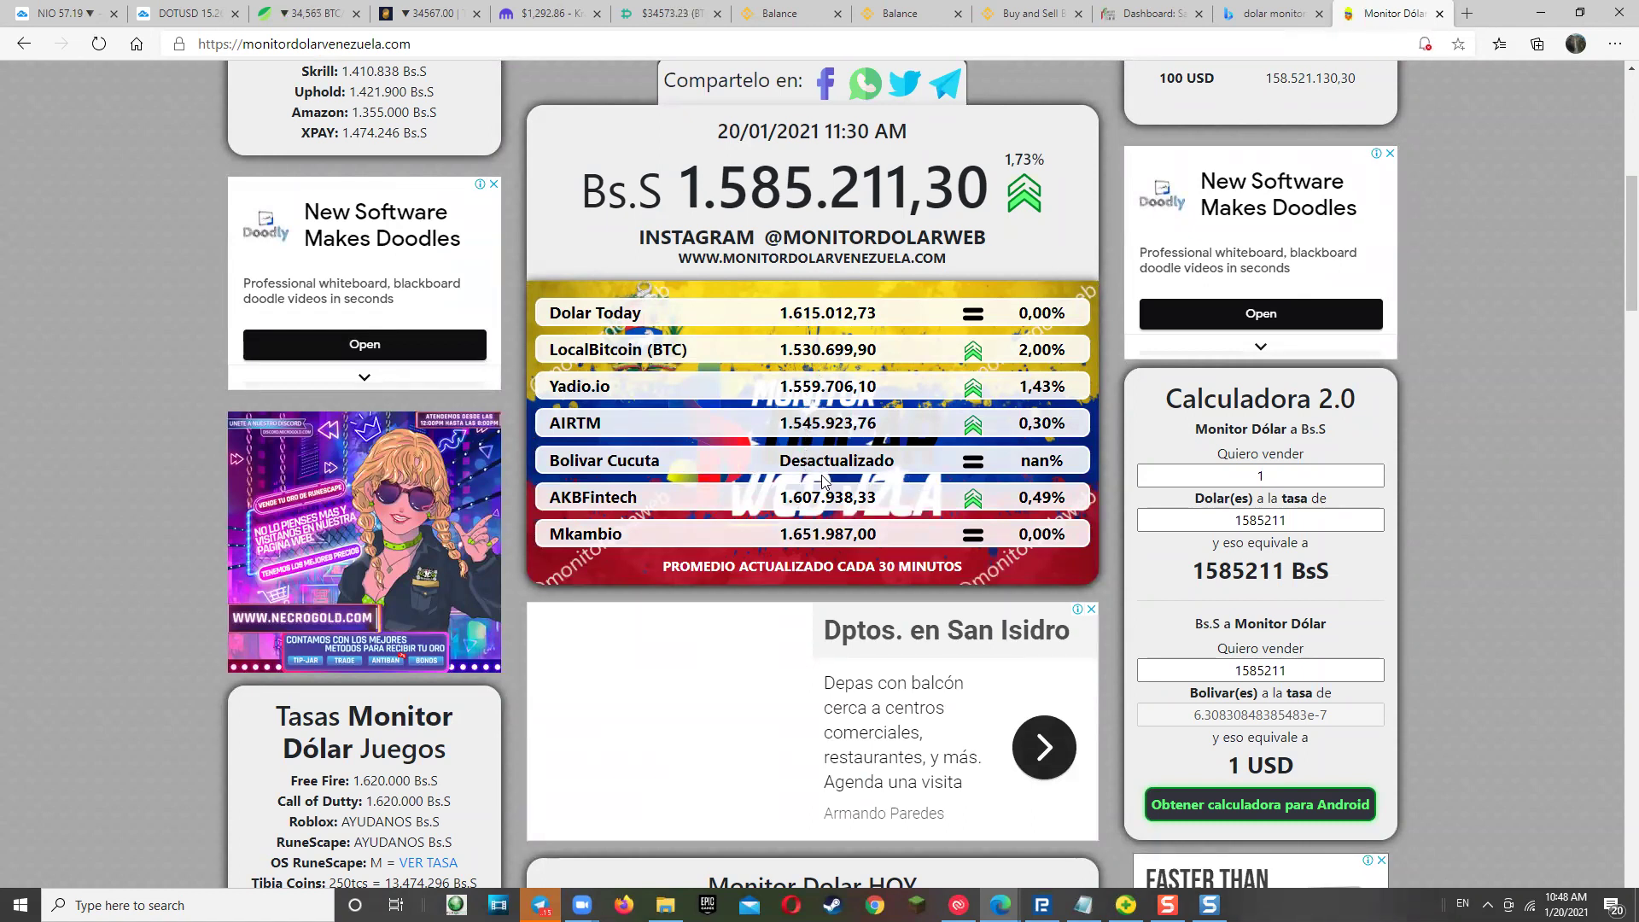
scroll(857, 469, up, 5)
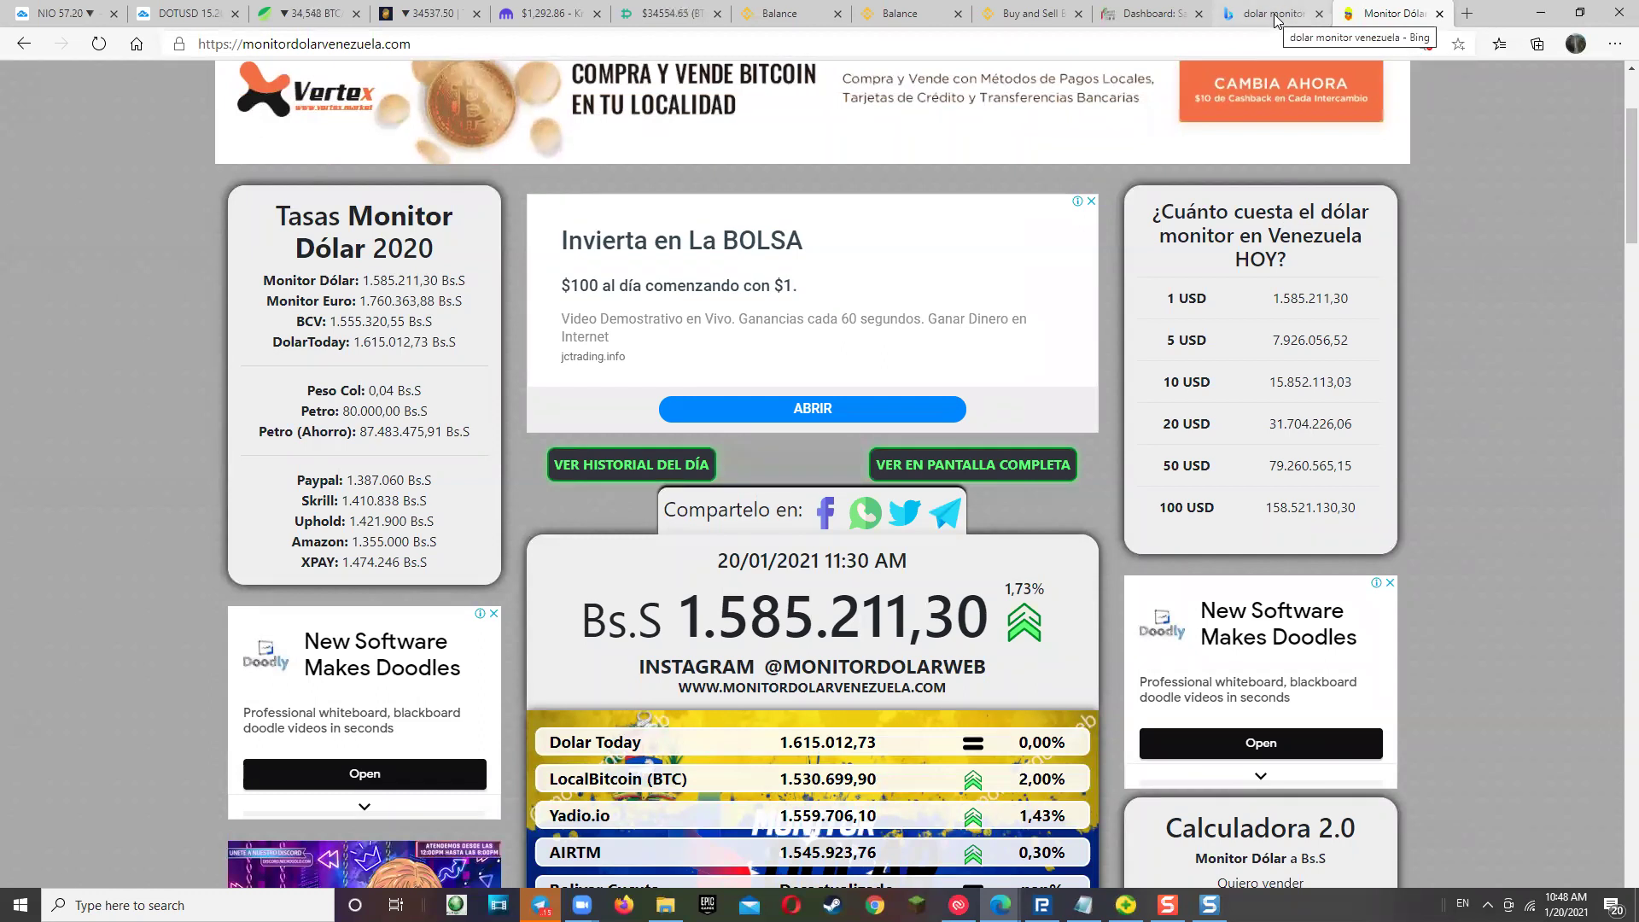
click(1441, 17)
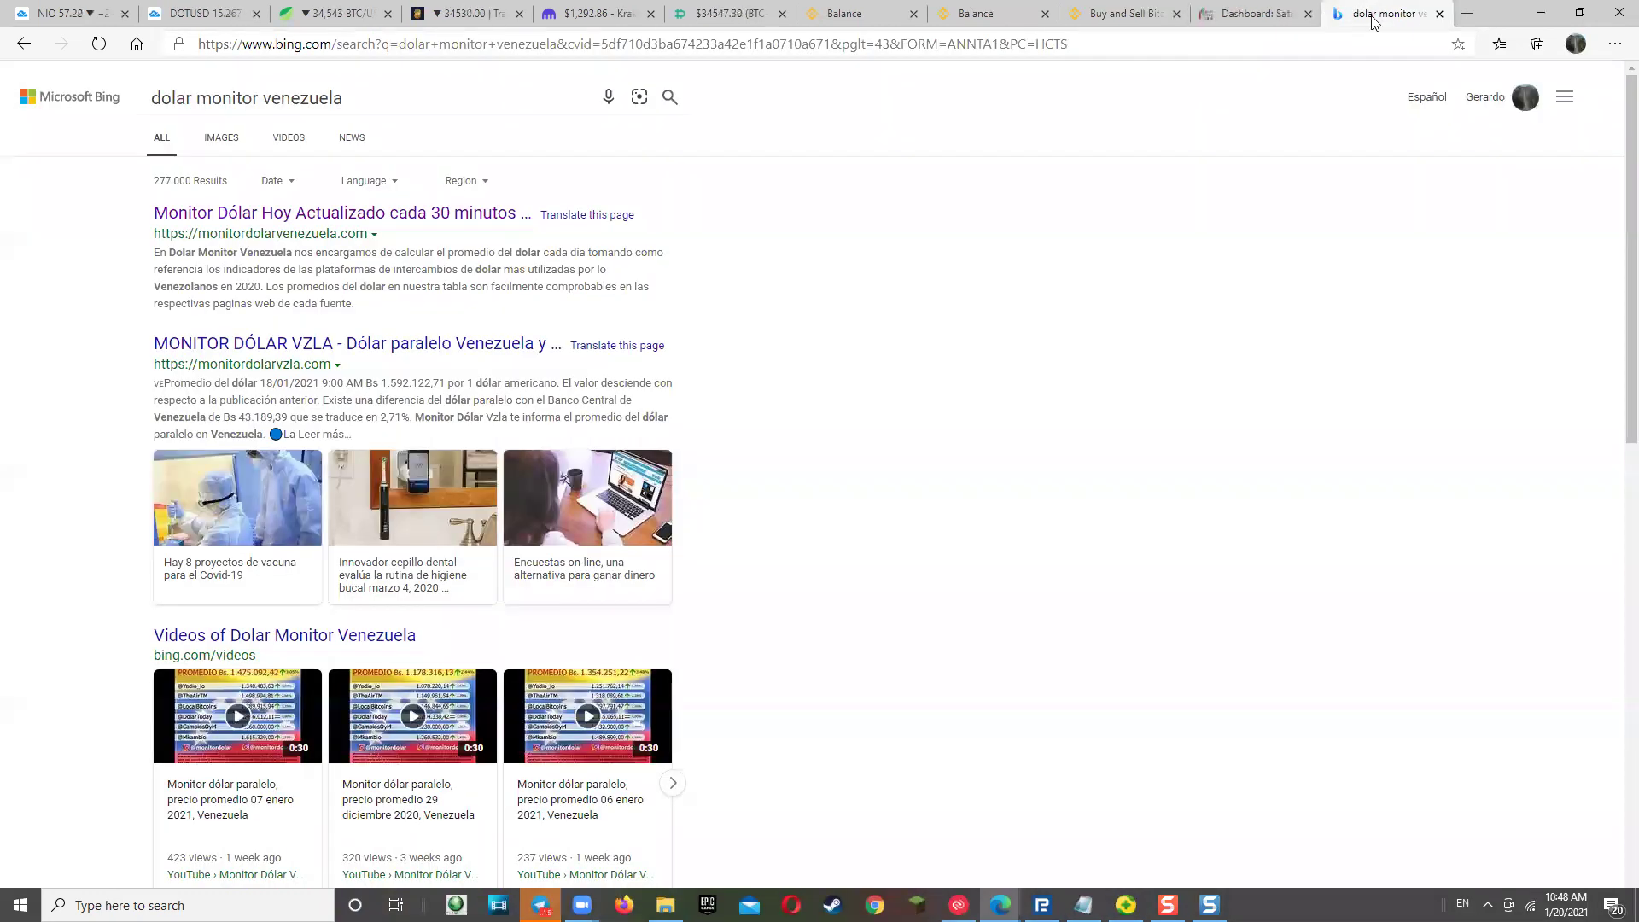
click(1440, 19)
Return to the Binance P2P offers and view the VES buy offers for USDT and for BTC.
click(1238, 14)
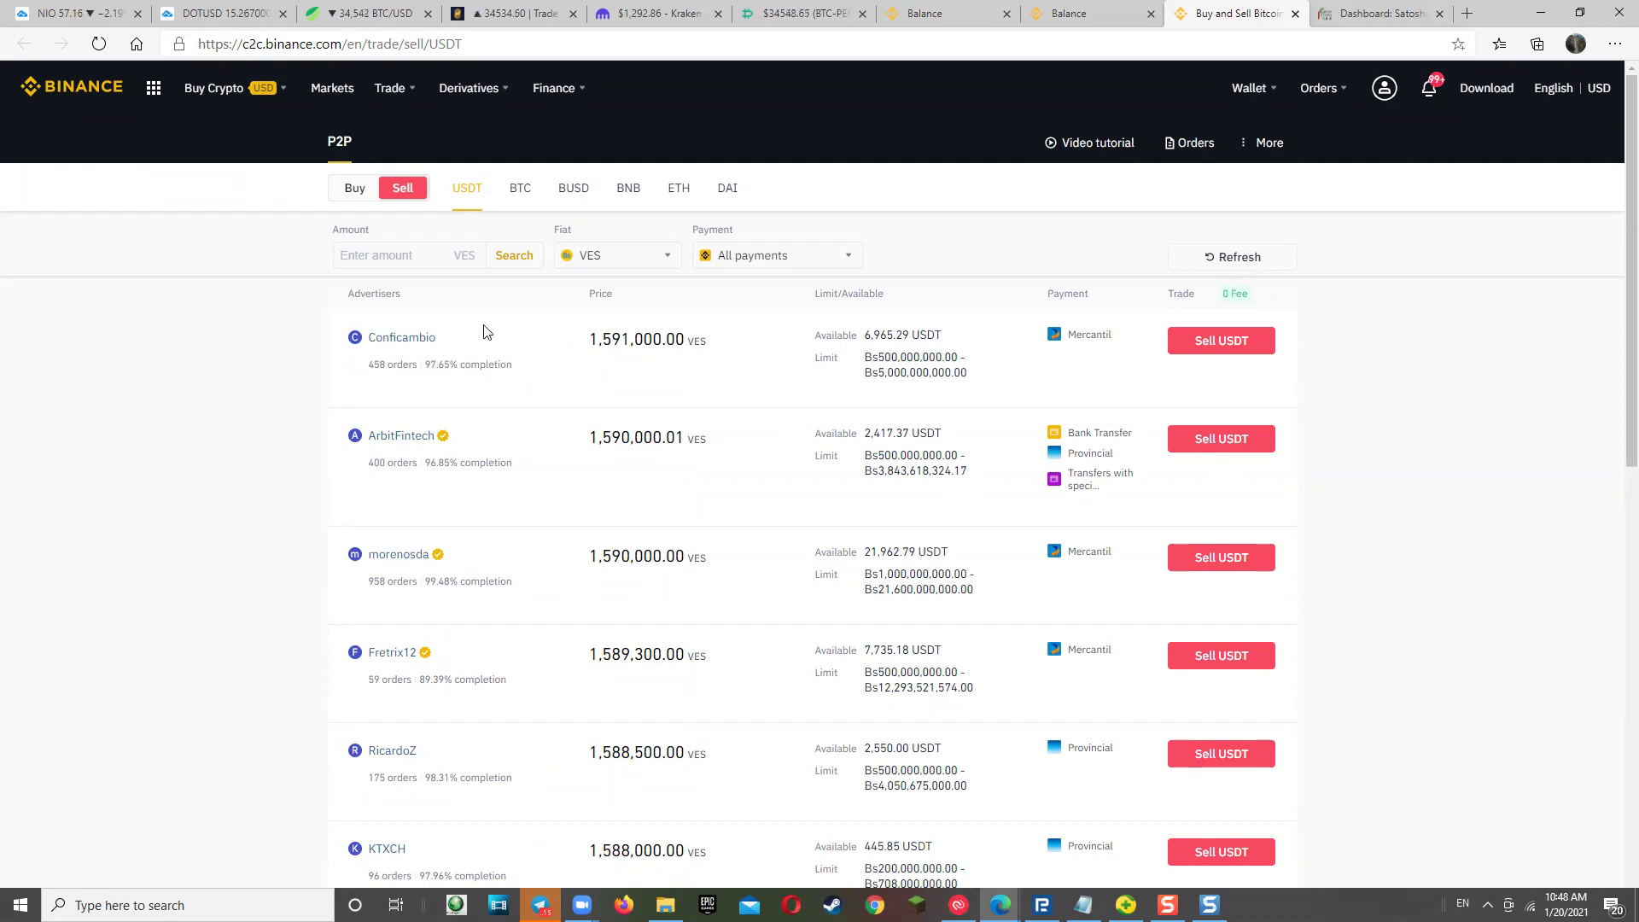
click(355, 189)
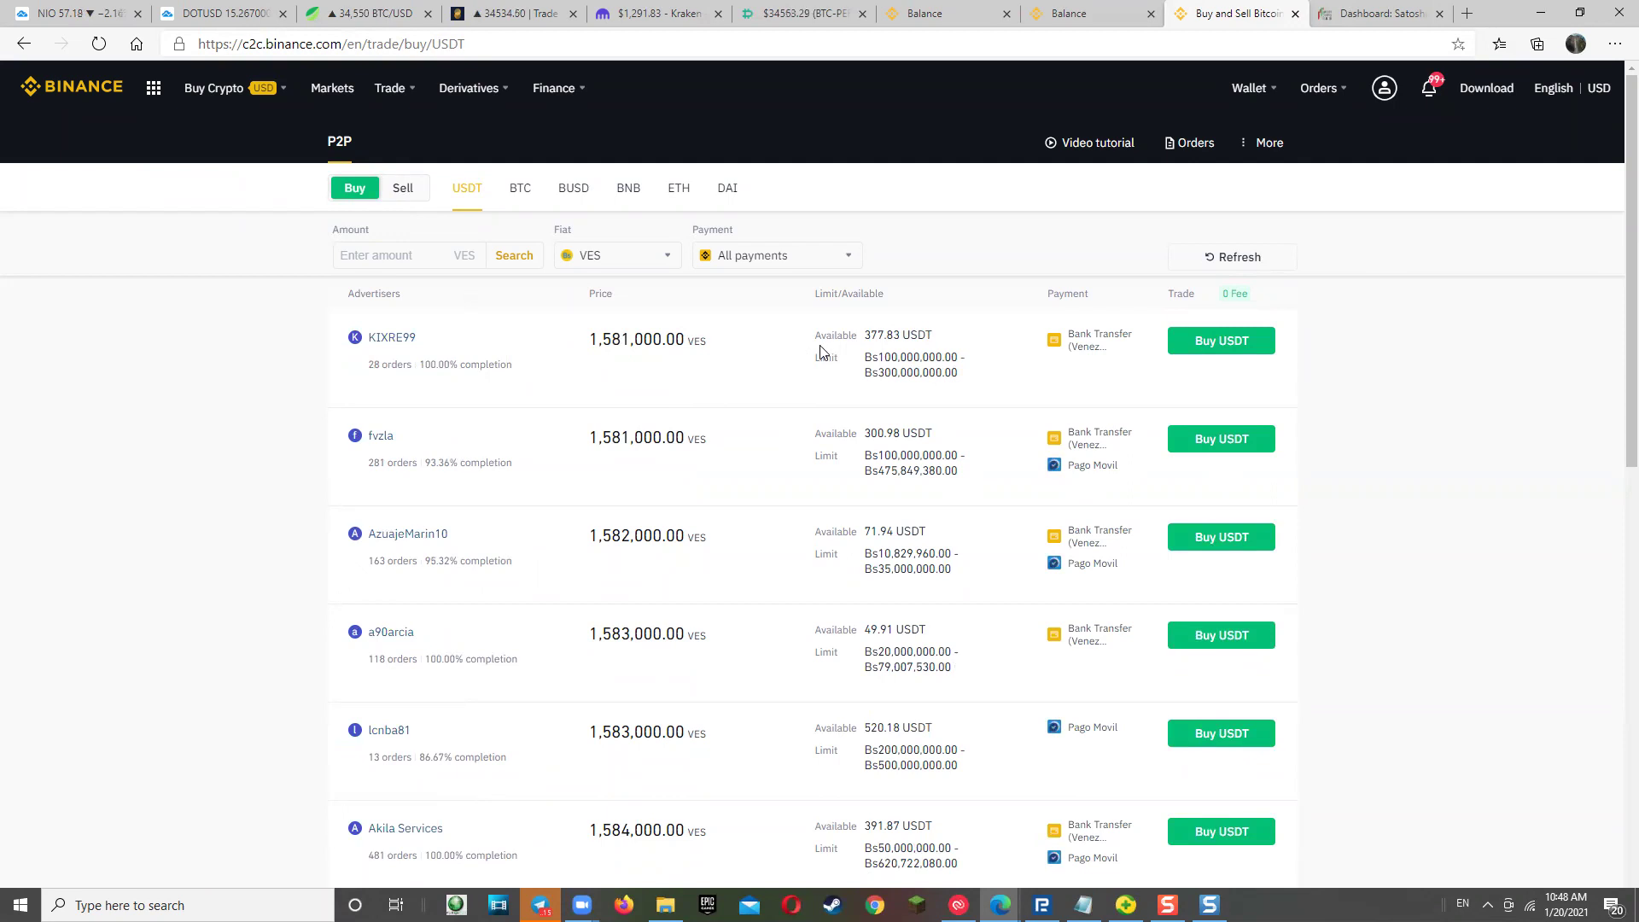
click(523, 193)
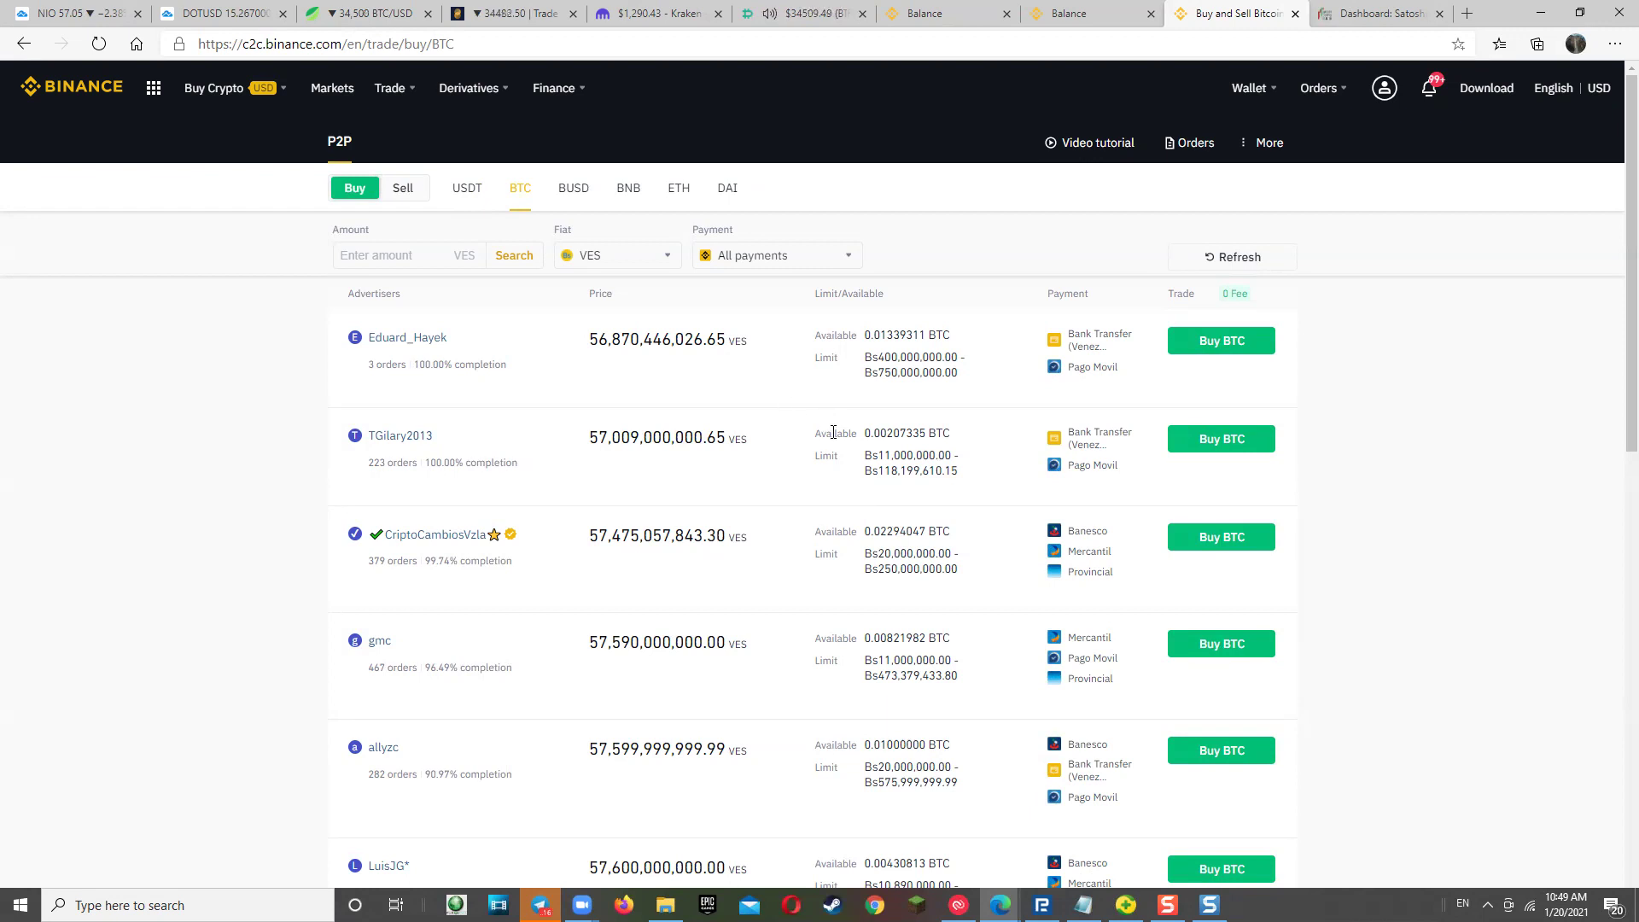
Switch to Deribit and check the open BTC-PERPETUAL position below the order book.
click(794, 14)
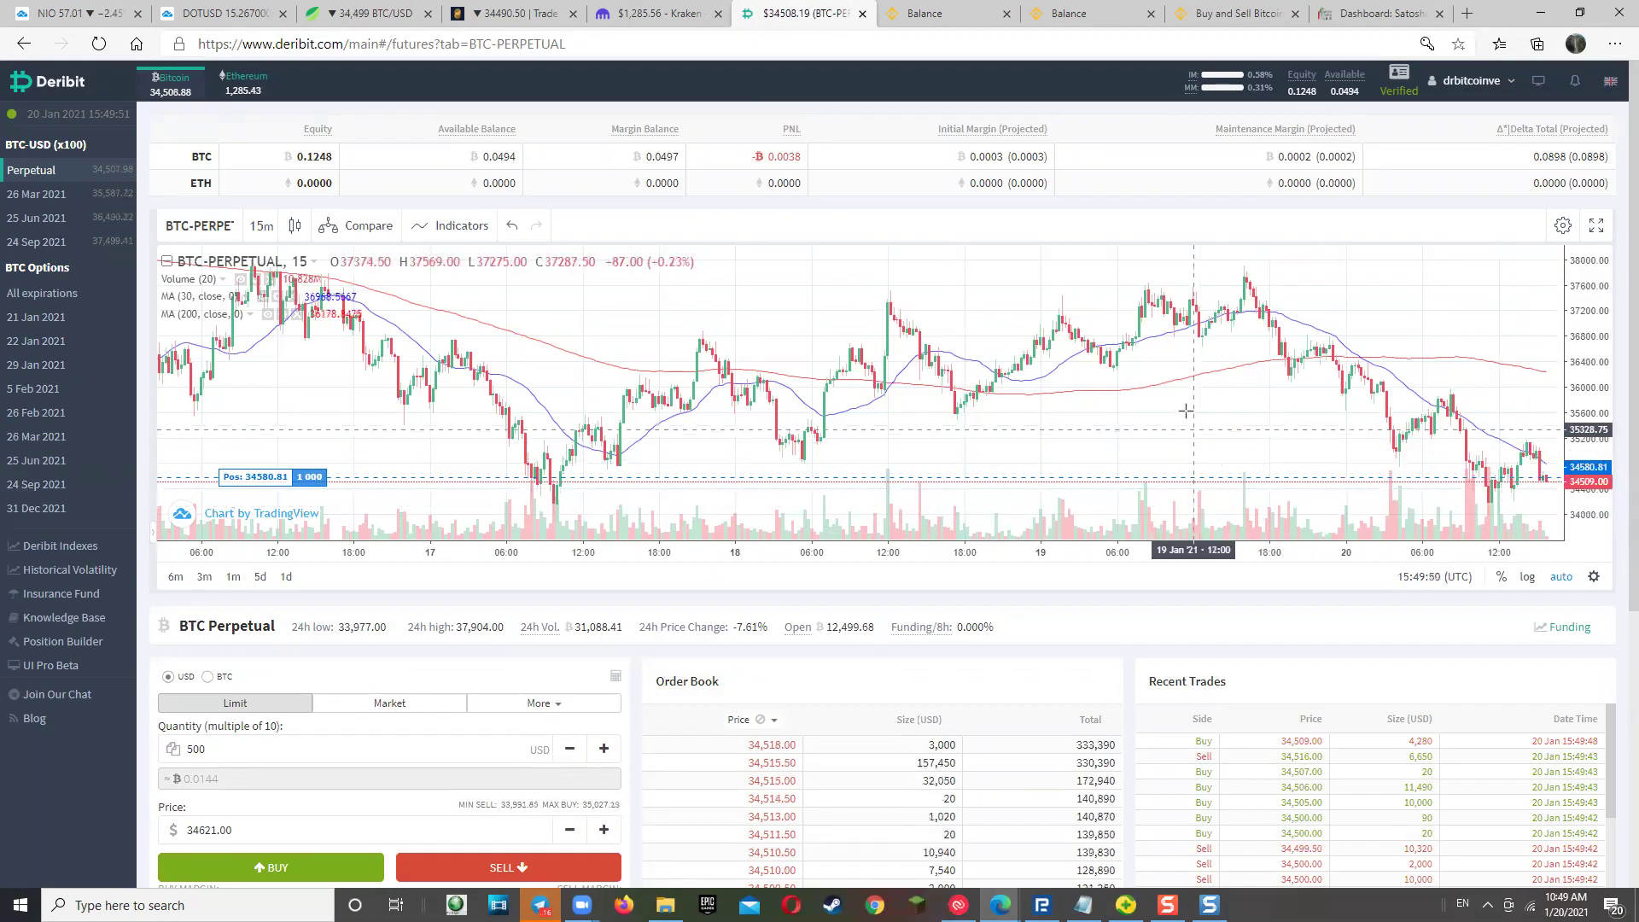
scroll(702, 709, down, 5)
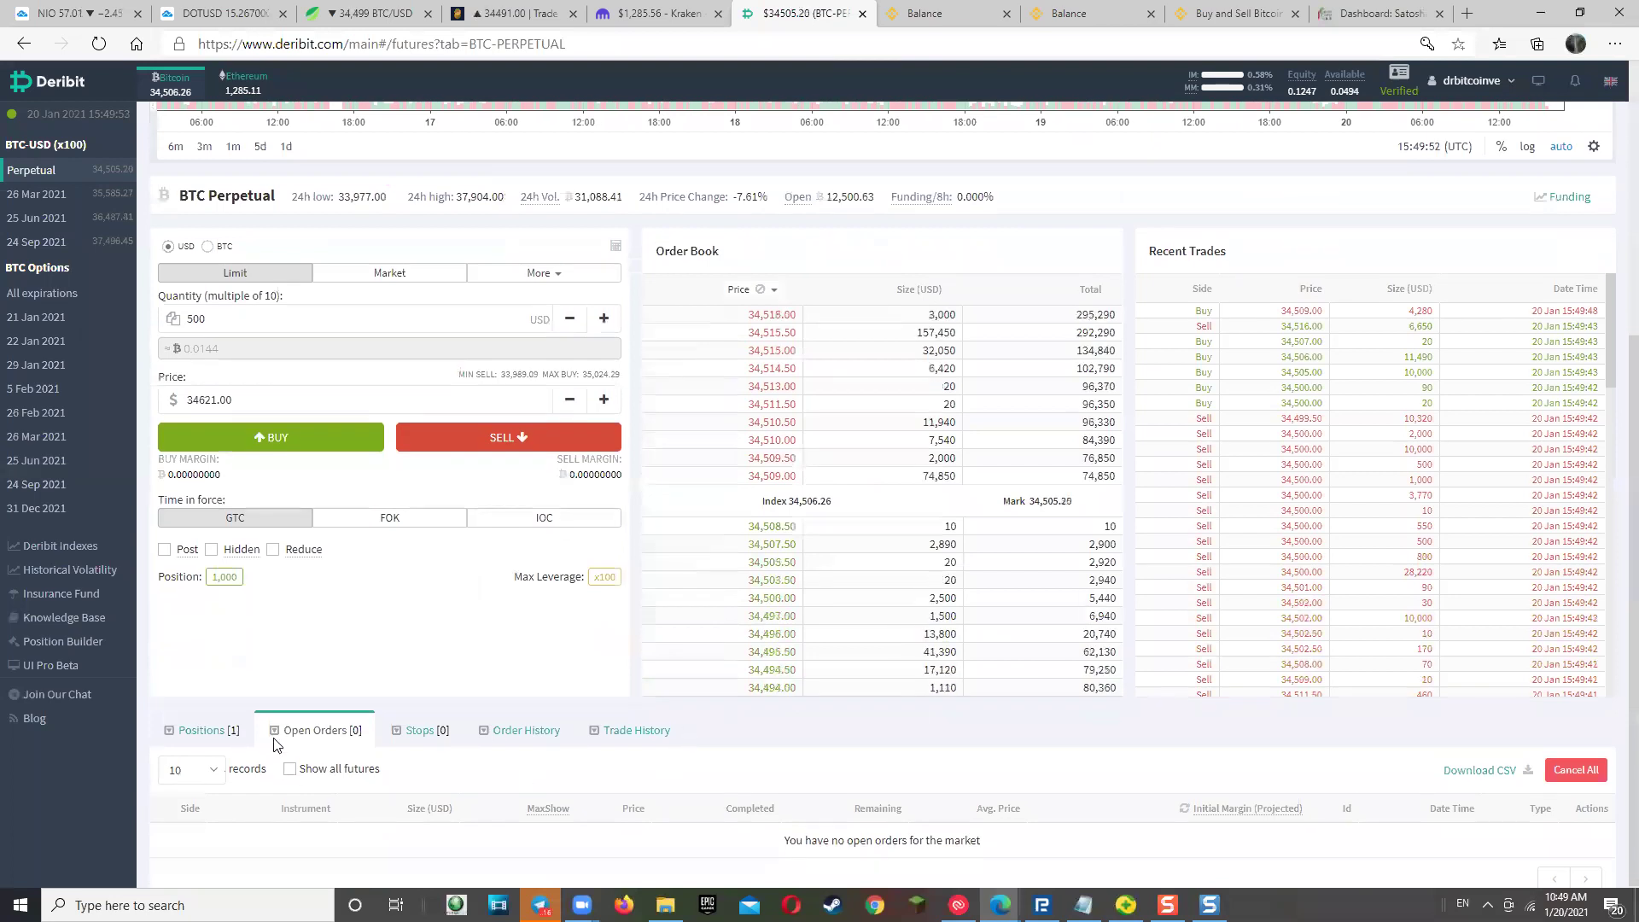
click(211, 731)
scroll(544, 727, down, 1)
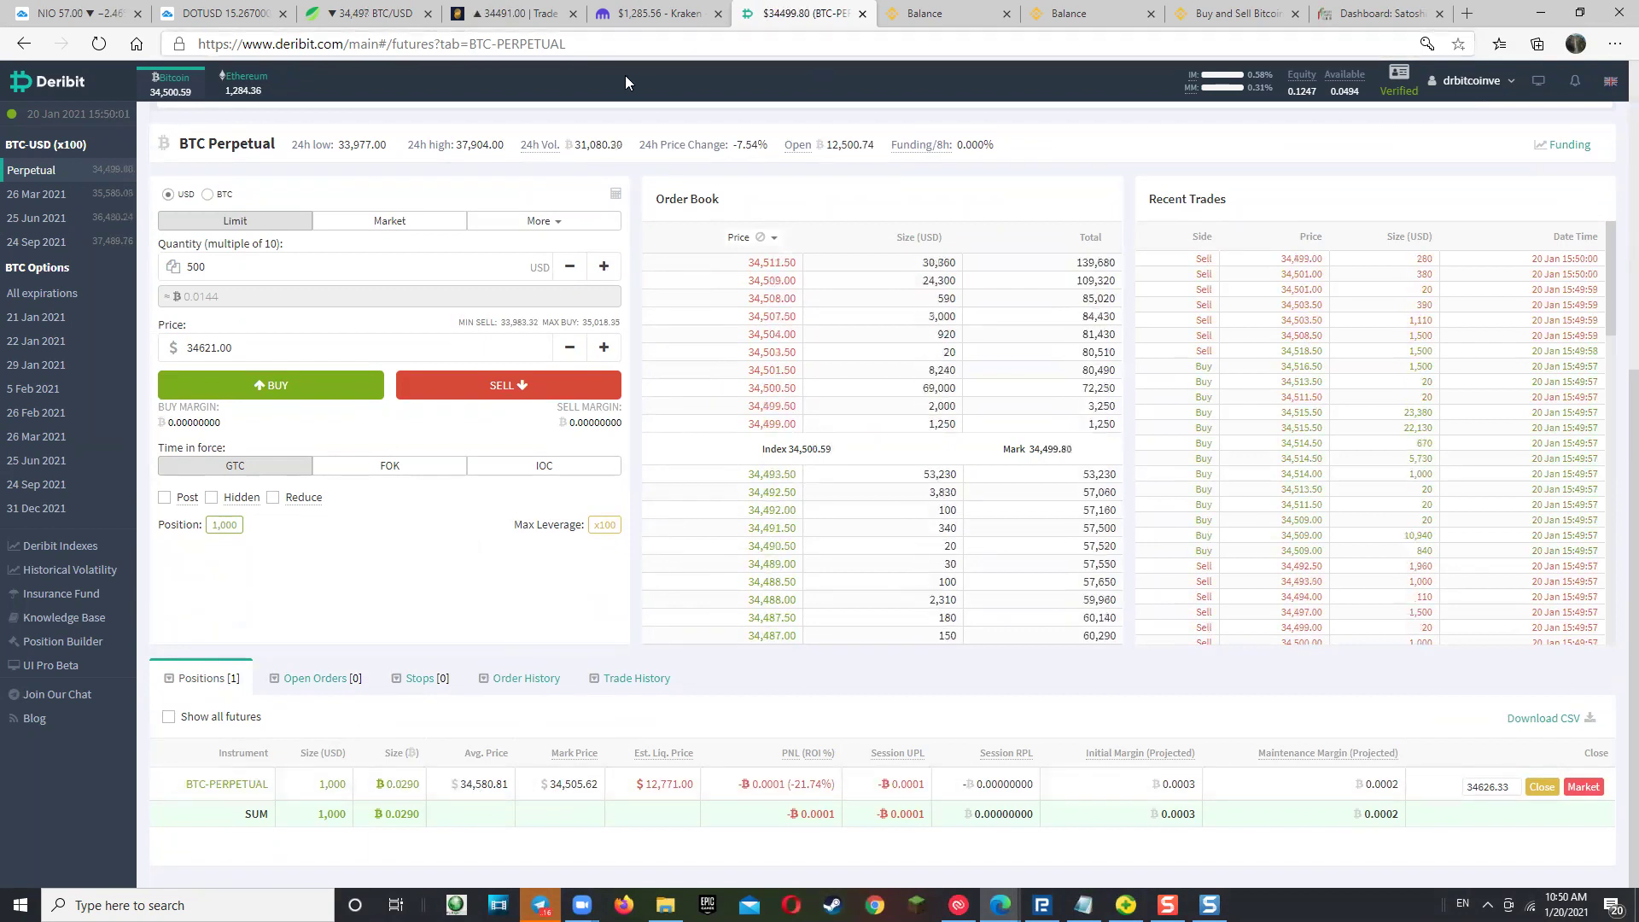
Review the staked assets on Kraken and the BTC/USD chart, positions and orders on Bitfinex.
click(650, 14)
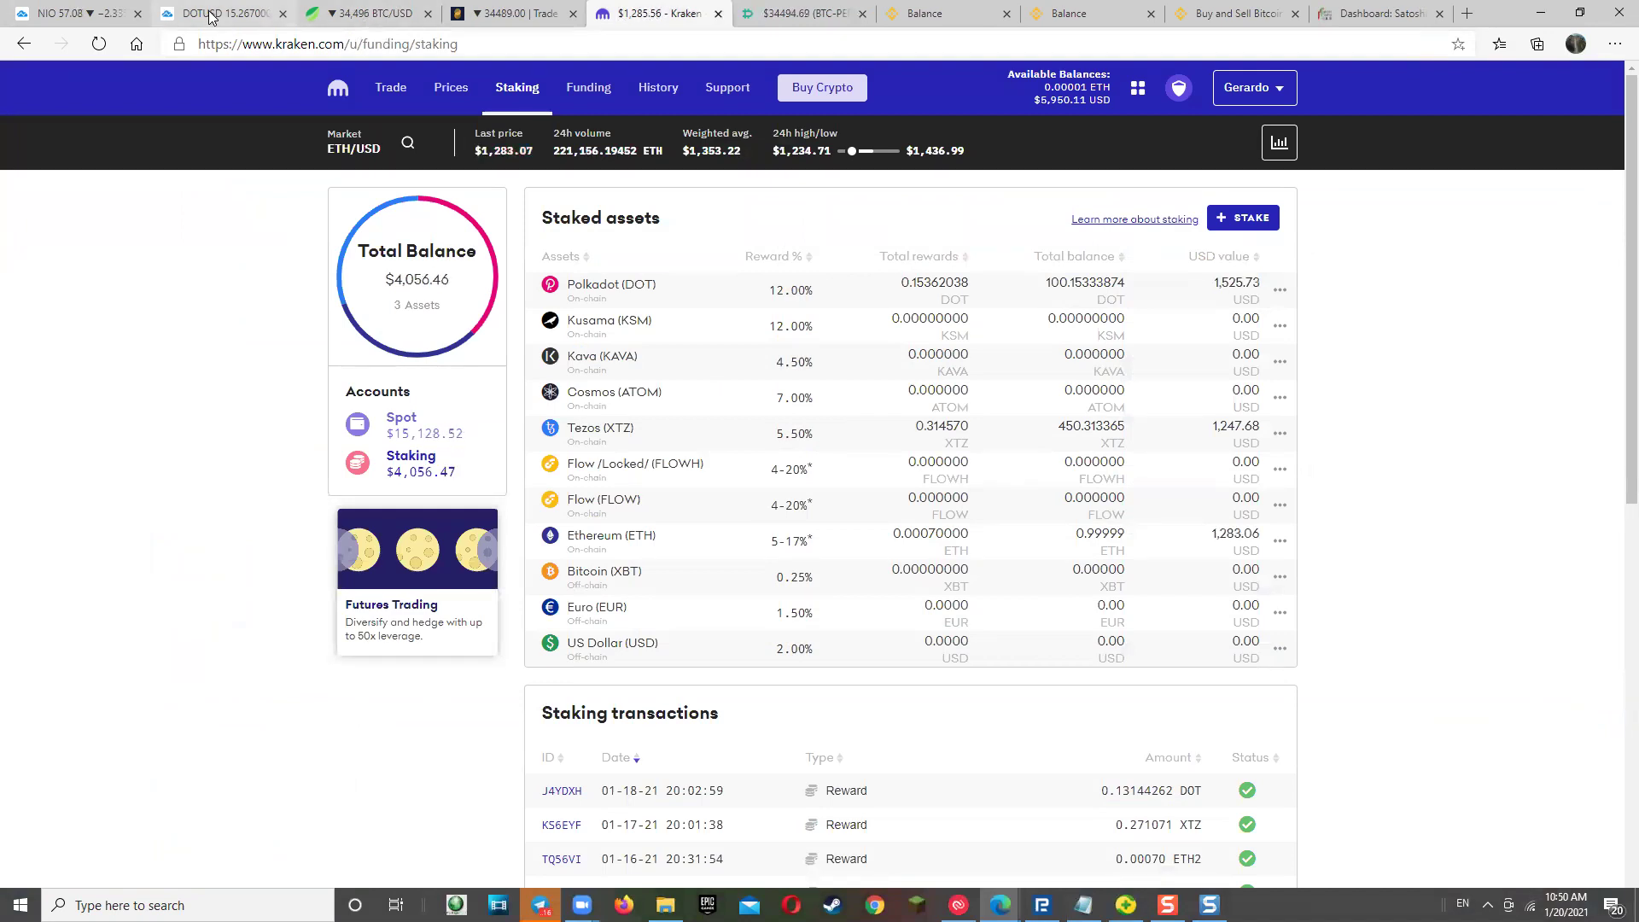
click(372, 16)
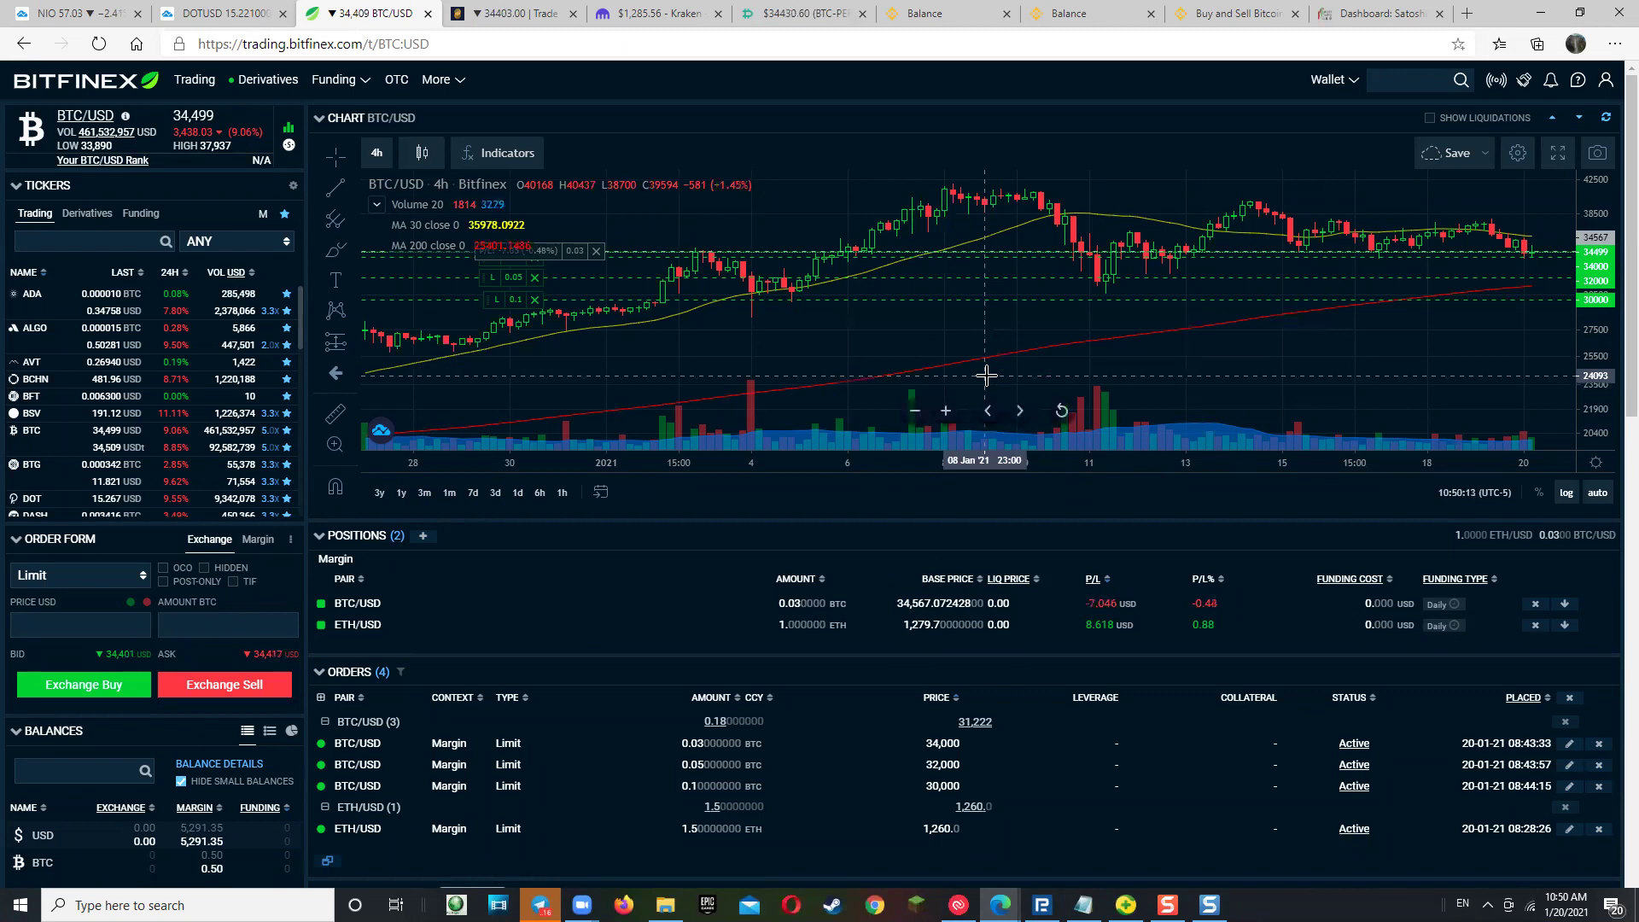
scroll(1025, 377, up, 2)
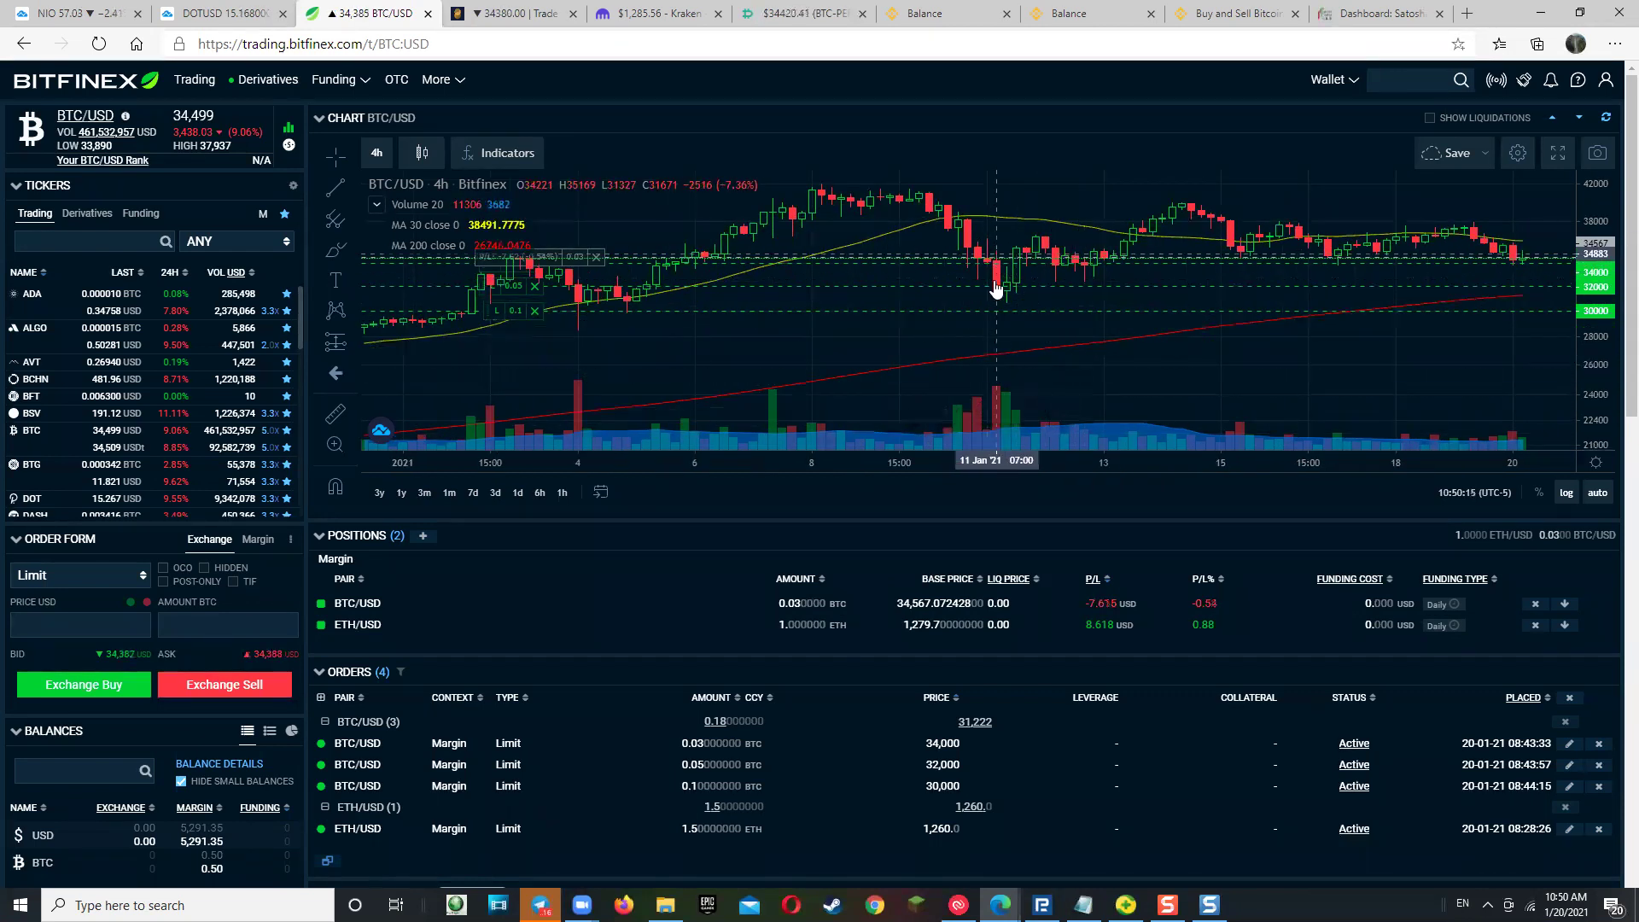
Go back to Binance and check the P2P offers and the available USDT in the P2P wallet.
click(1253, 14)
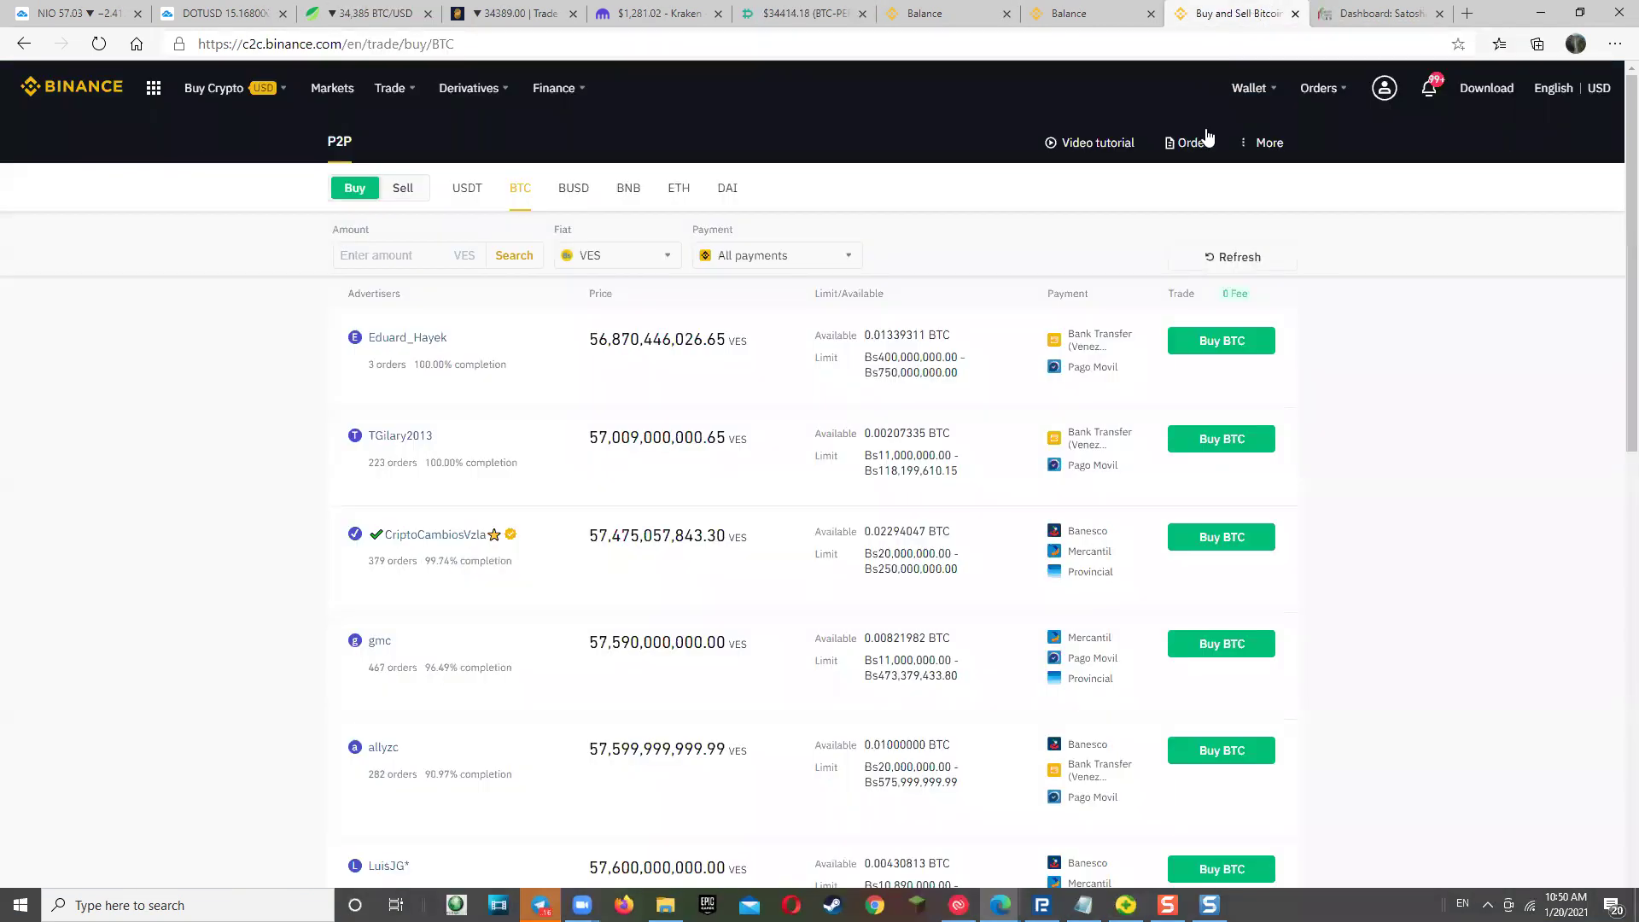
click(1095, 15)
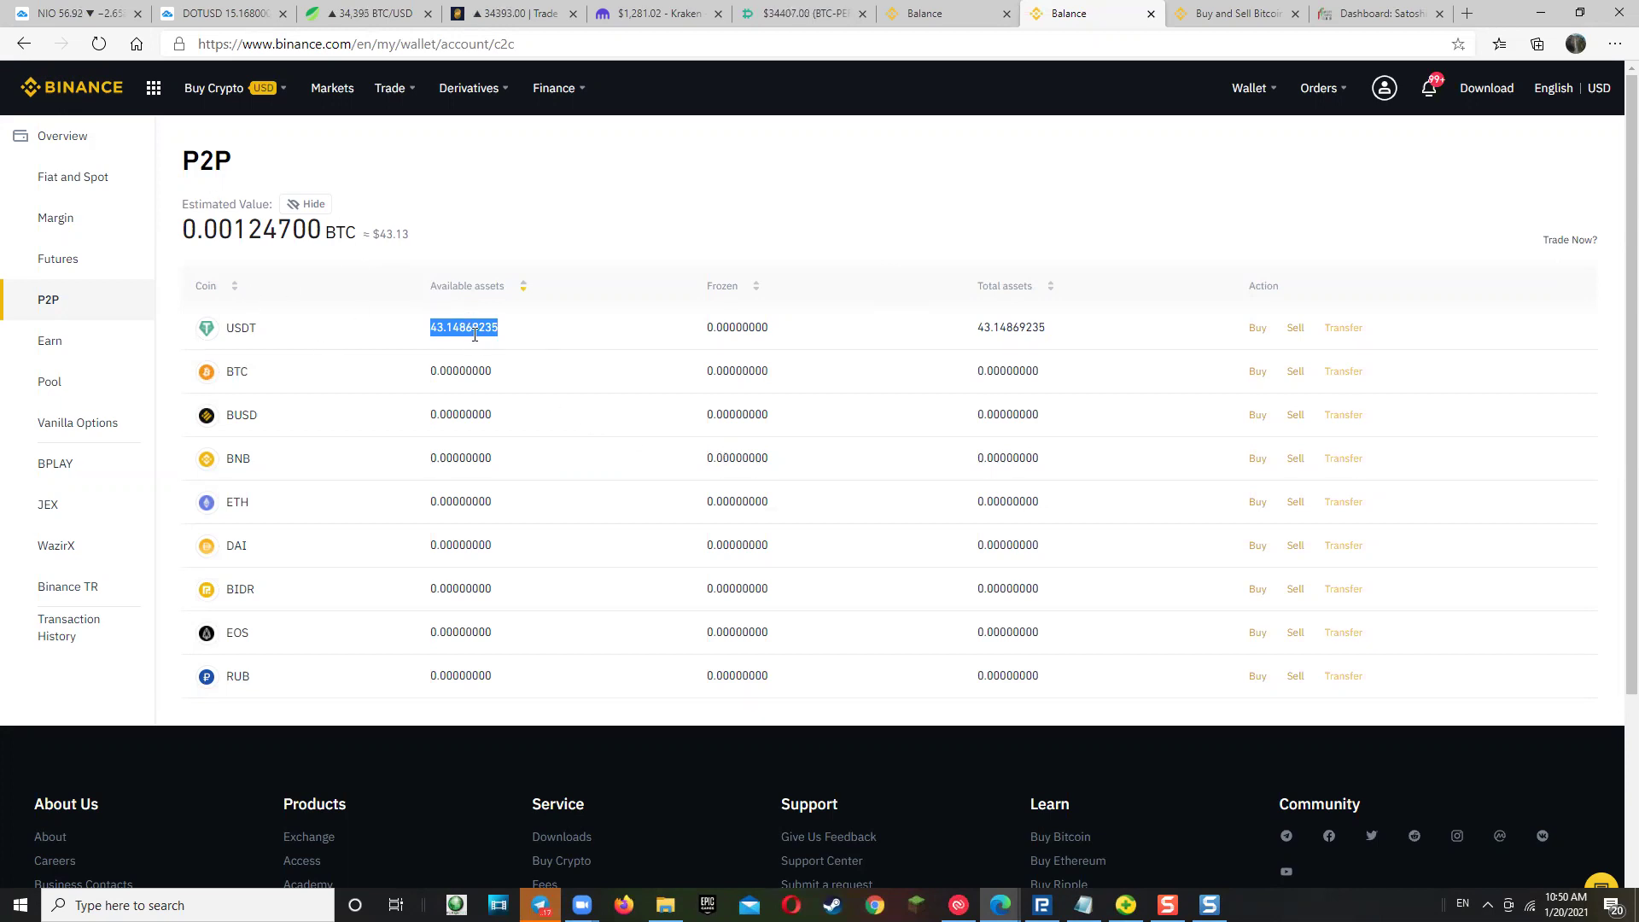
mouse_move(1270, 96)
Switch to the RoboForex MetaTrader terminal and limit the account's trade history to a custom period of Today.
click(1041, 905)
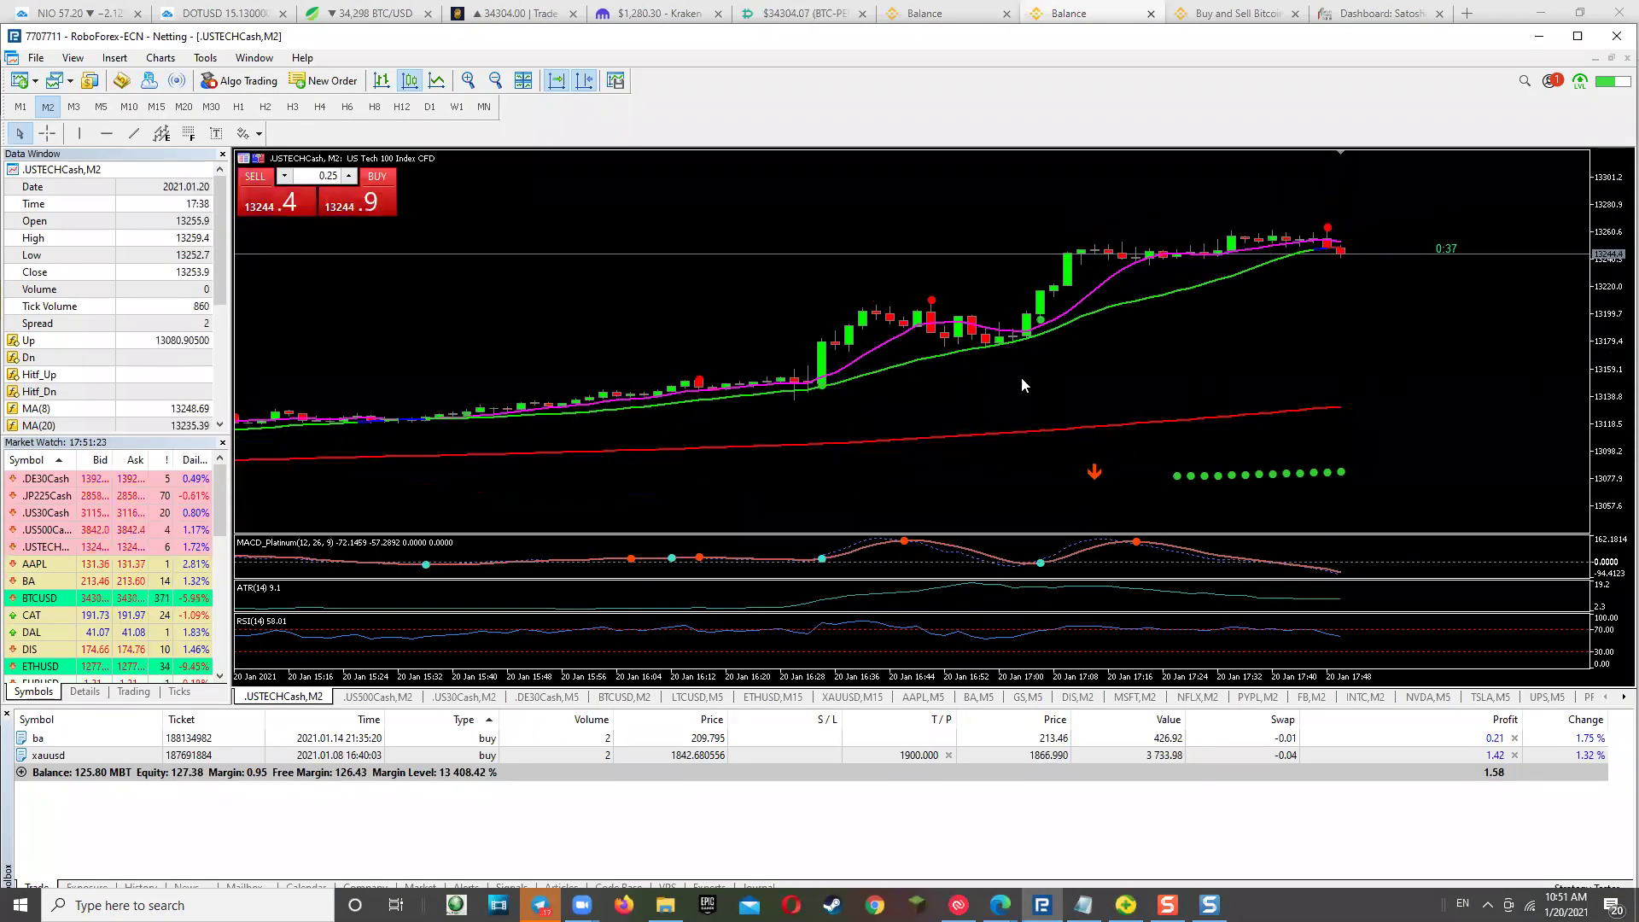
click(154, 886)
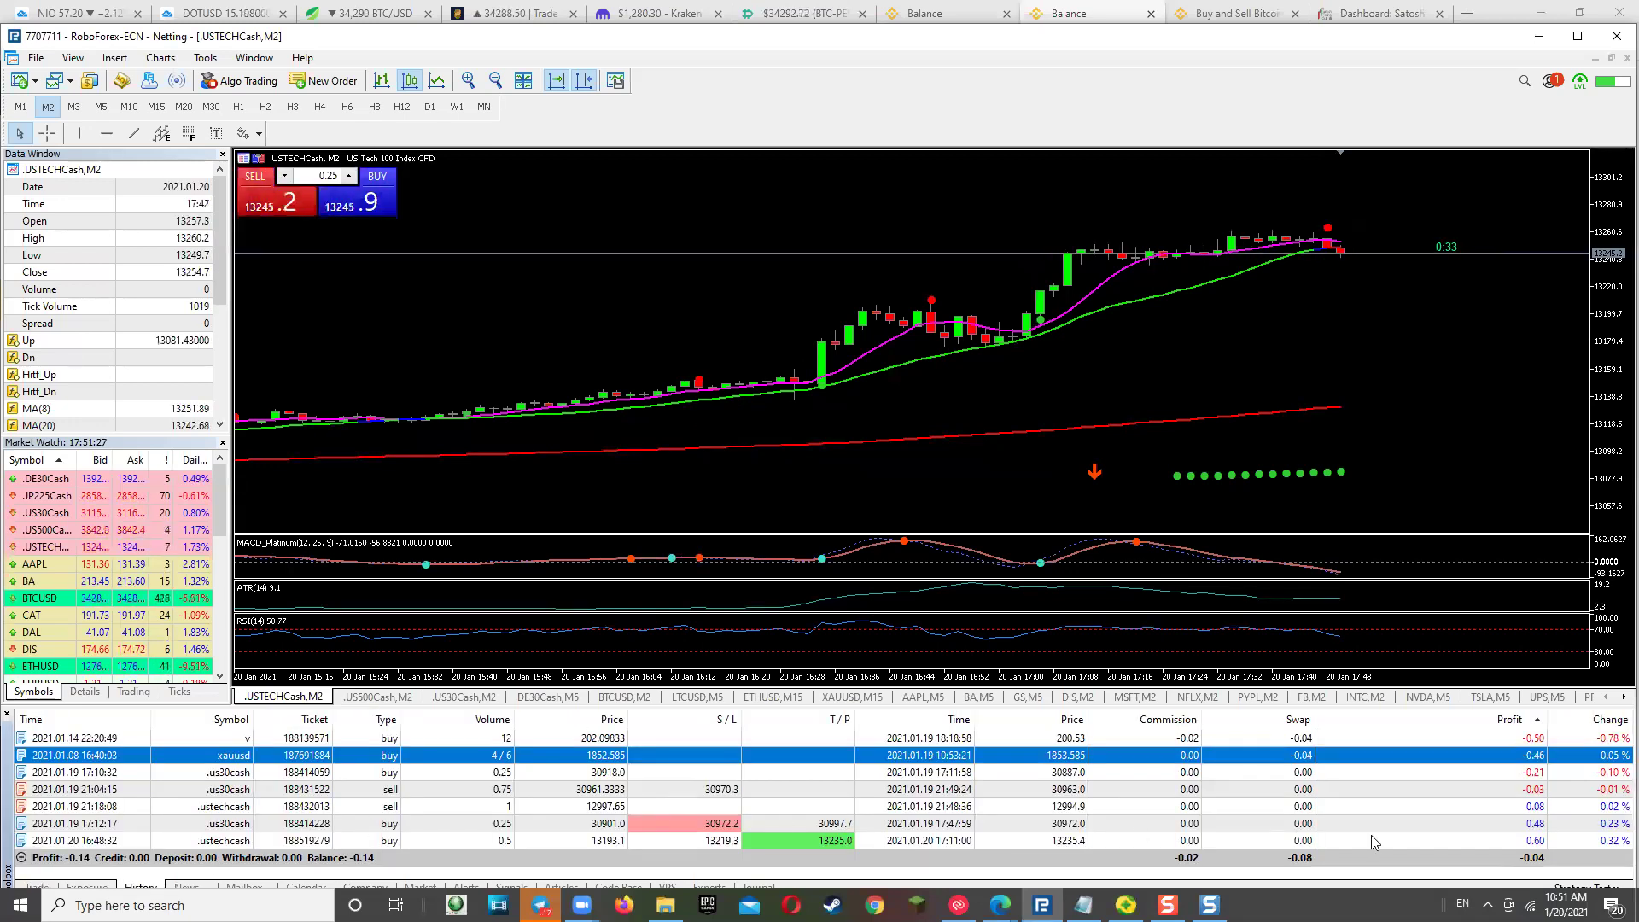
right_click(1407, 868)
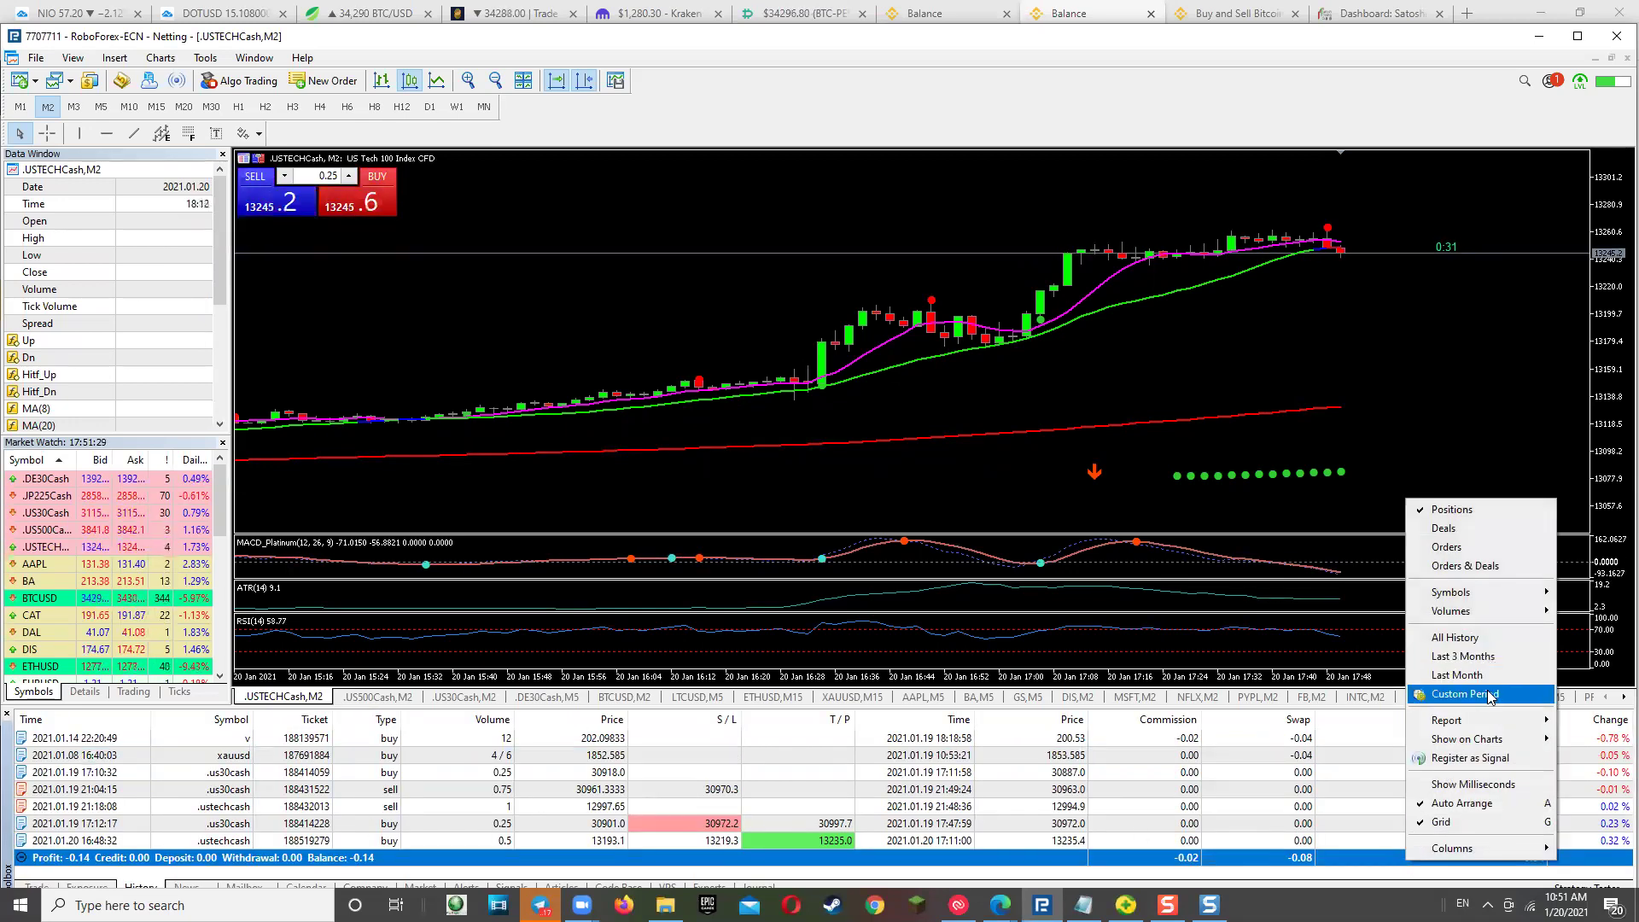
click(1478, 695)
click(597, 313)
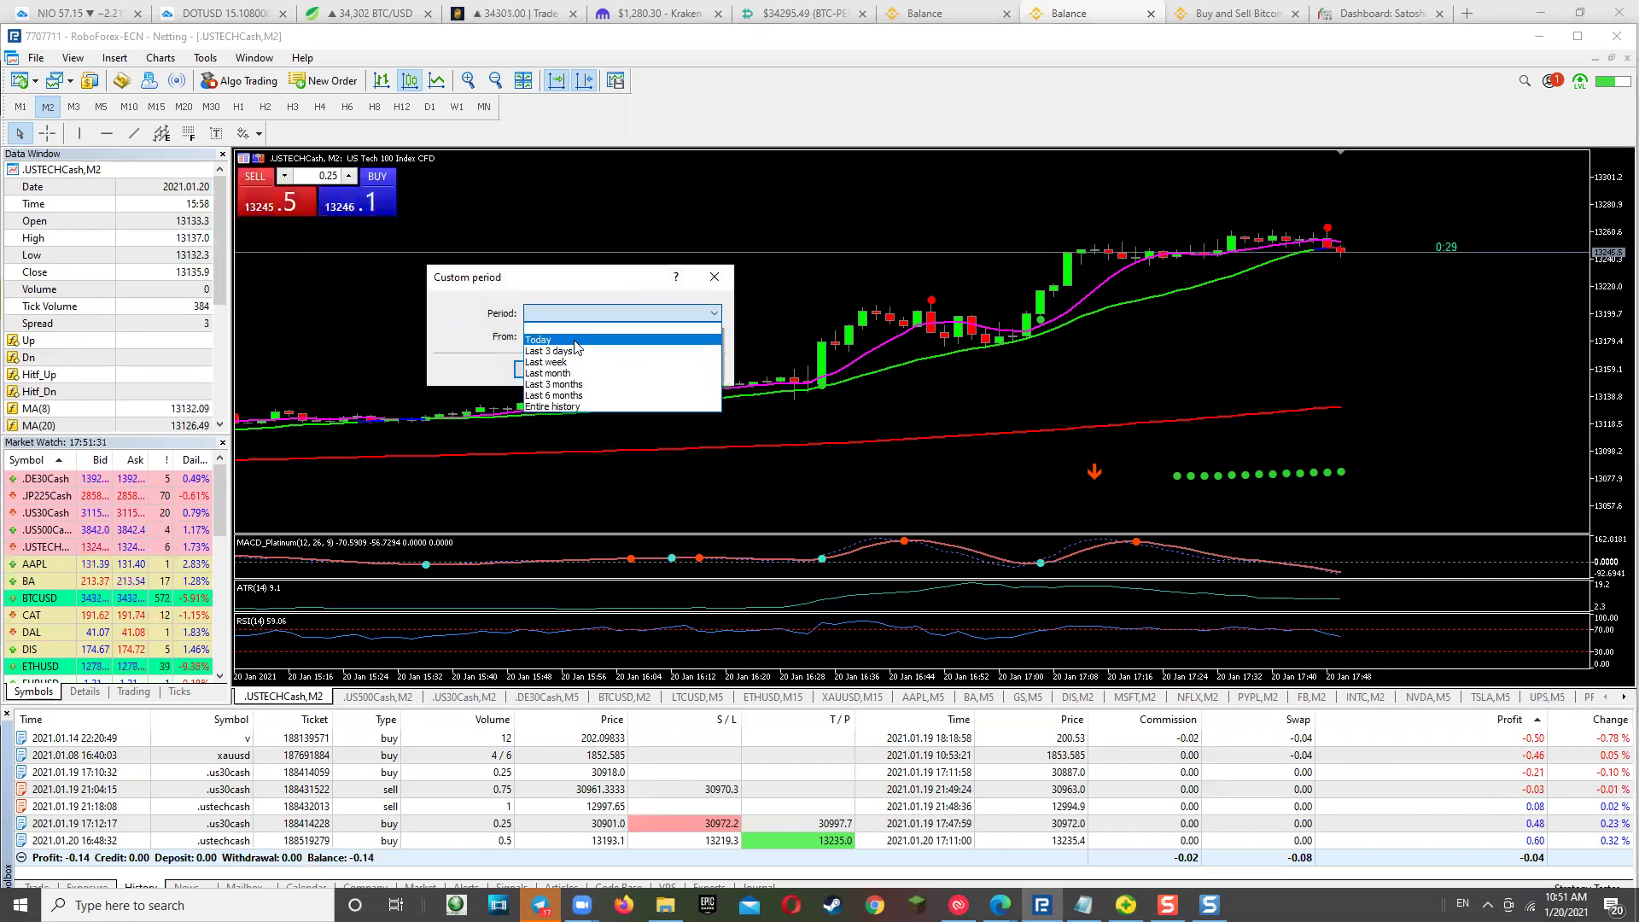
click(577, 333)
click(572, 370)
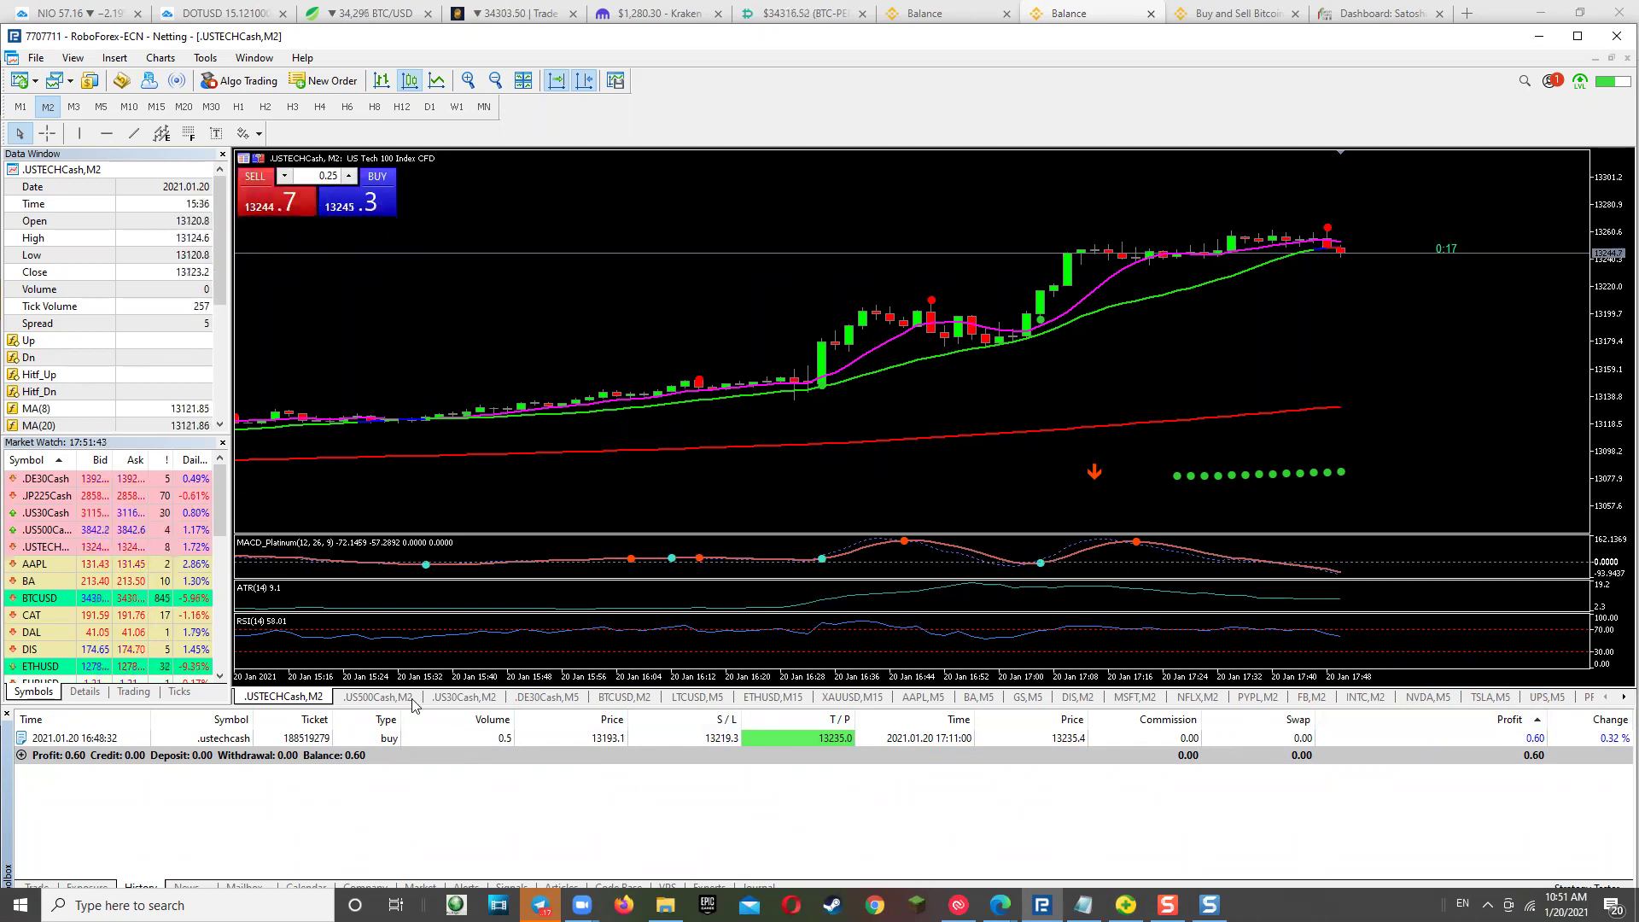
Review the open trades in the terminal and examine the XAUUSD M15 and BA M5 charts.
click(38, 886)
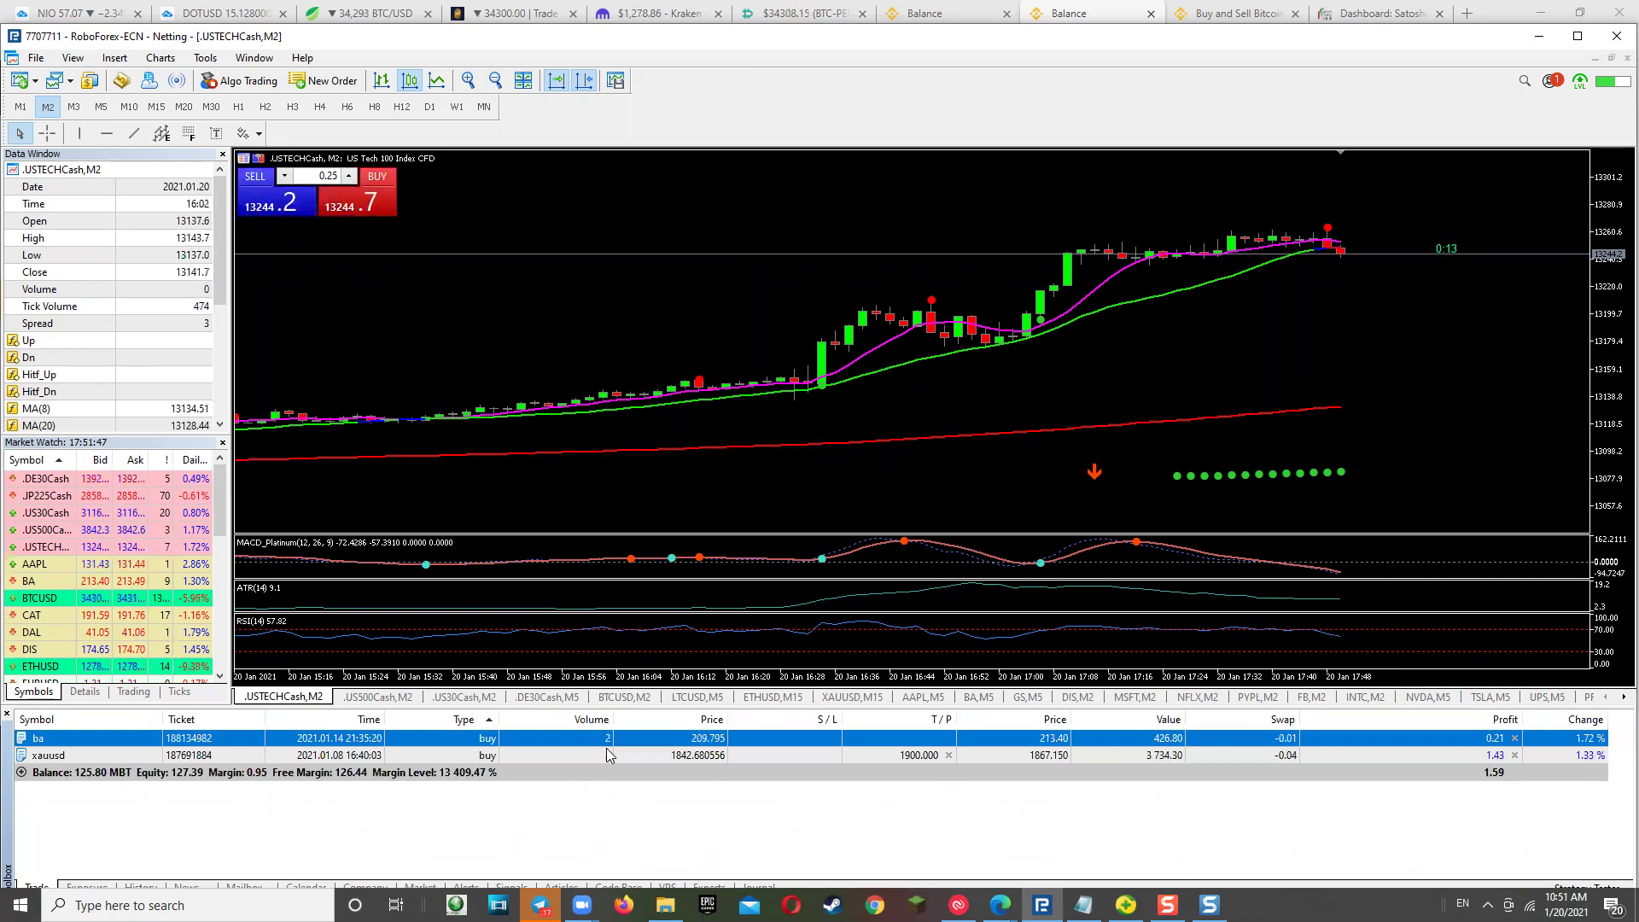
click(848, 697)
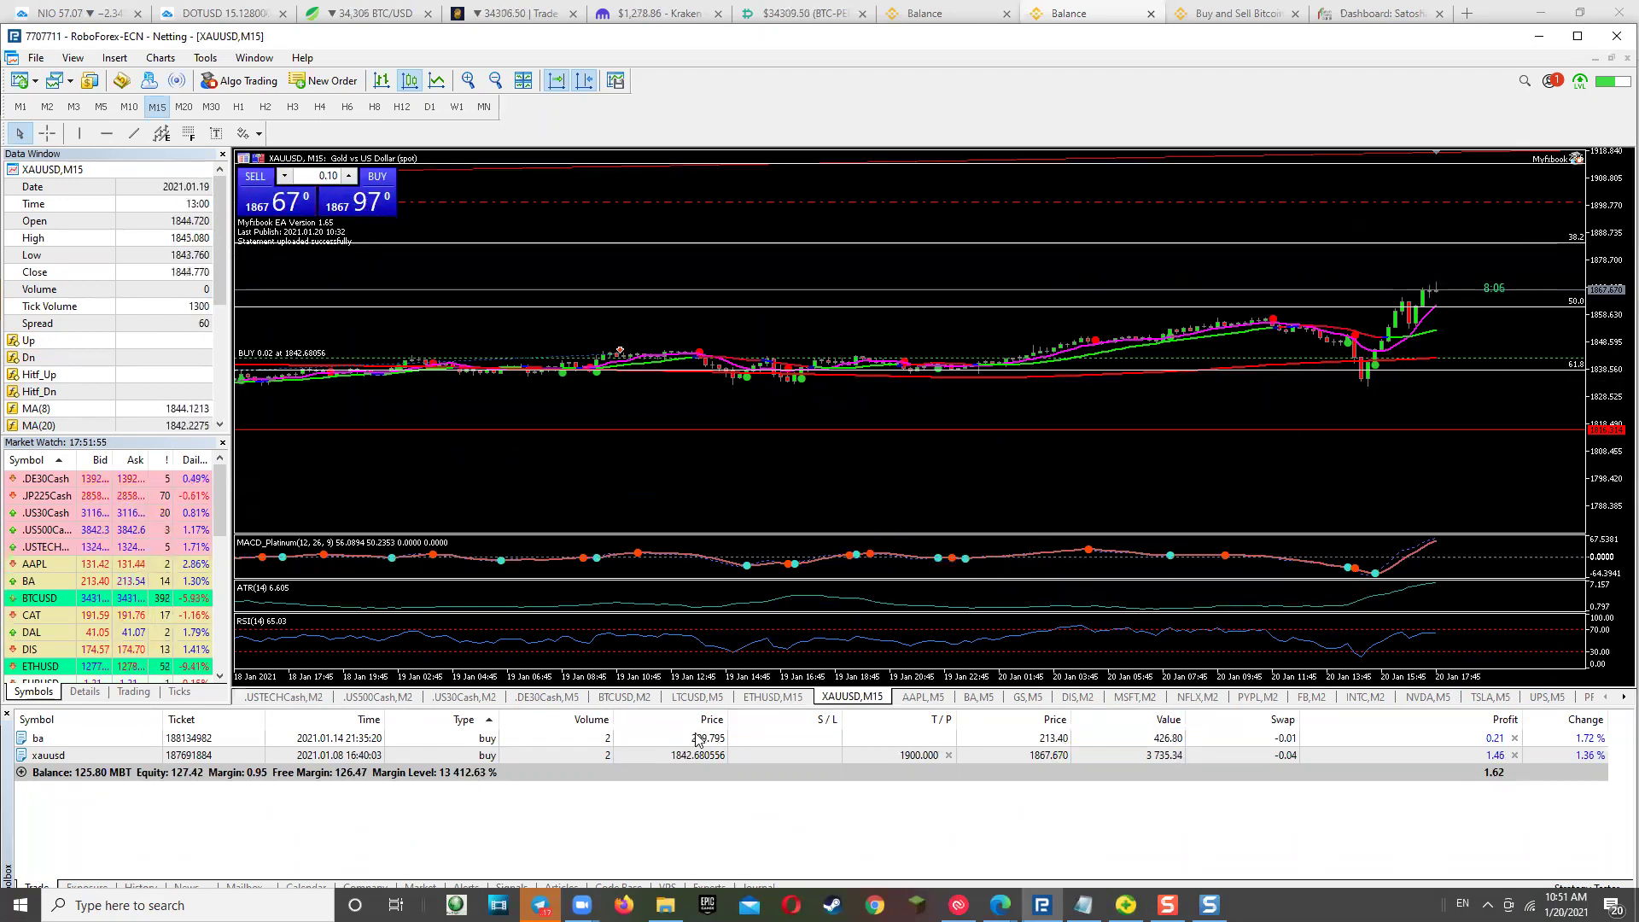
click(978, 698)
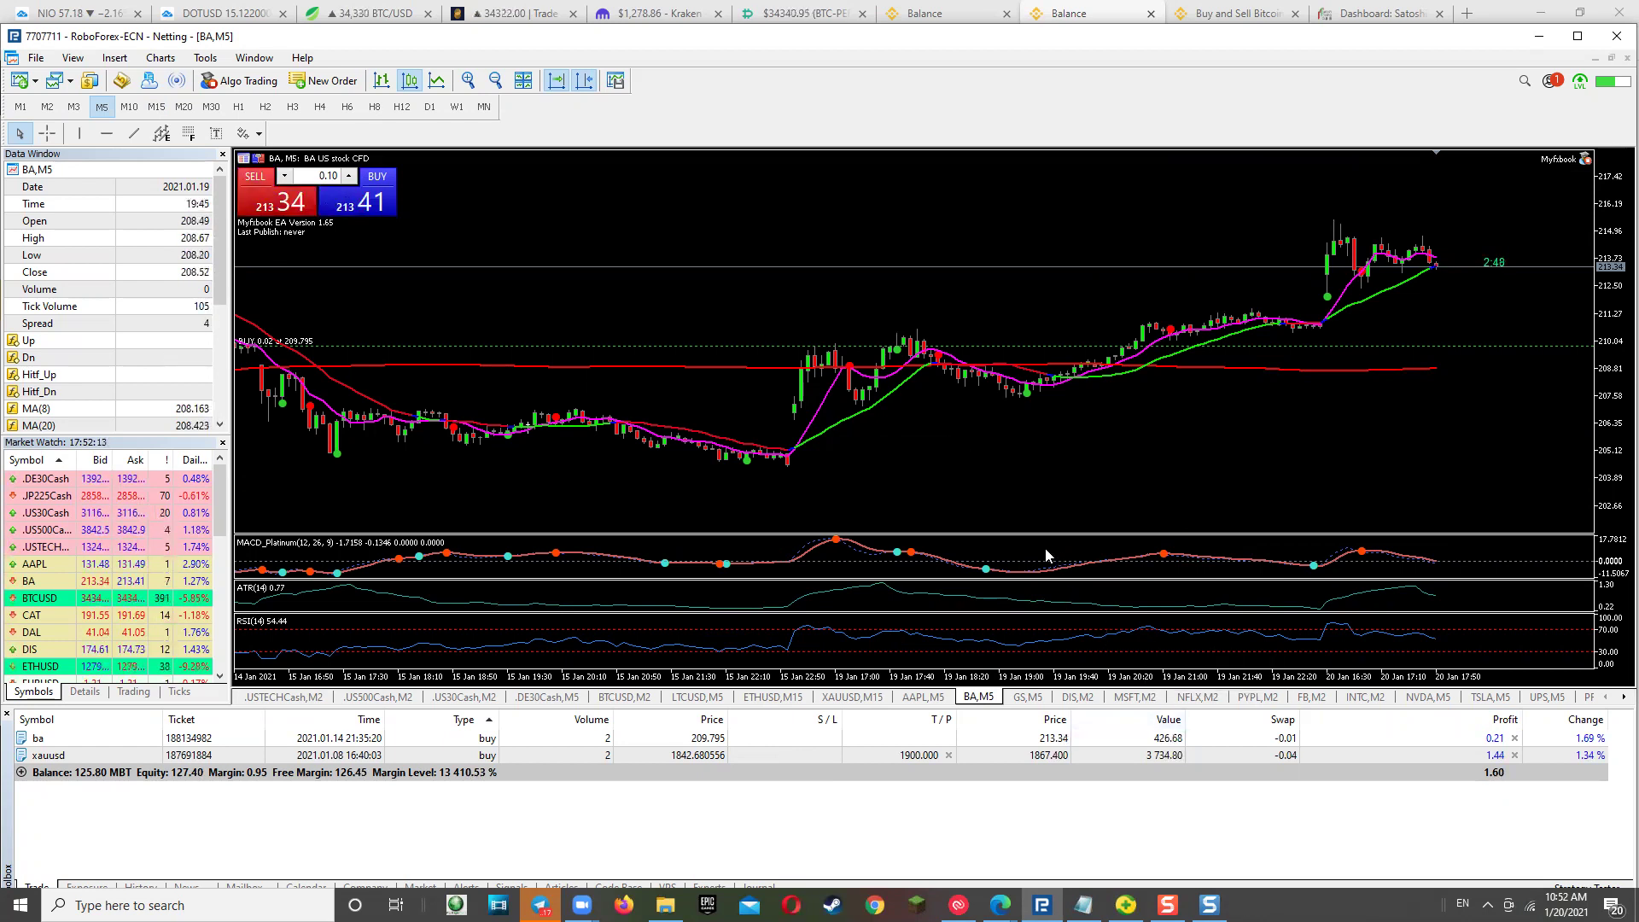
mouse_move(581, 905)
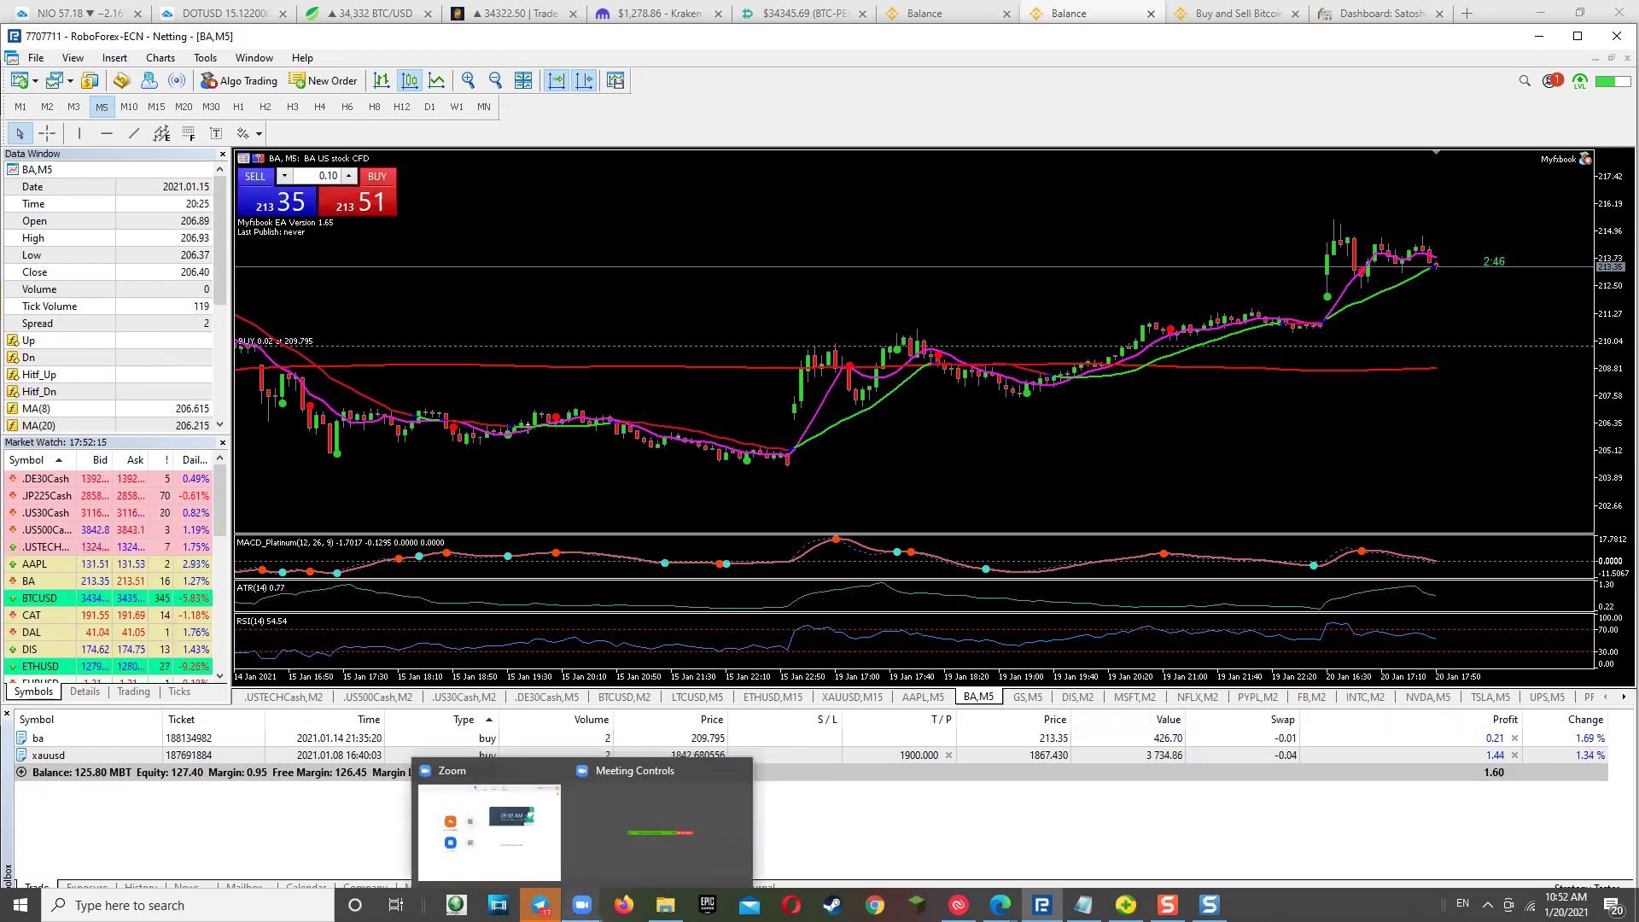